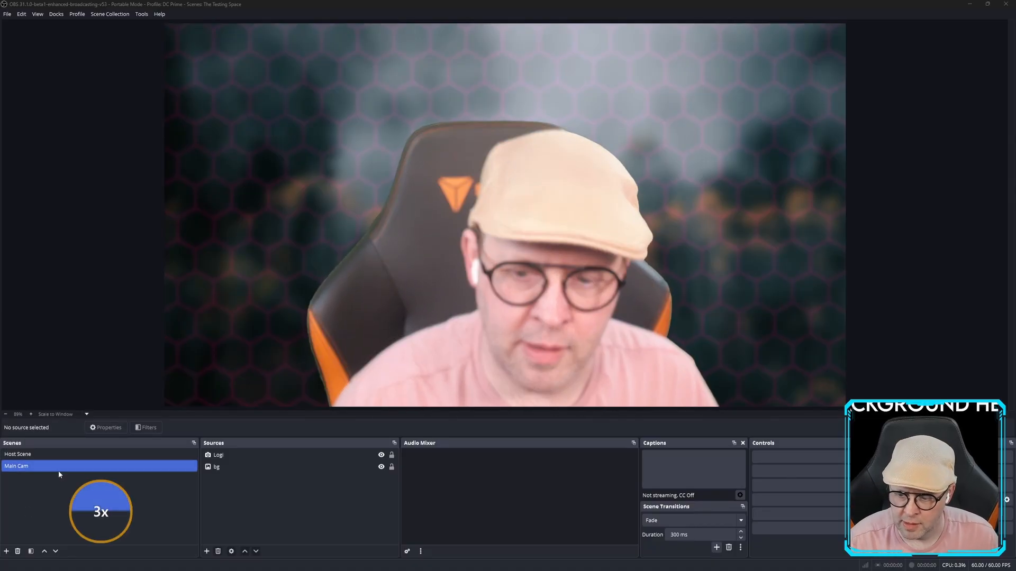
In the Main Cam scene, toggle the bg background image off and back on.
left_click(9, 465)
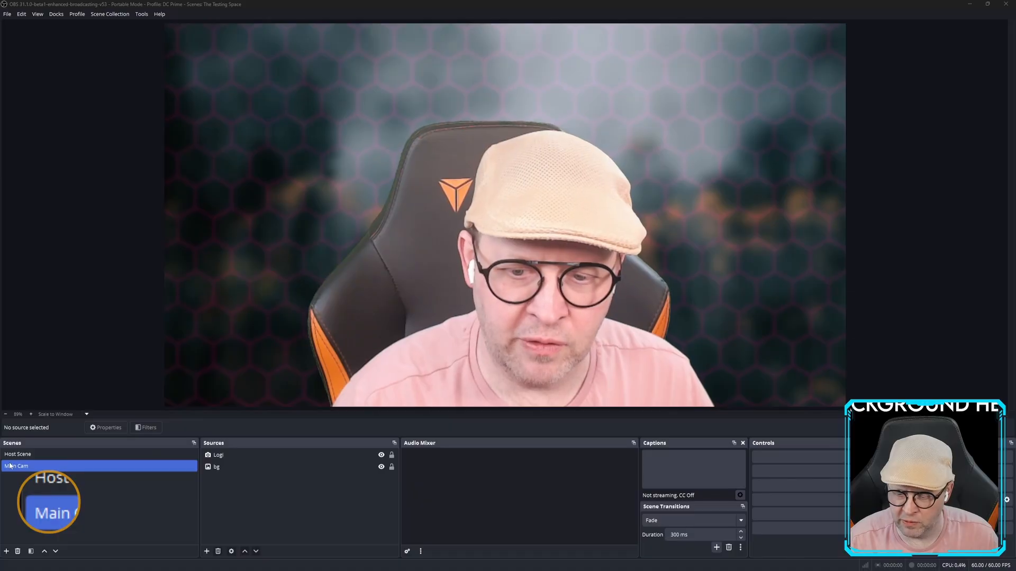
left_click(14, 457, "ctrl")
left_click(15, 467)
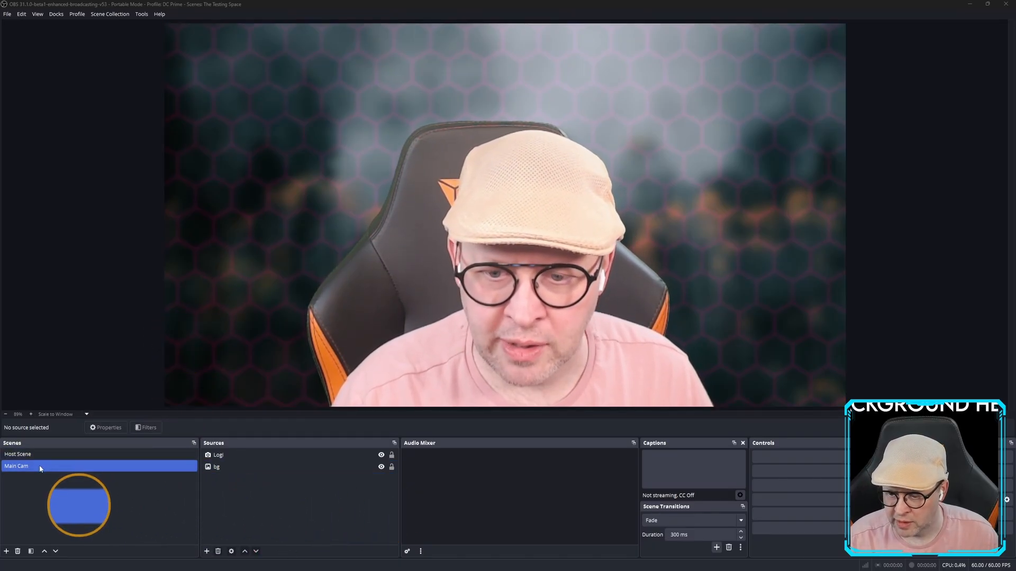
left_click(369, 468)
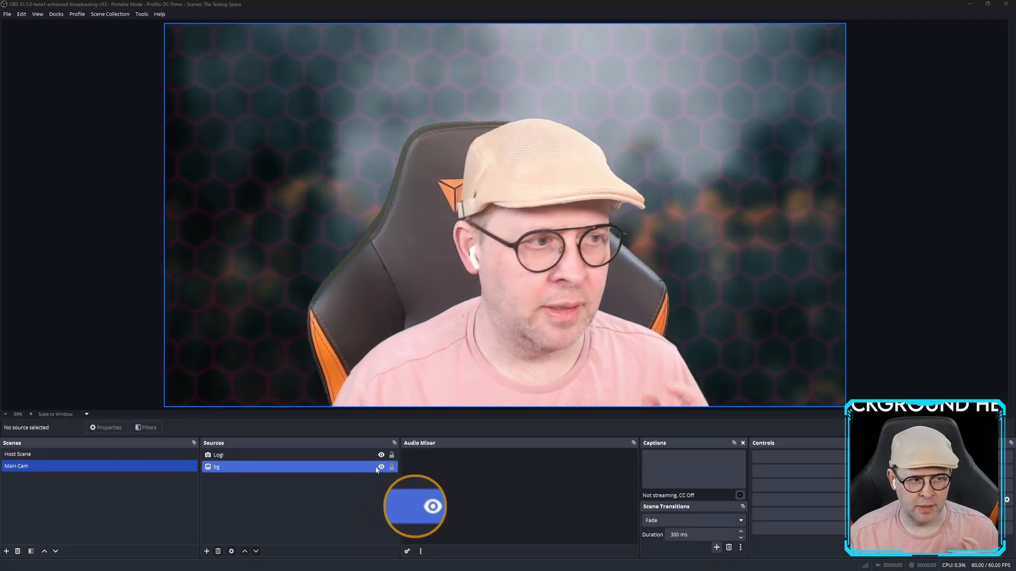
left_click(376, 468)
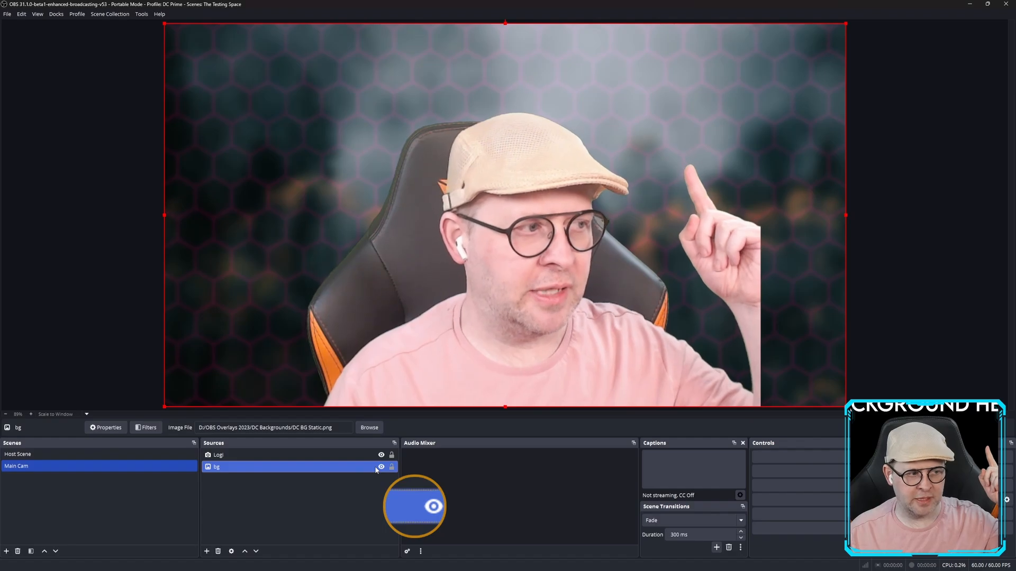
left_click(380, 468)
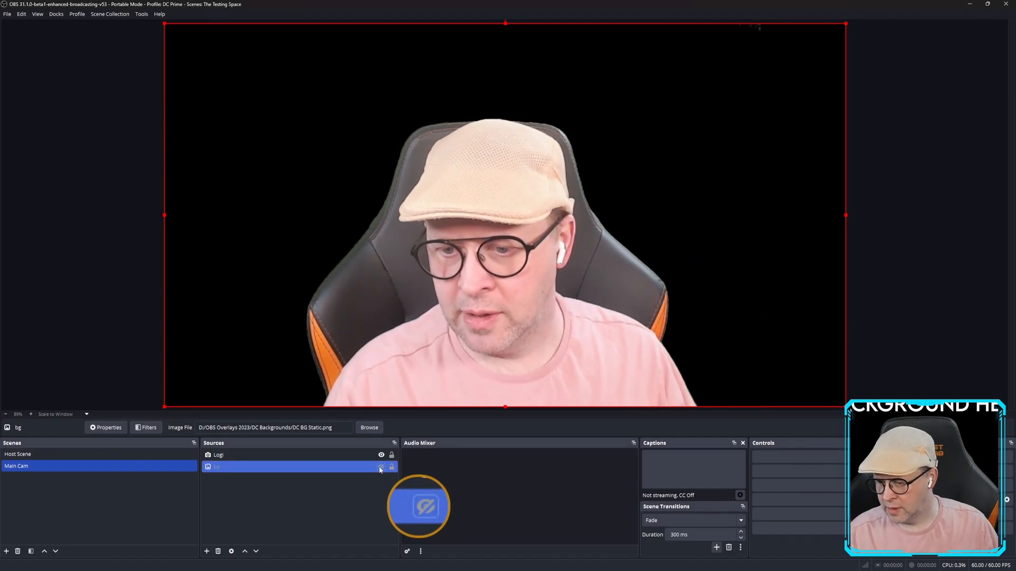
left_click(380, 468)
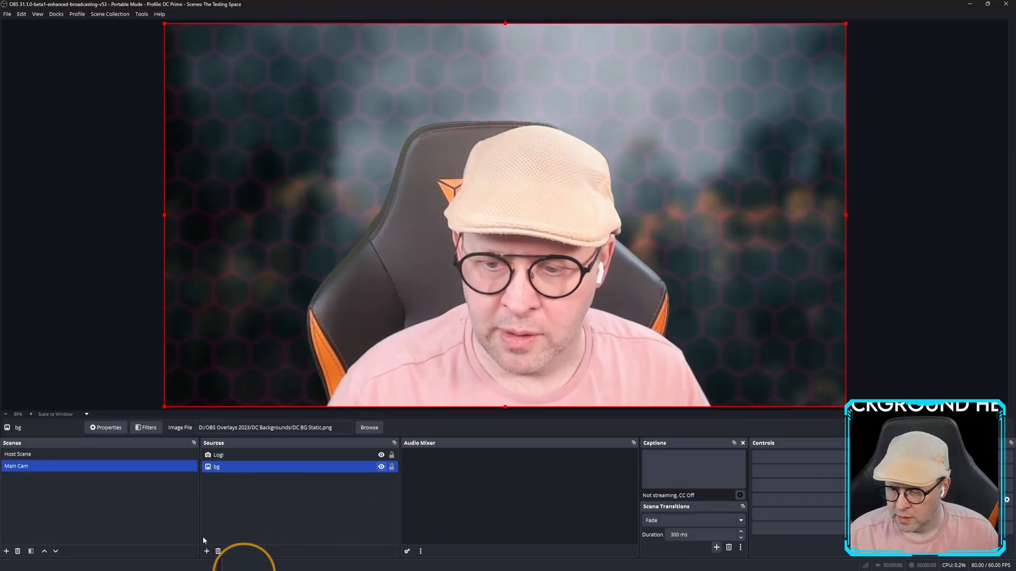
Add a Video Capture Device source with the default name, then cancel and remove it.
left_click(226, 456, "ctrl")
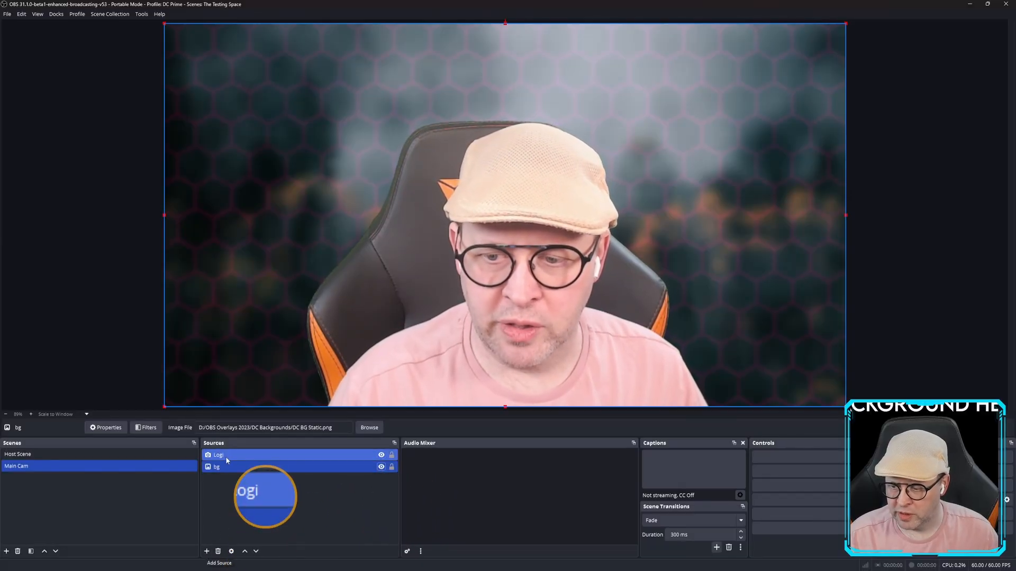
left_click(207, 551)
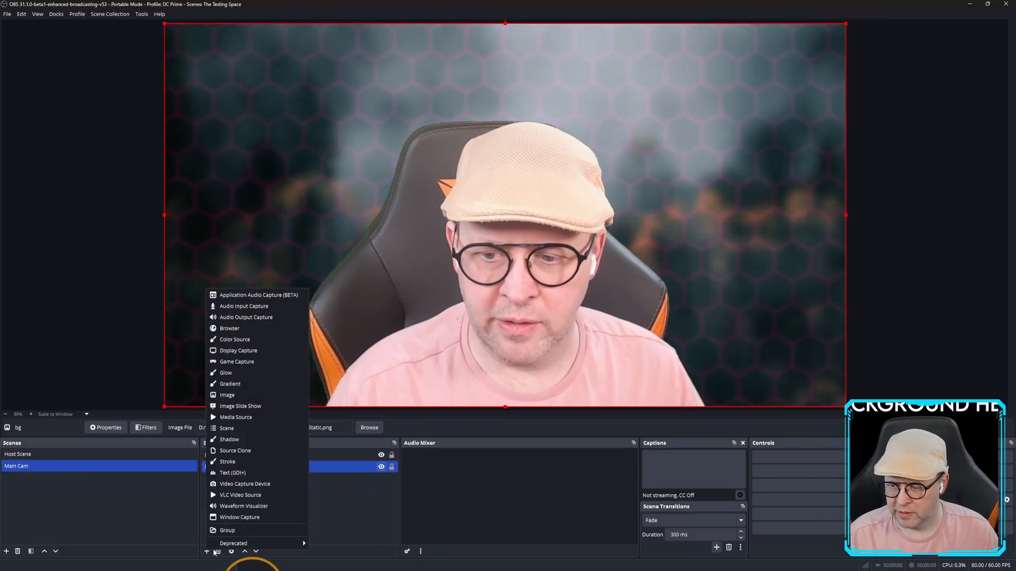
left_click(246, 484)
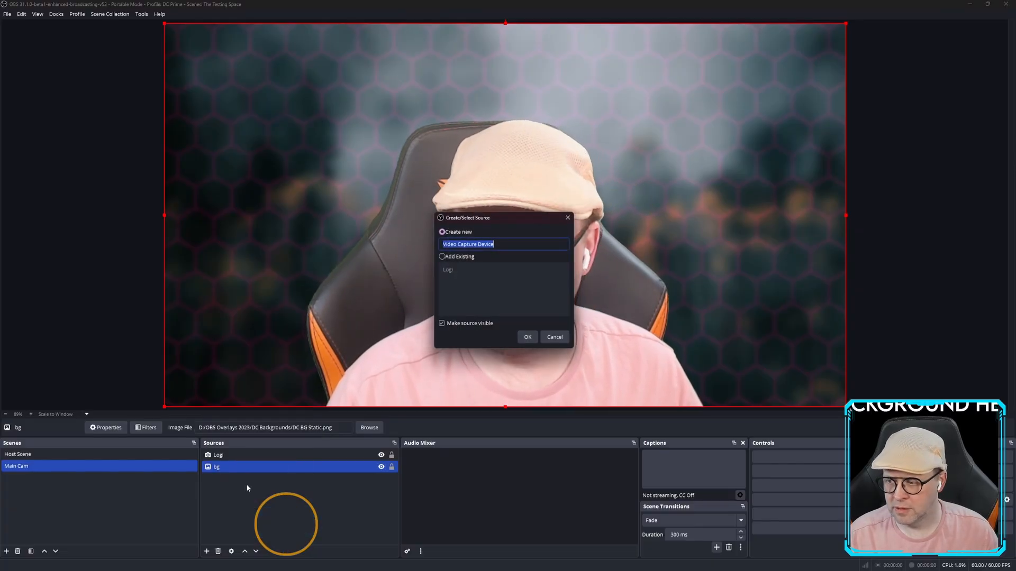
left_click(525, 337)
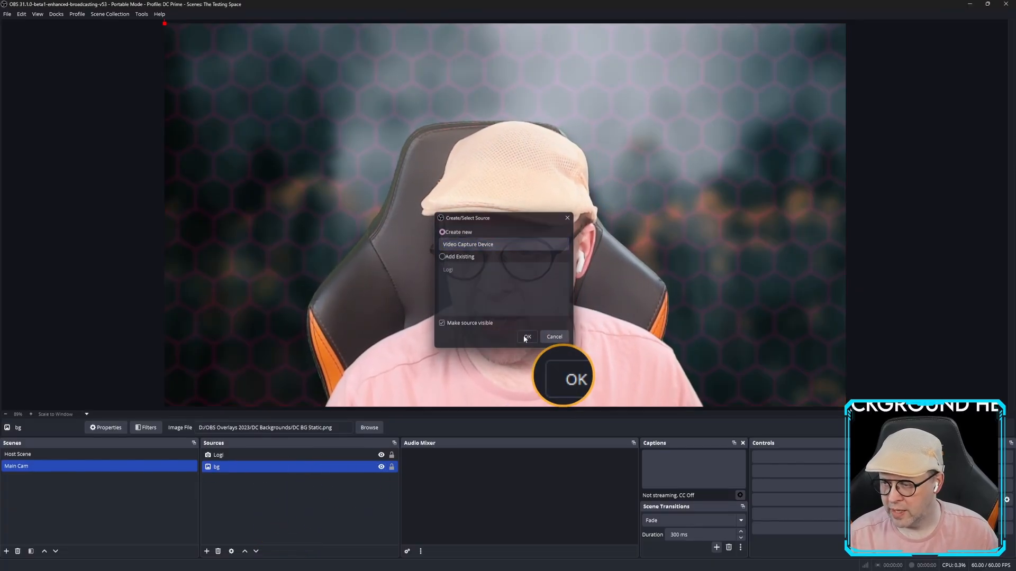
left_click(480, 289)
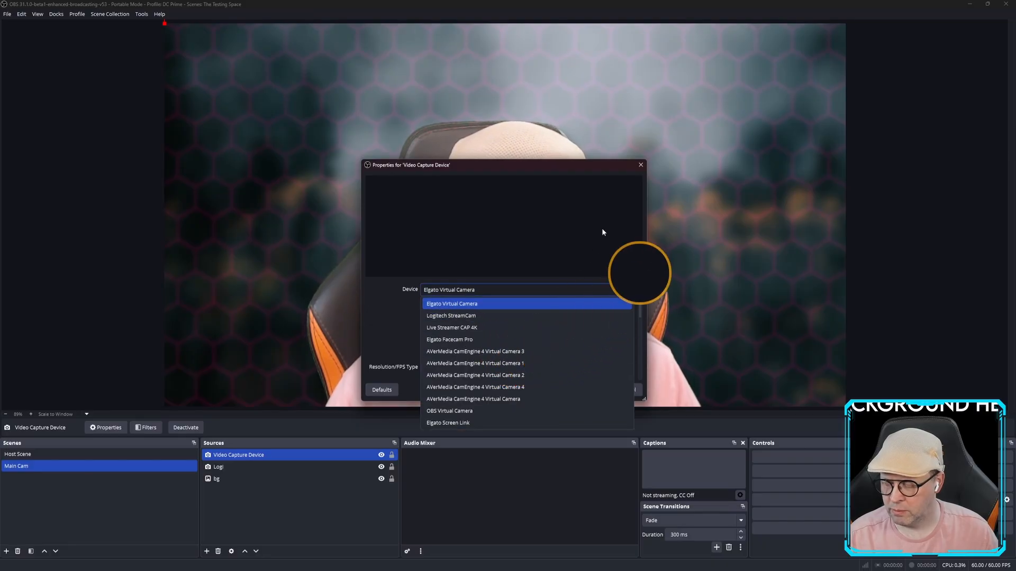
left_click(487, 214)
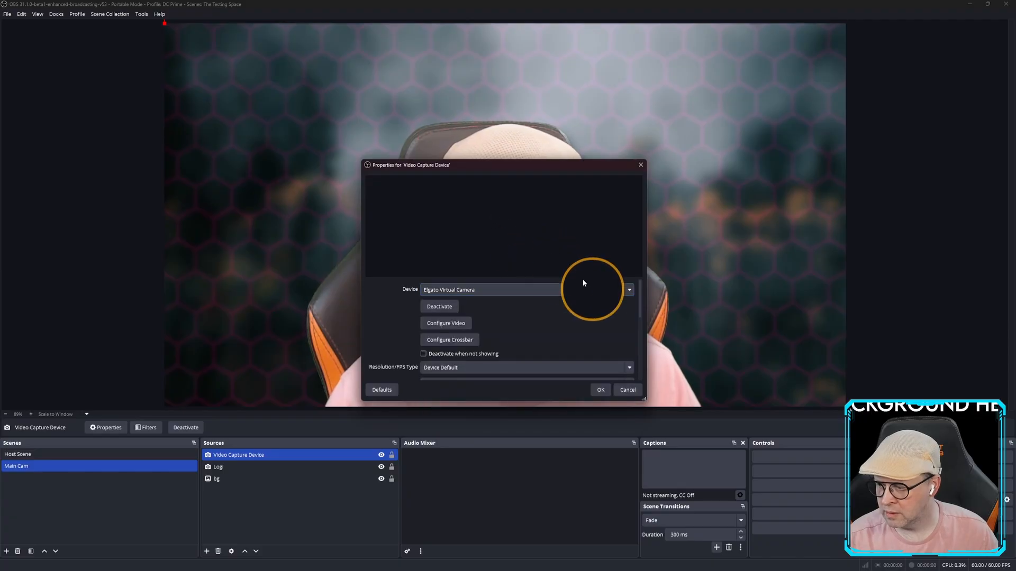
left_click(622, 389)
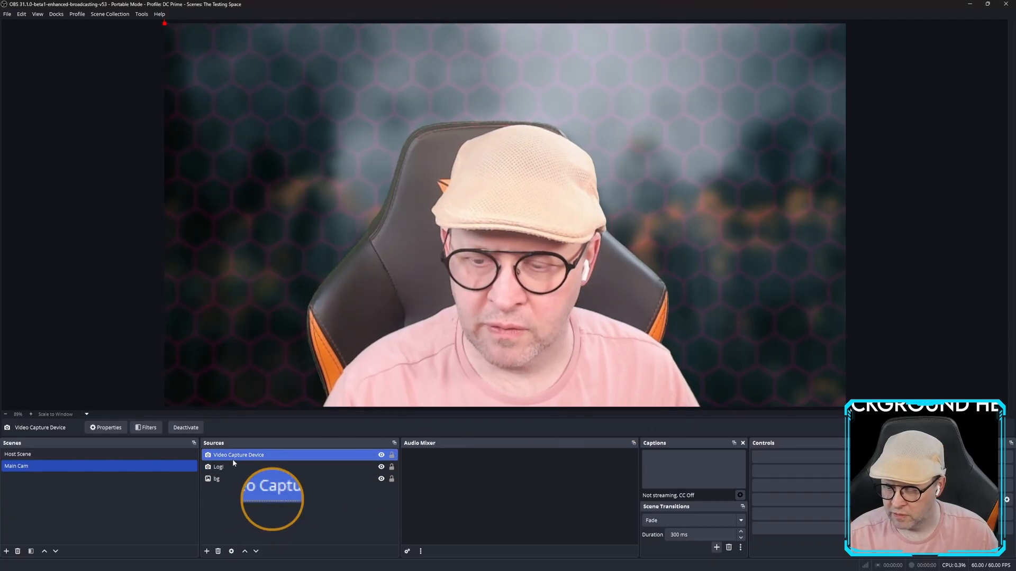
right_click(233, 456)
left_click(272, 418)
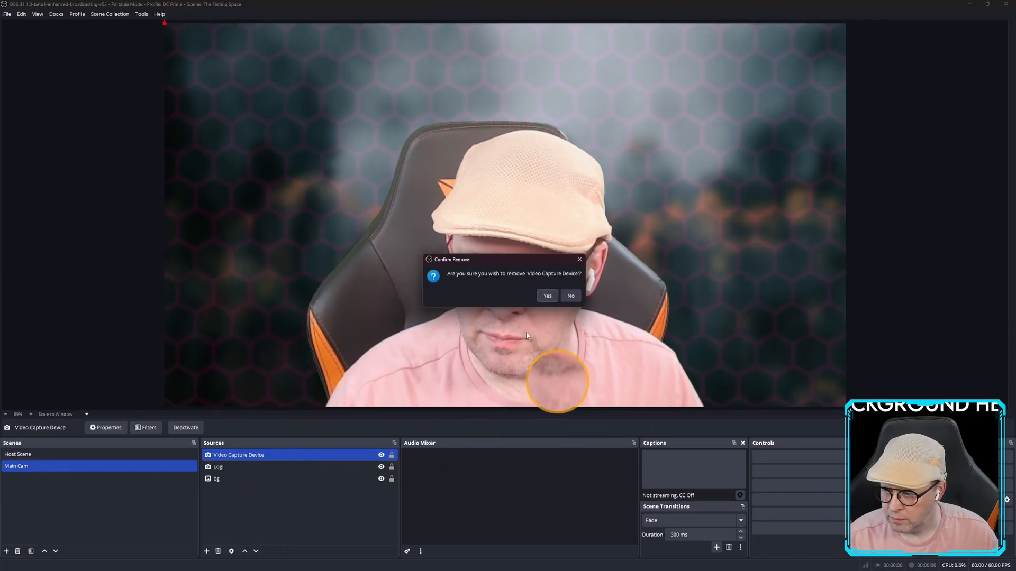
left_click(541, 294)
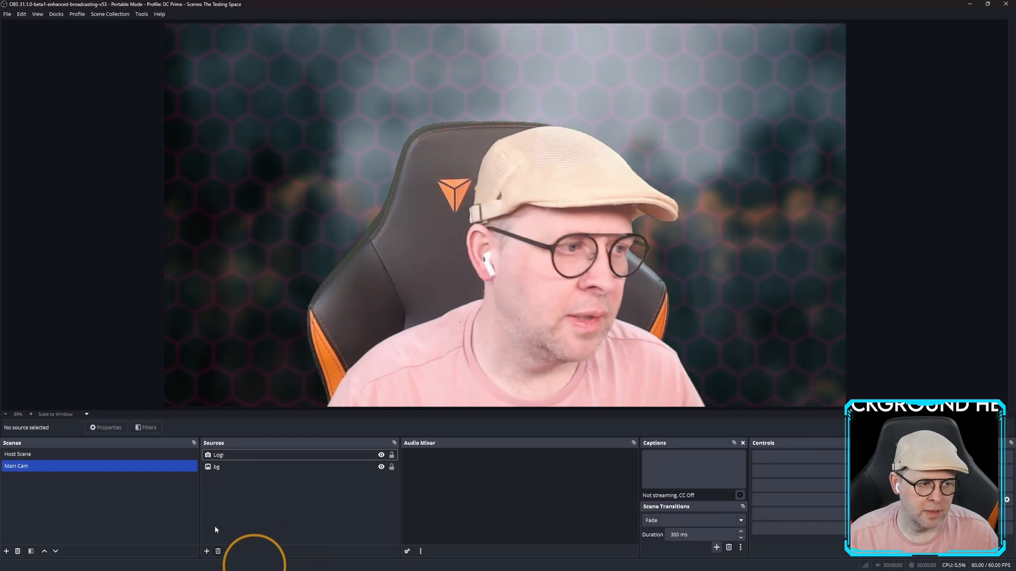
Select Logi and hide the bg image so the webcam sits on black.
left_click(376, 469)
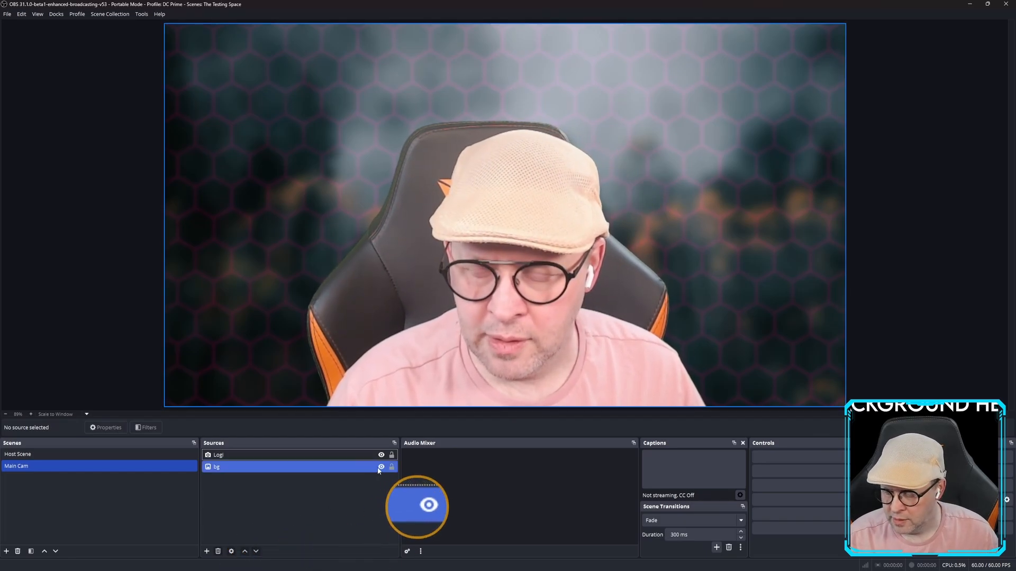
left_click(231, 456)
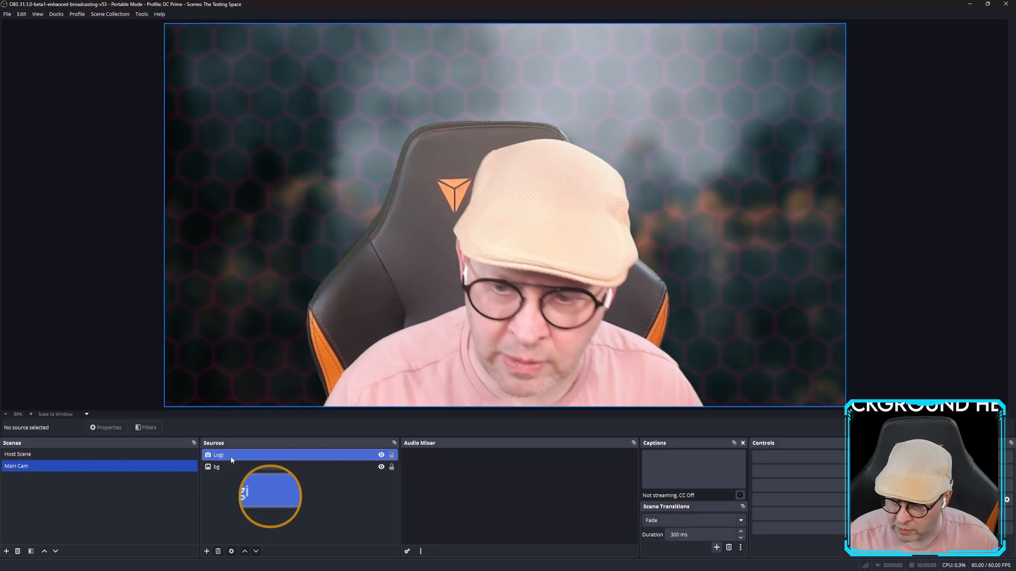
right_click(231, 458)
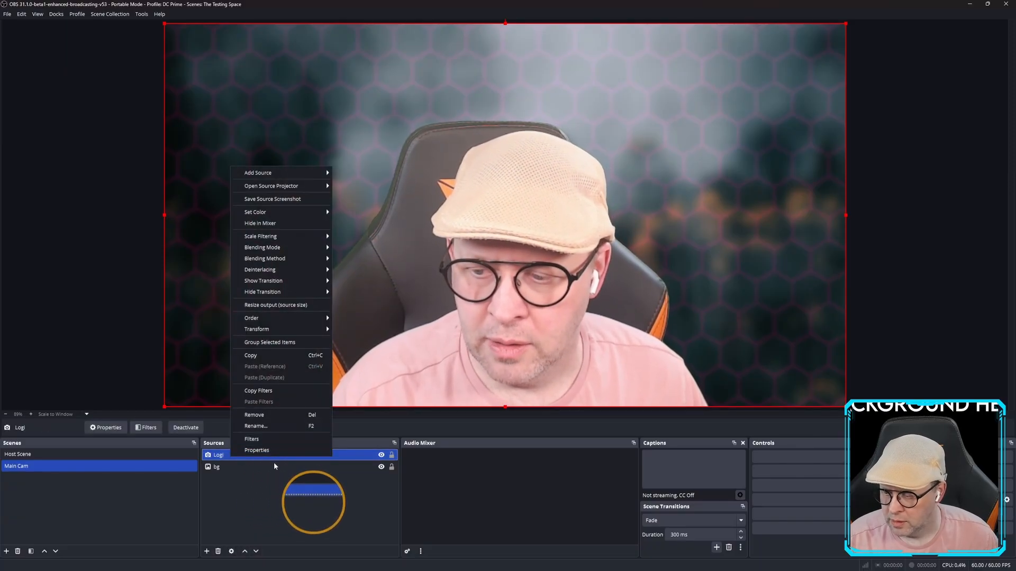
left_click(381, 467)
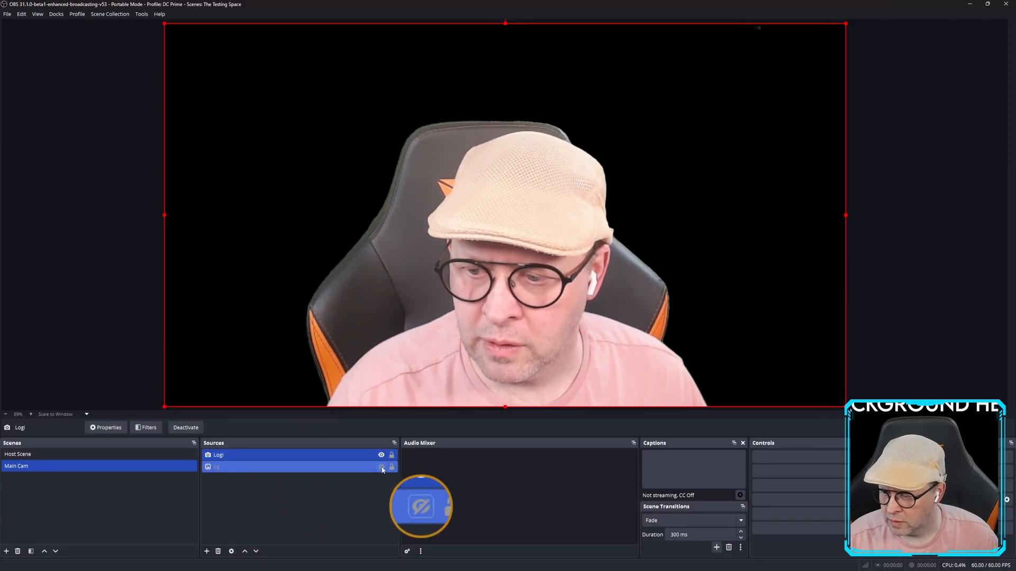
right_click(341, 455)
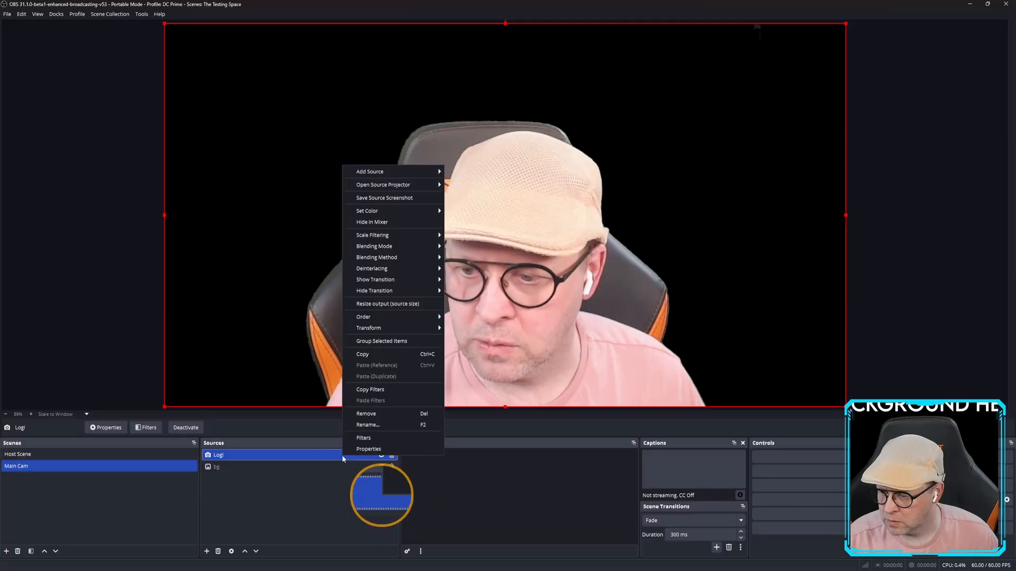
Open Logi's filters, toggle Advanced Mask off and back on, and open the effect filter list.
left_click(363, 438)
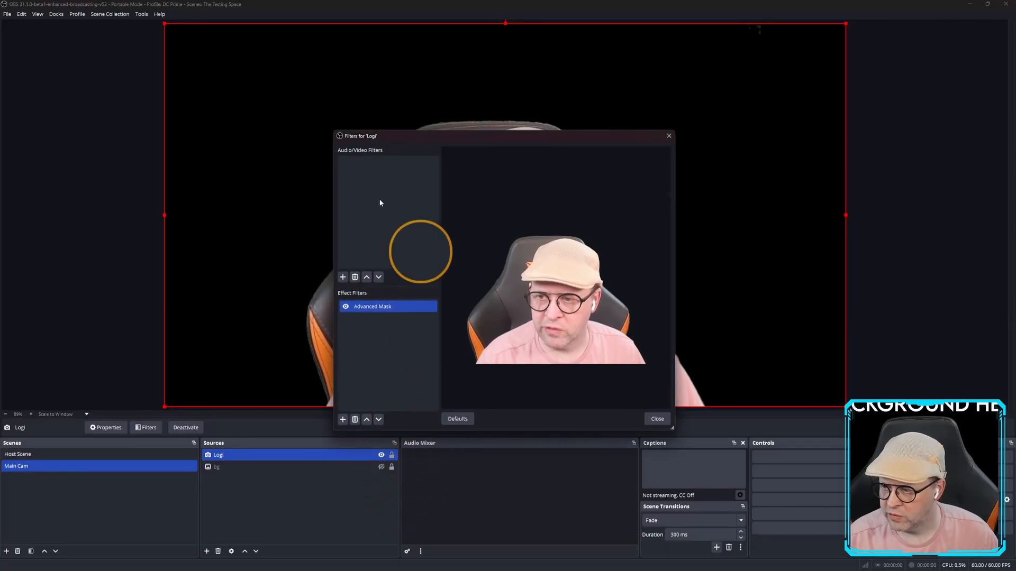
left_click_drag(423, 135, 384, 86)
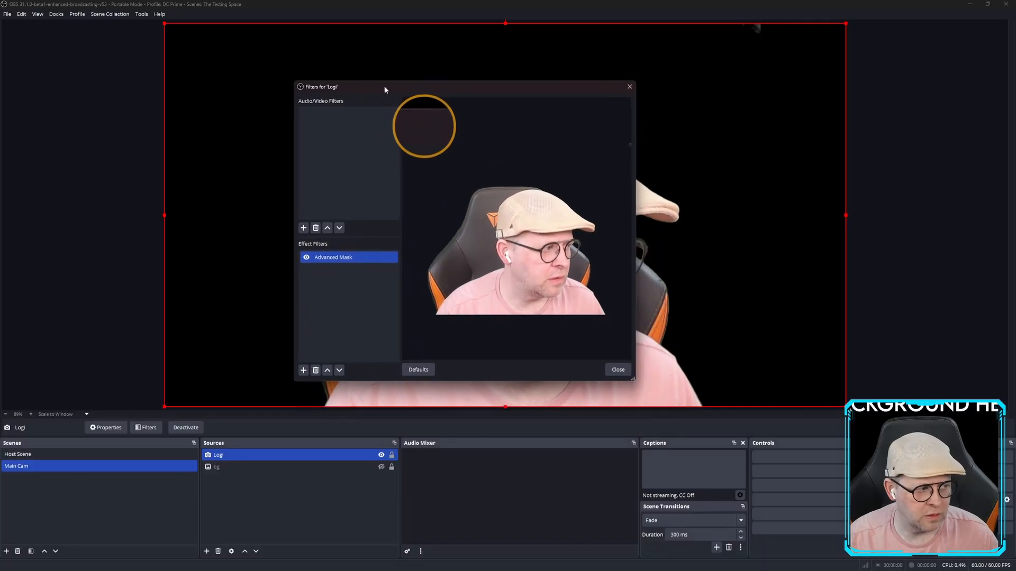
left_click(306, 258)
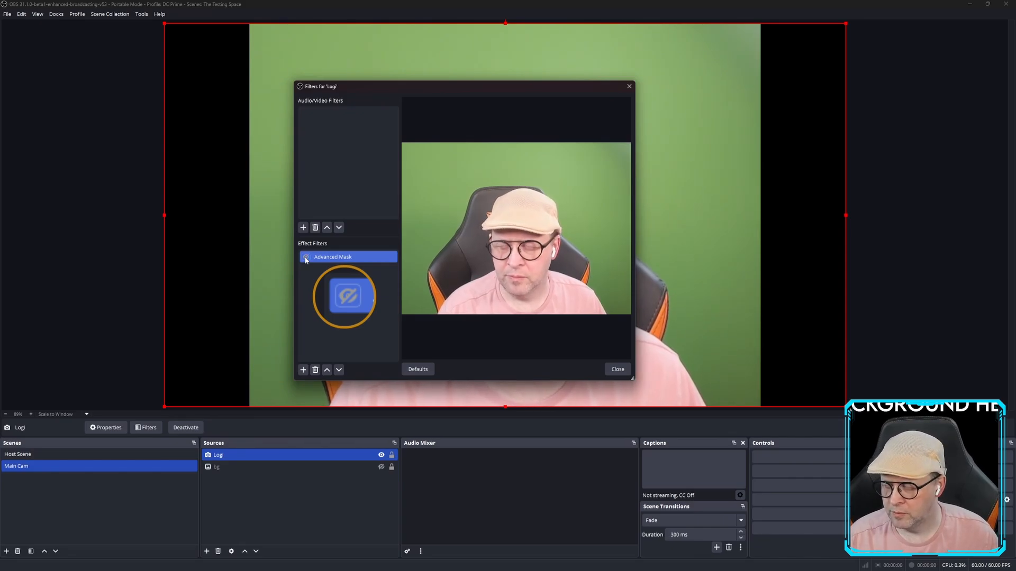
left_click(306, 257)
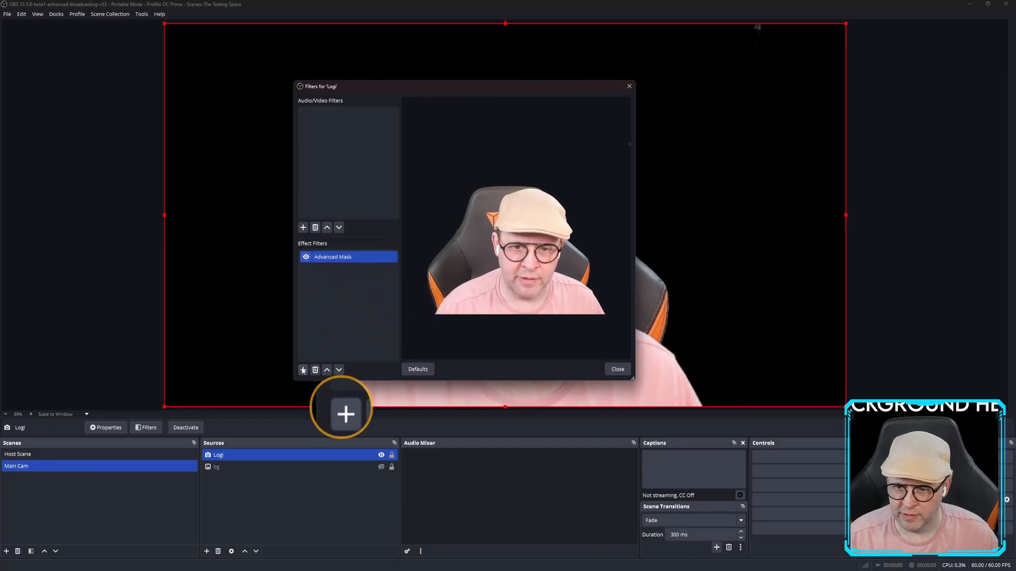
left_click(303, 370)
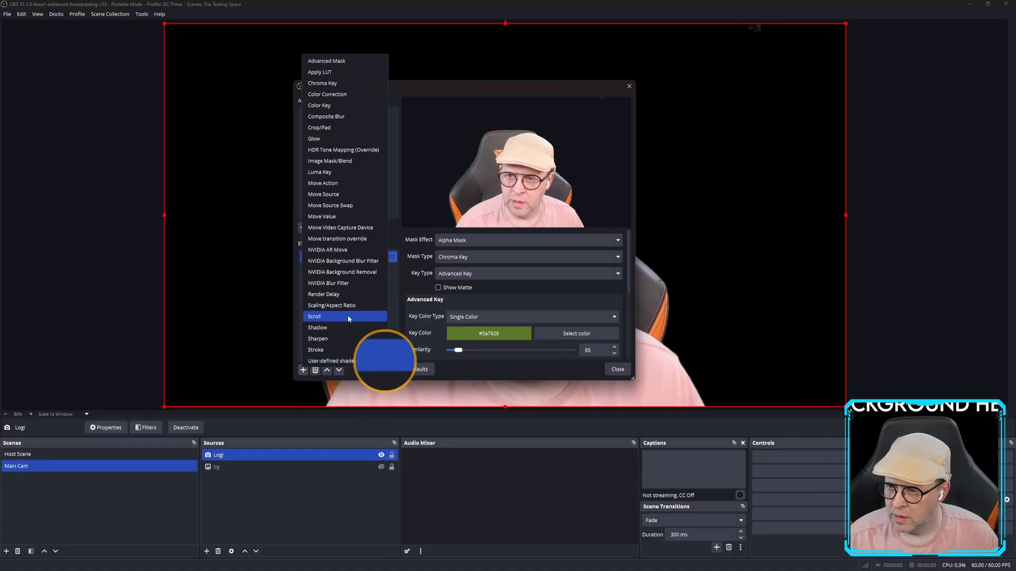
Add an Advanced Mask 2 filter to Logi and set its mask type to Chroma Key.
left_click(320, 62)
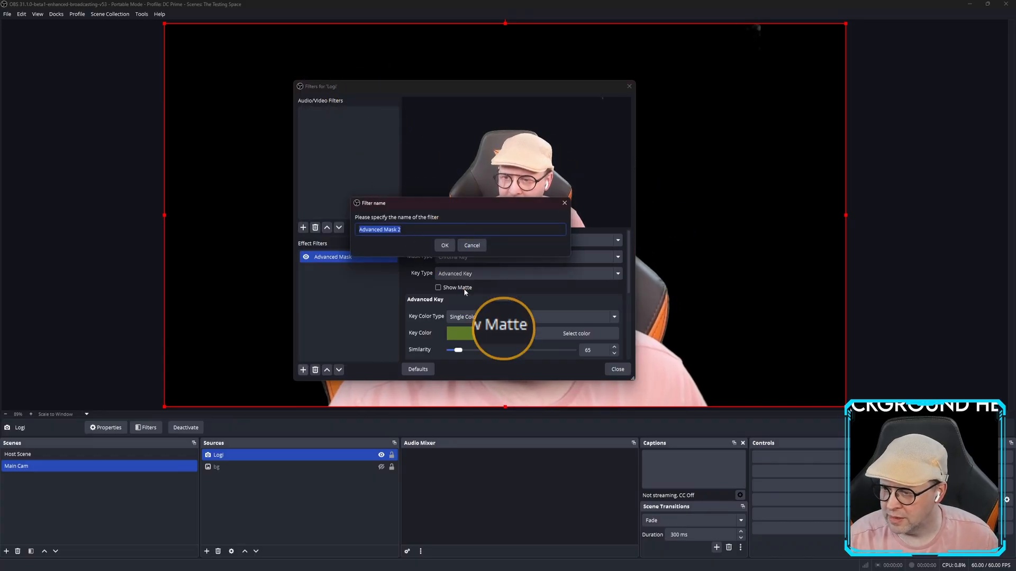
left_click(445, 245)
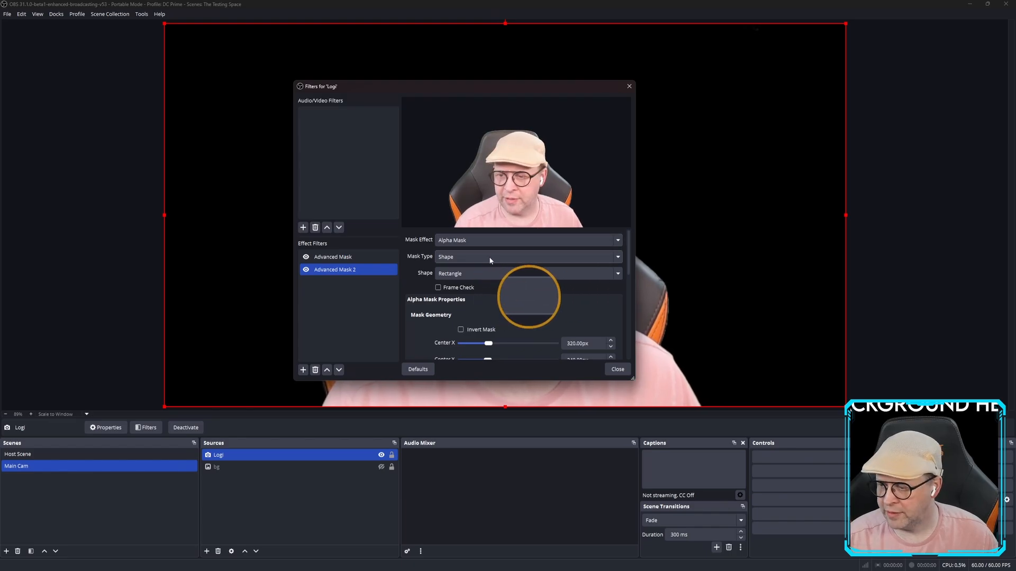
left_click(444, 257)
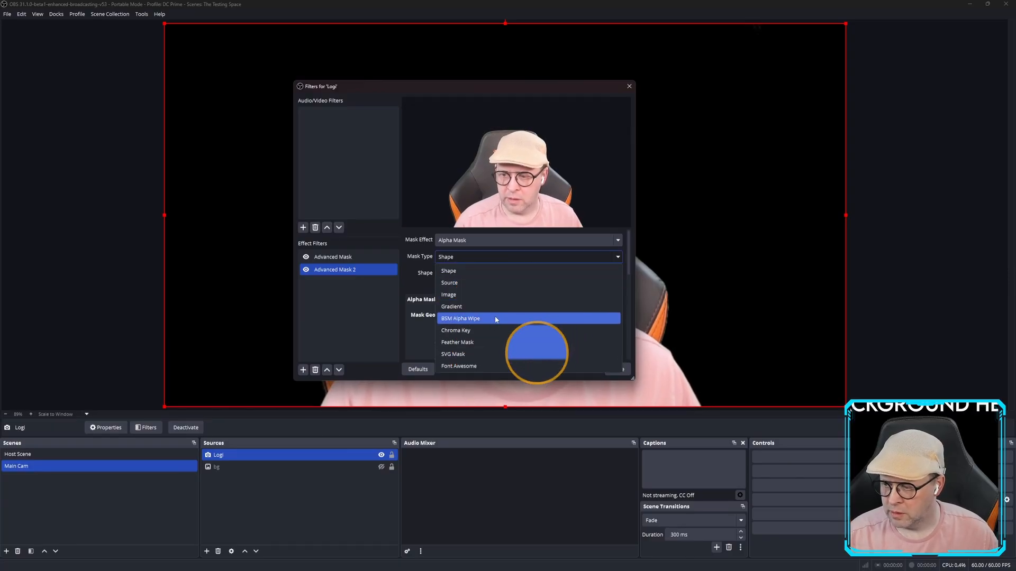
left_click(488, 330)
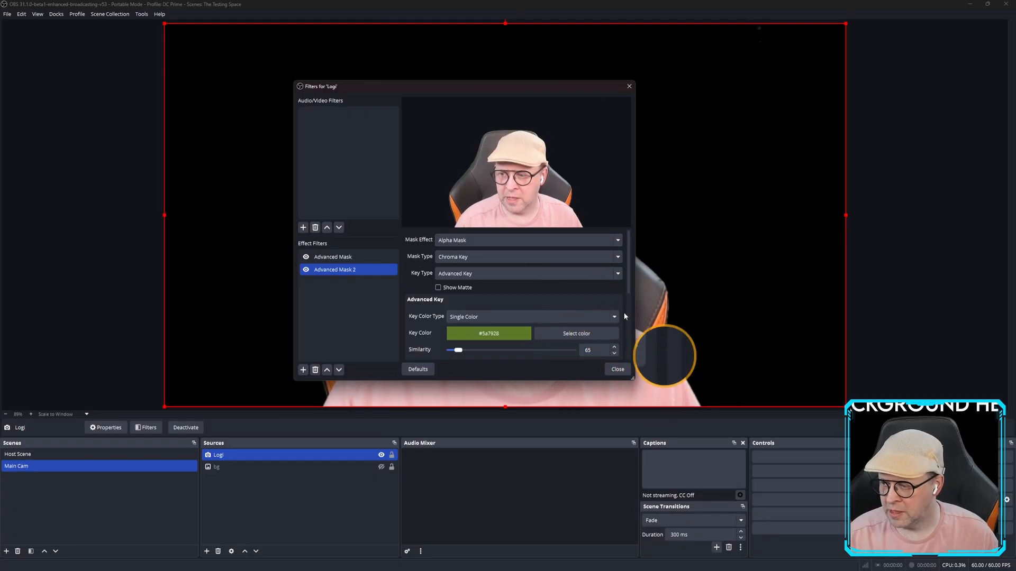
left_click_drag(628, 270, 611, 240)
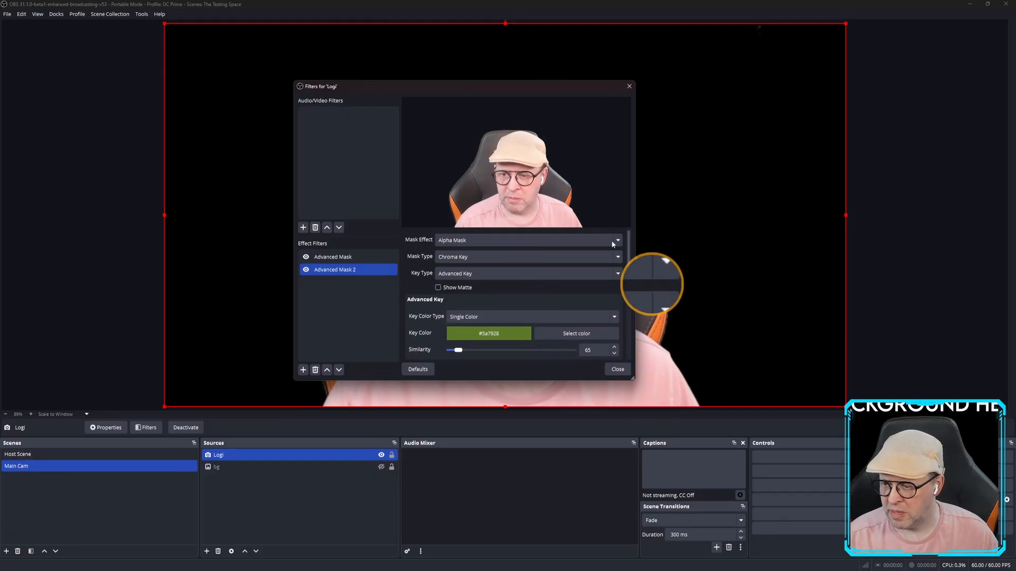
Show the bg honeycomb image again and delete the Advanced Mask 2 filter.
left_click(381, 466)
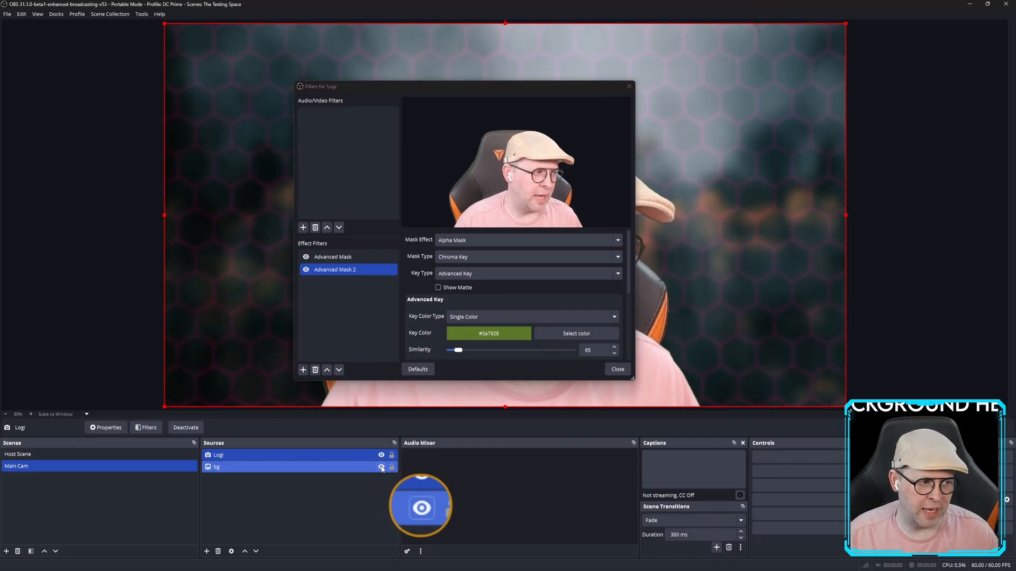
right_click(347, 273)
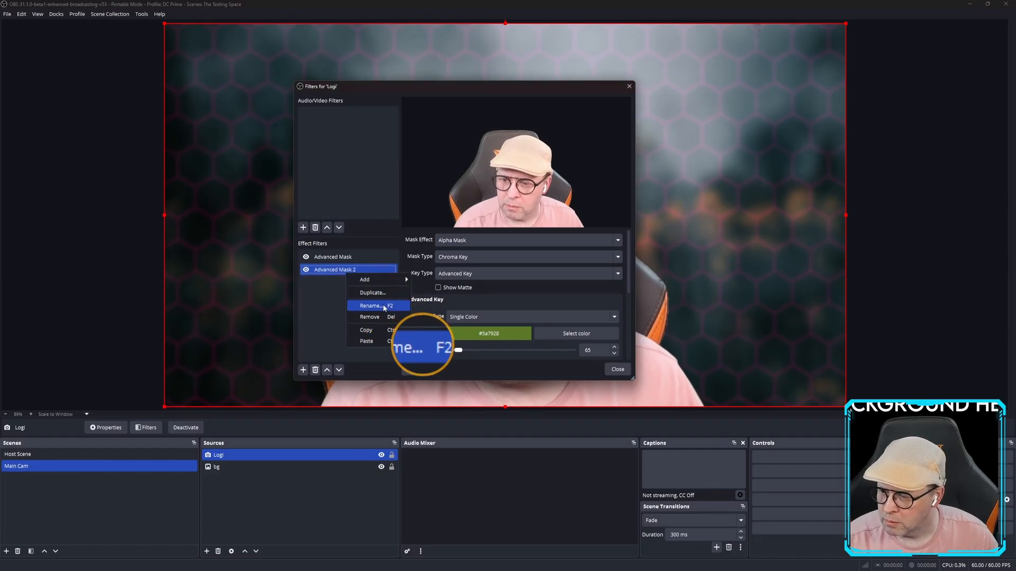
left_click(383, 318)
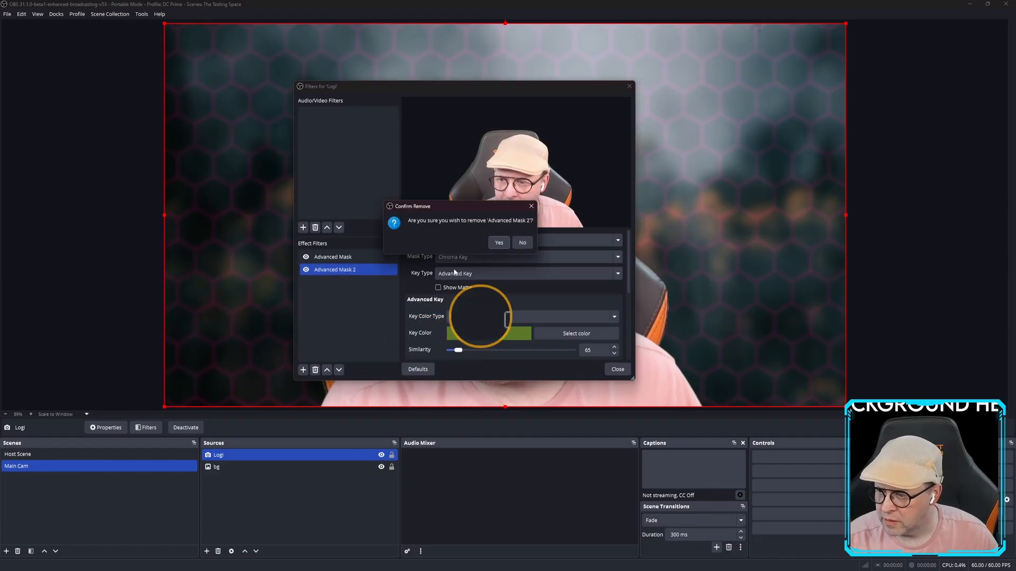
left_click(490, 242)
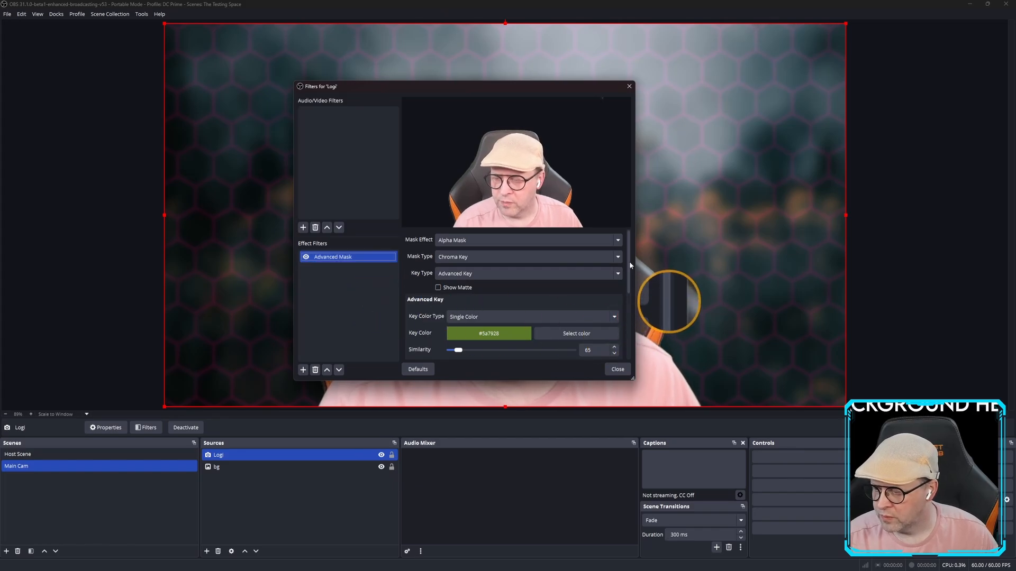
Drop the chroma key's Smoothness and Similarity to 1 and move the Filters window left.
left_click_drag(630, 262, 623, 291)
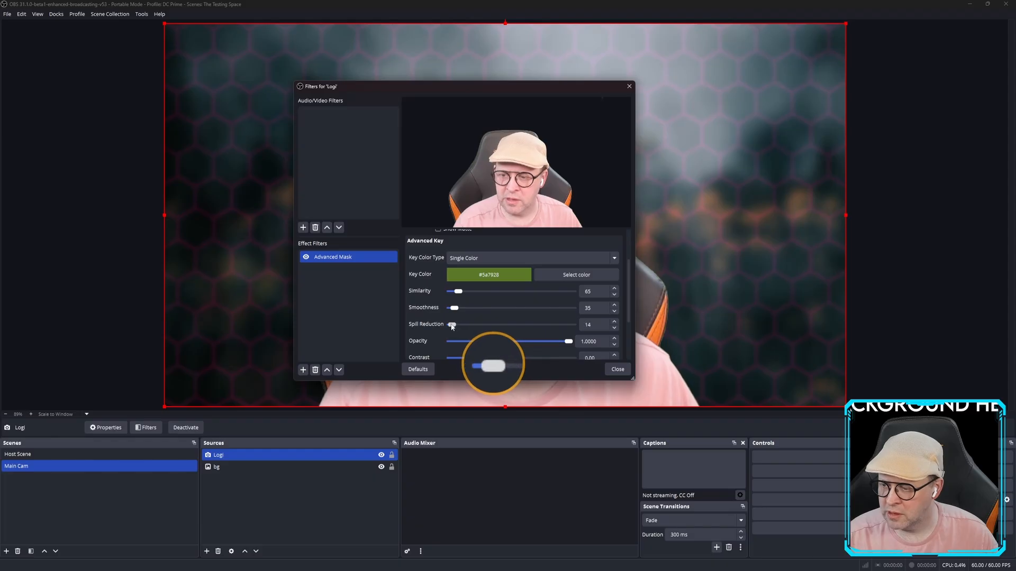
left_click_drag(454, 308, 434, 289)
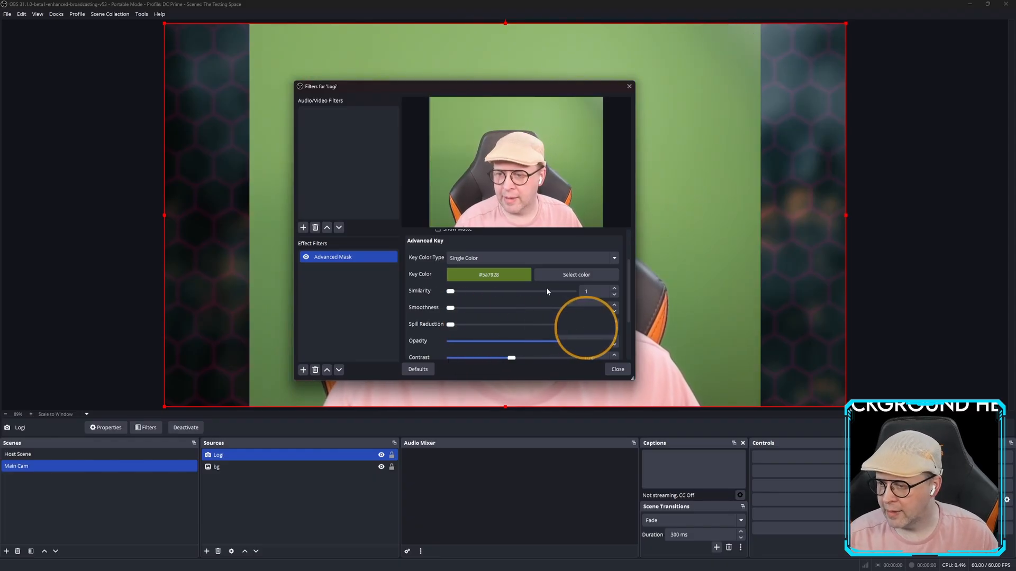
left_click_drag(490, 91, 273, 47)
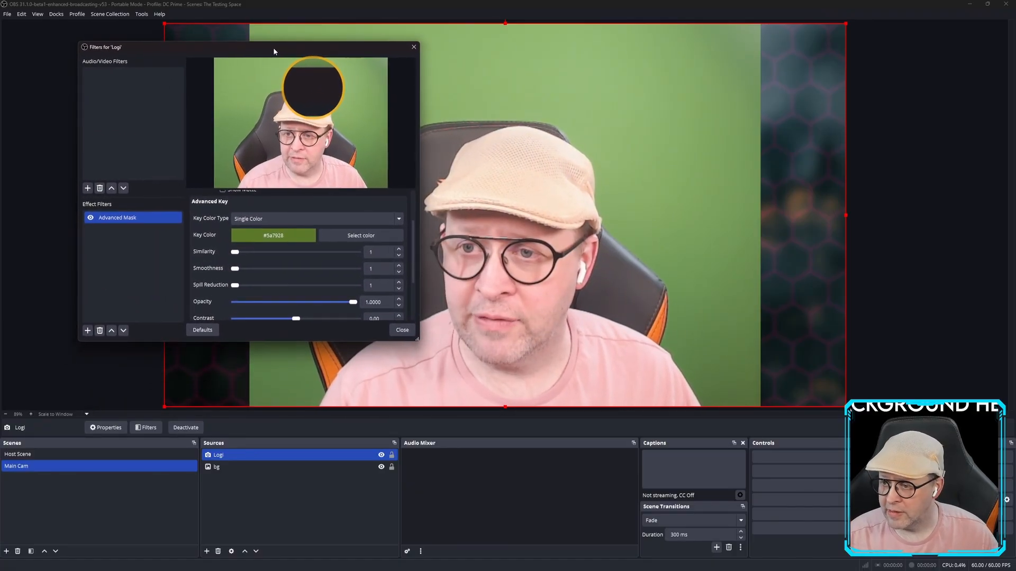
Set Key Color Type to Double Color and sample light key #8bb069 from the green screen.
left_click(330, 218)
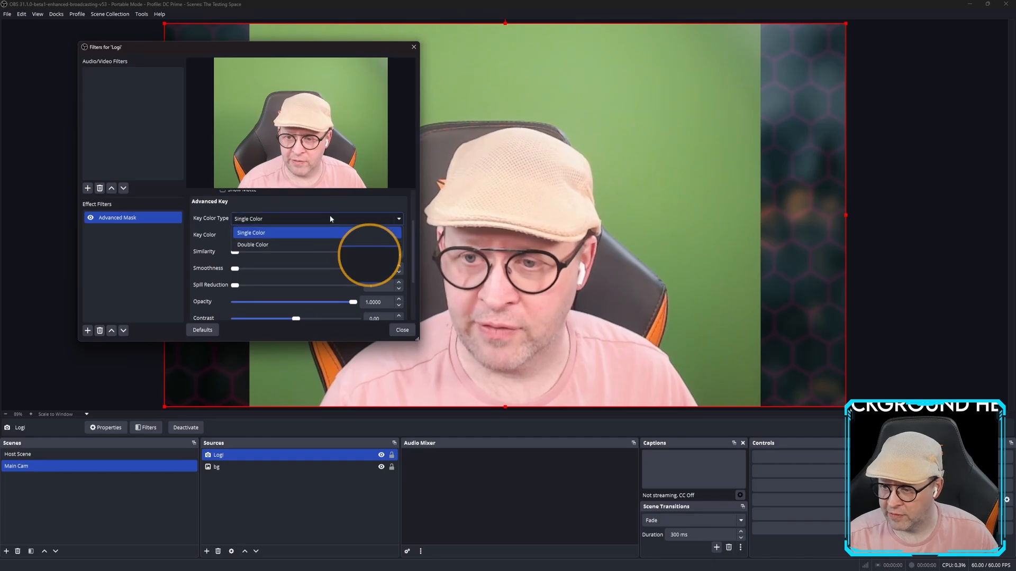
left_click(257, 228)
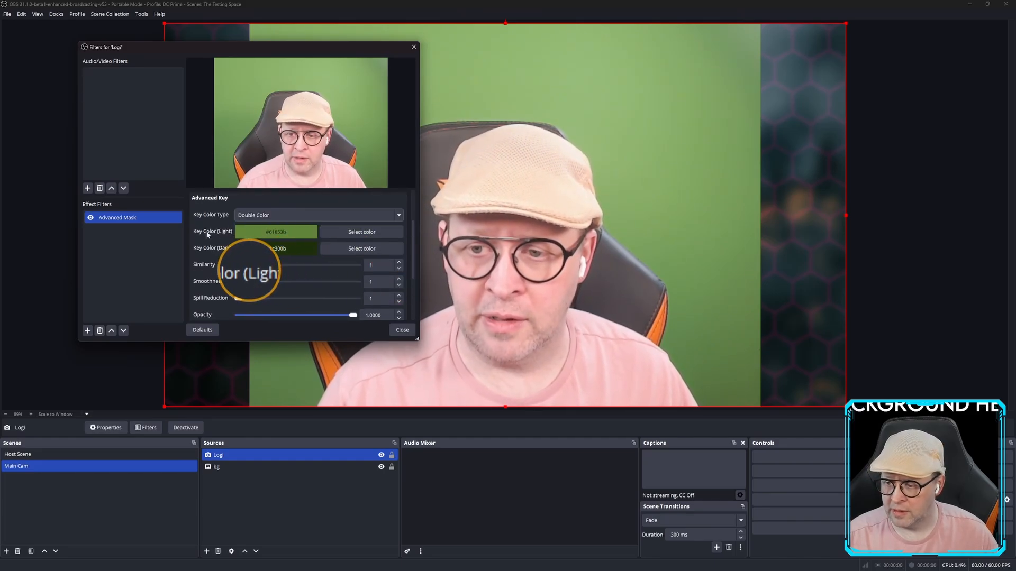
left_click(360, 232)
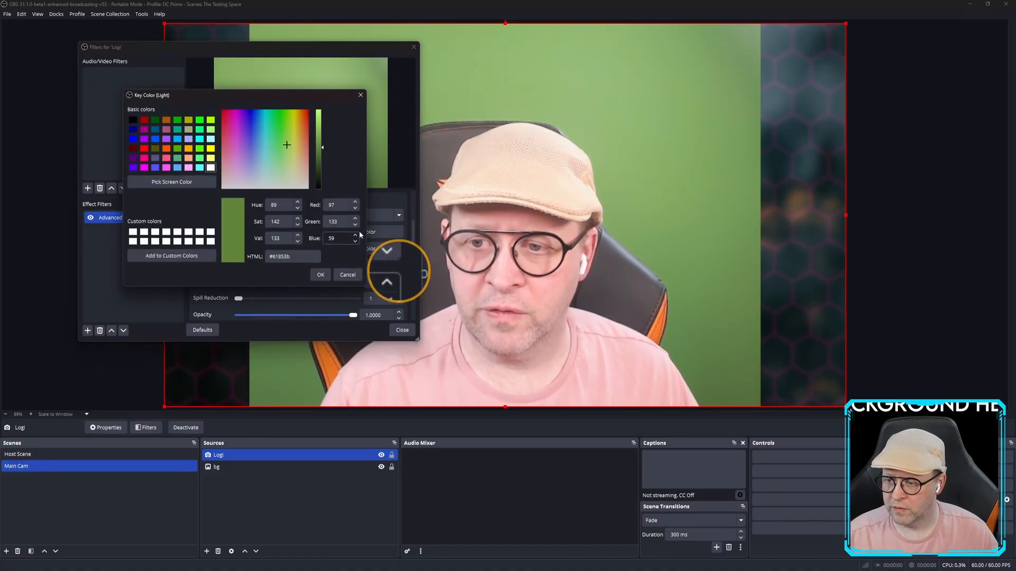
left_click(171, 183)
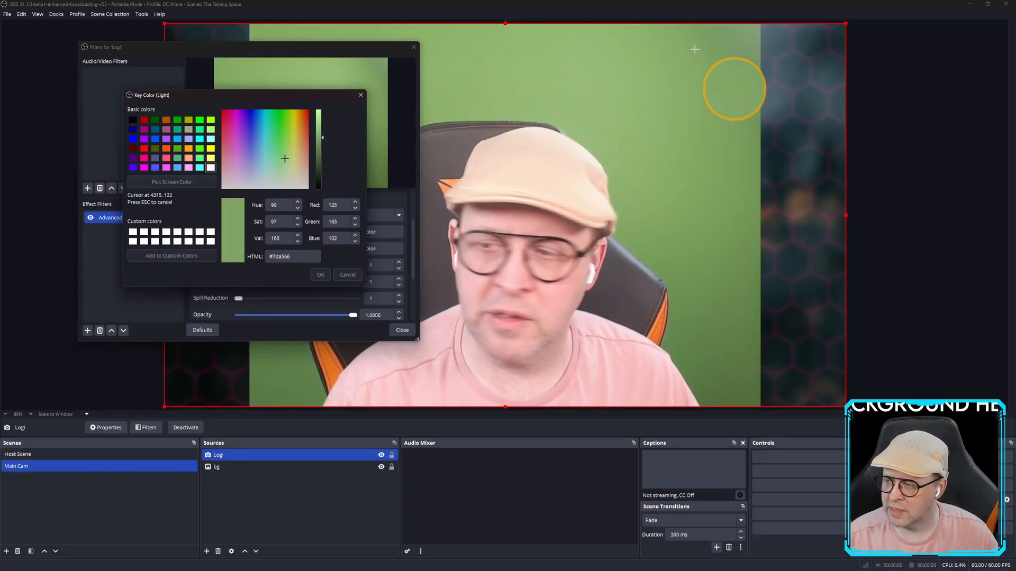
left_click(660, 49)
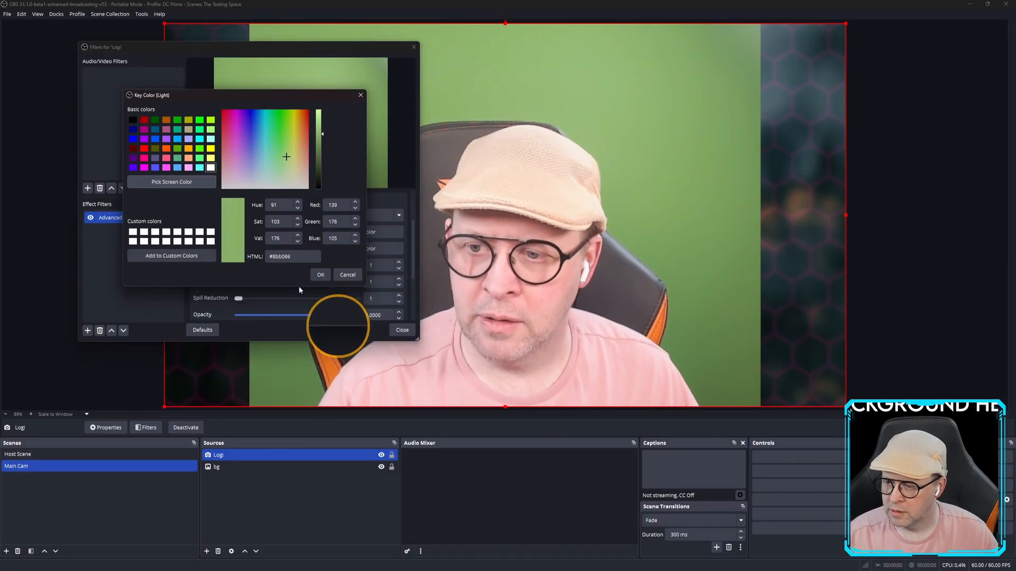
left_click(320, 275)
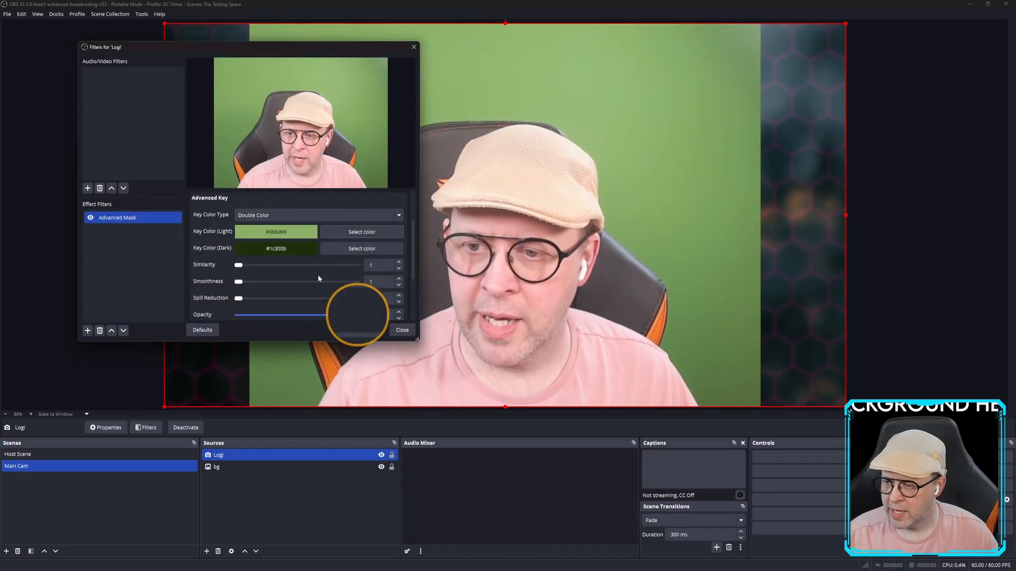
Sample the dark key colour #597743 from the green backdrop.
left_click(351, 250)
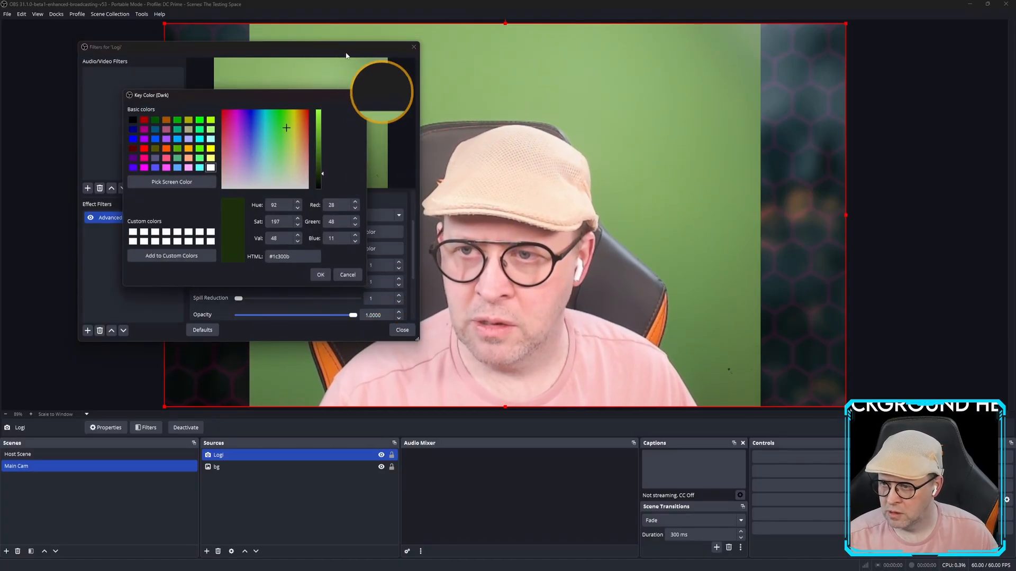
left_click(172, 182)
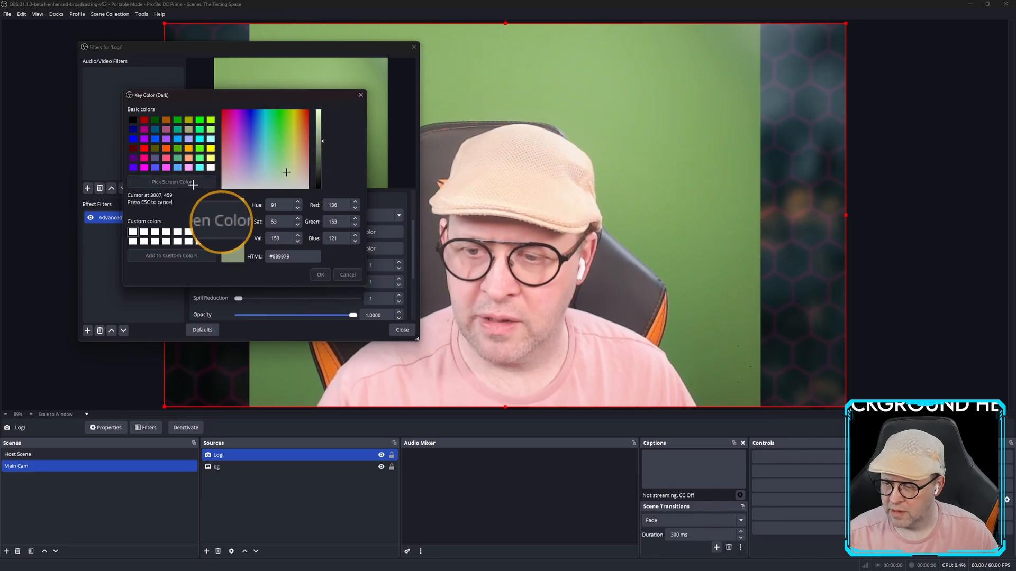
left_click(257, 397)
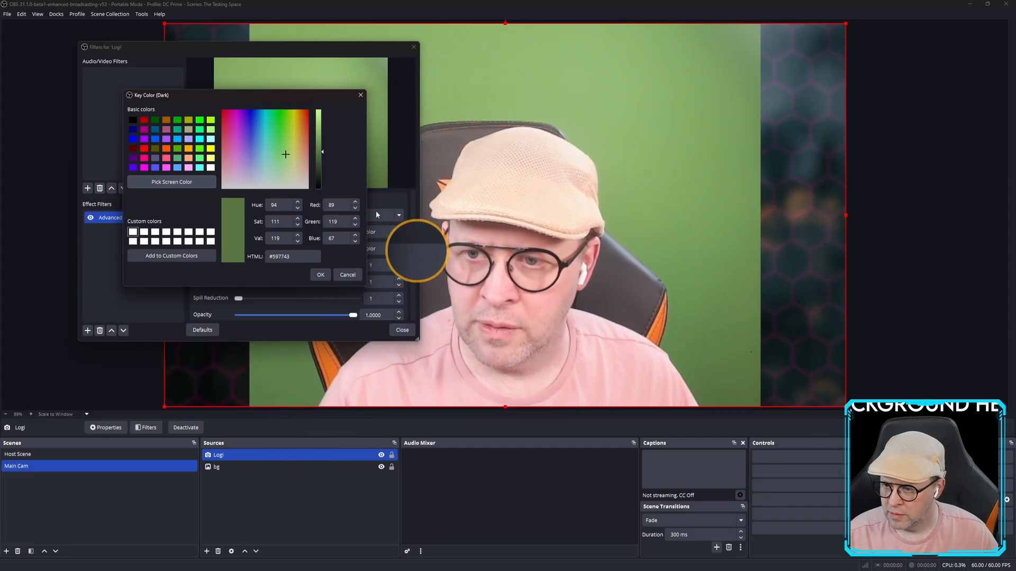
Apply dark key #597743, then set Similarity 58, Smoothness 31 and Spill Reduction 1.
left_click(321, 275)
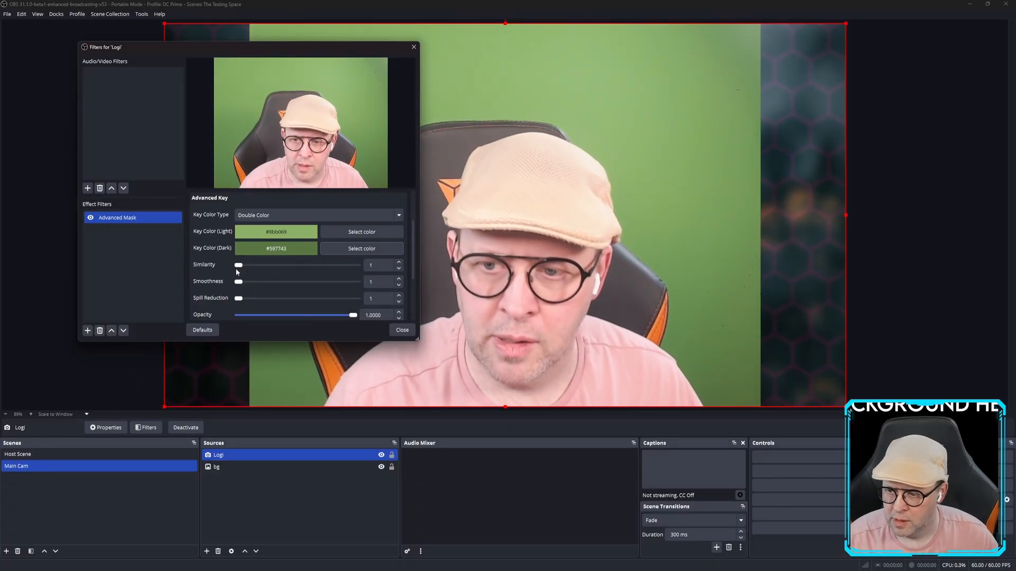
left_click_drag(238, 265, 240, 267)
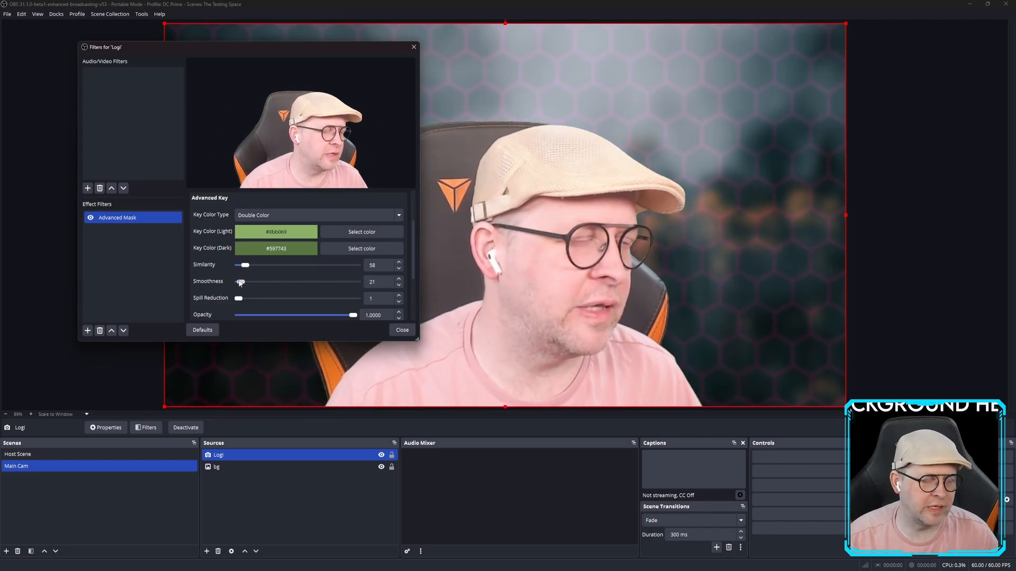
left_click_drag(244, 282, 294, 282)
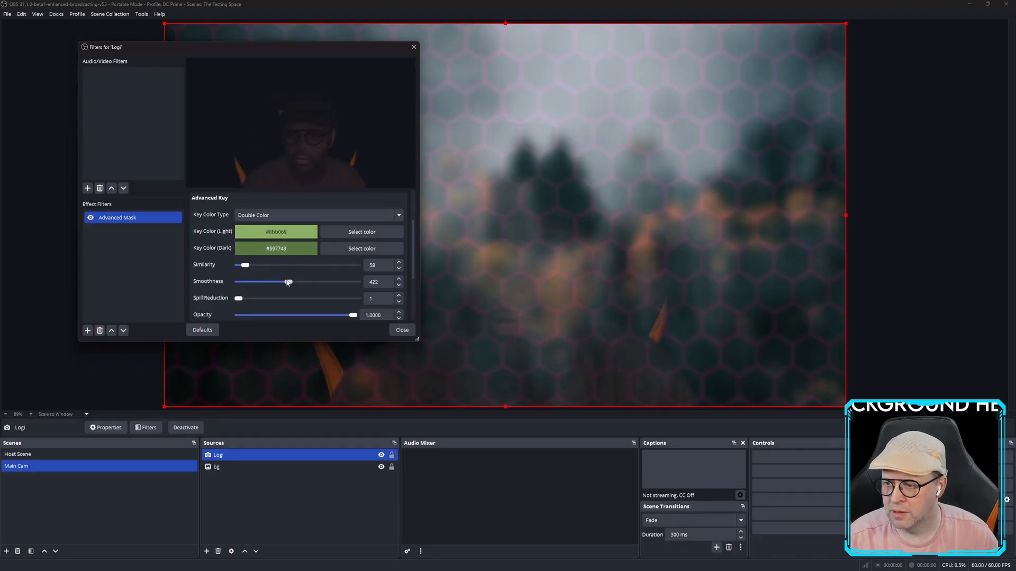
left_click_drag(278, 283, 242, 283)
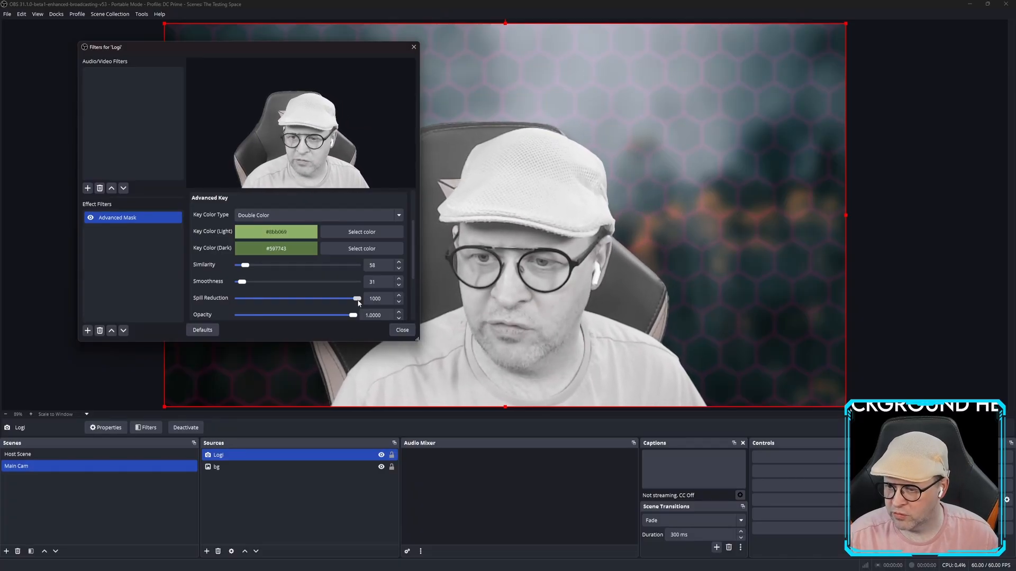
left_click_drag(349, 301, 258, 302)
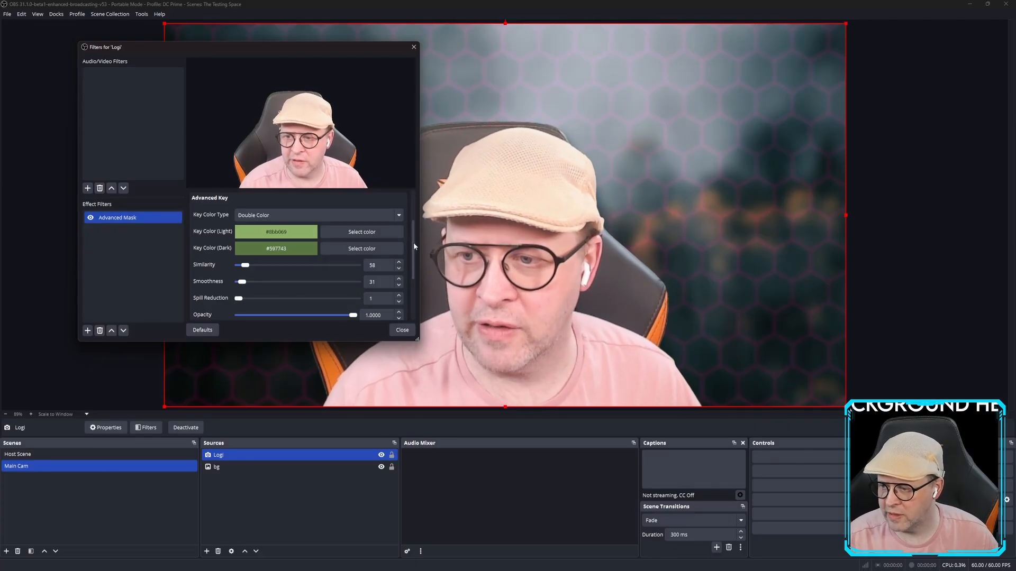
scroll(416, 246, "down", 1)
left_click_drag(414, 245, 414, 288)
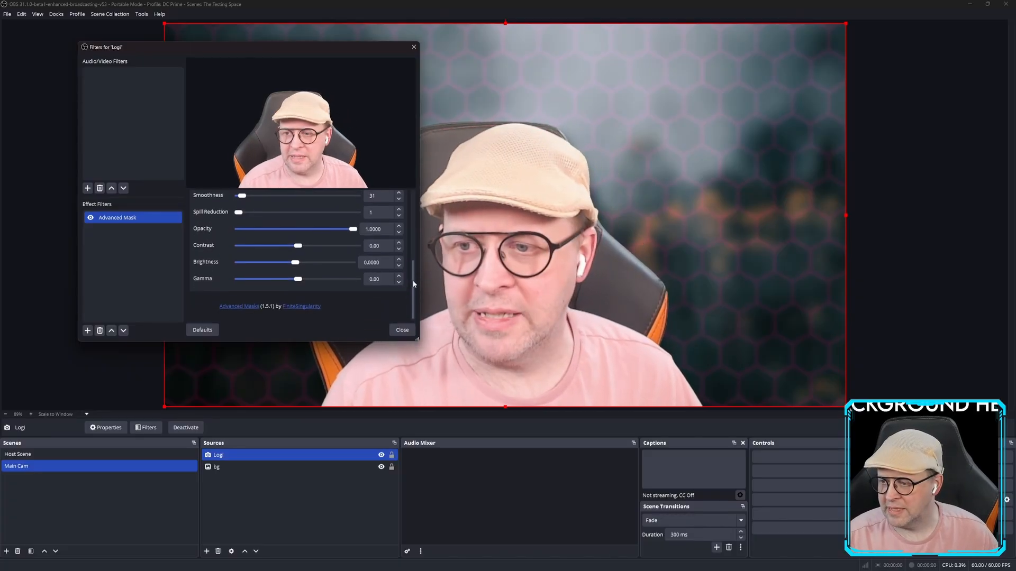
left_click_drag(414, 289, 418, 223)
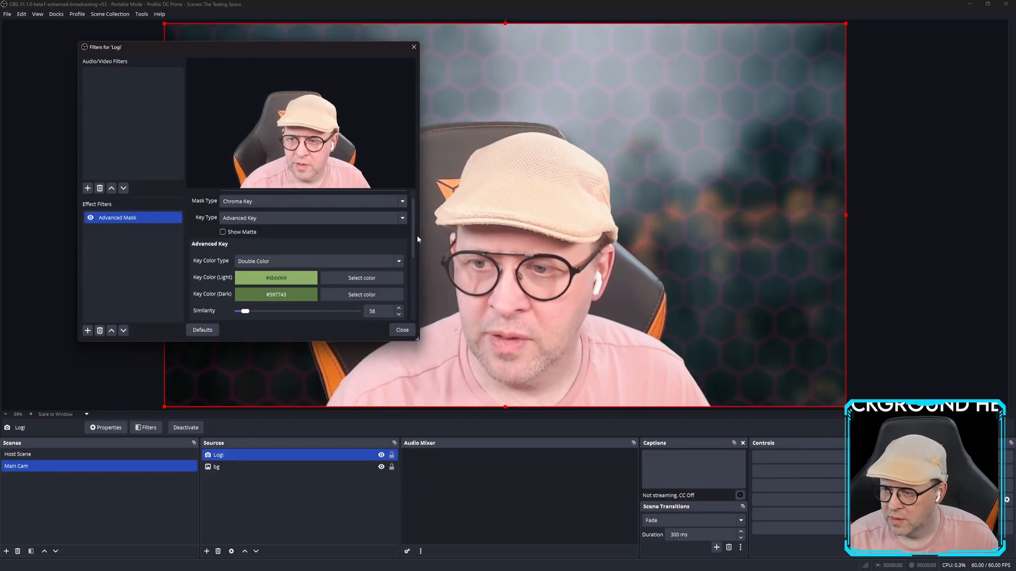
mouse_move(412, 227)
left_mouse_down()
mouse_move(412, 293)
mouse_move(418, 212)
left_mouse_up()
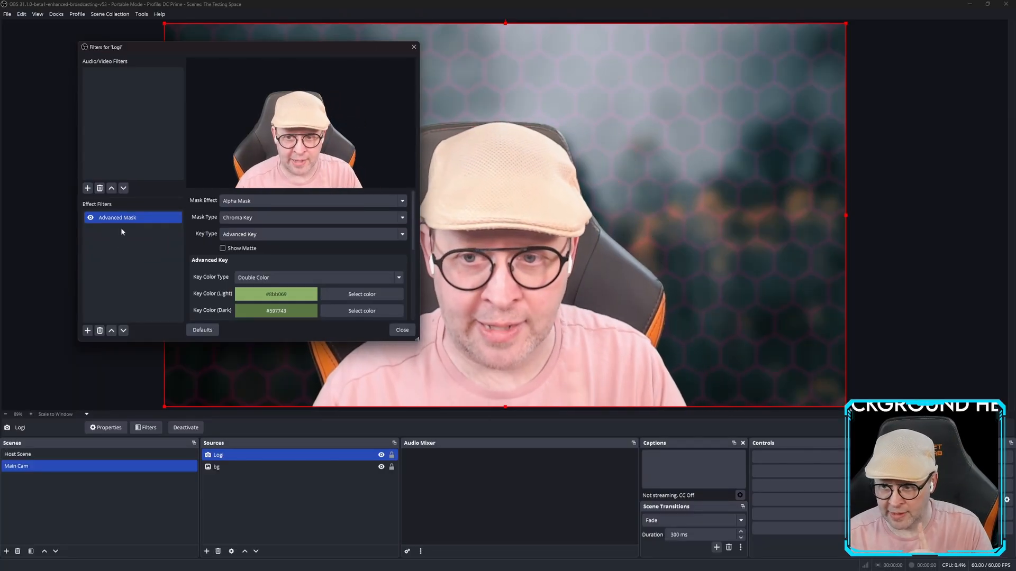
Add an Advanced Mask 2 filter to Logi with Mask Type set to Feather Mask.
left_click(88, 331)
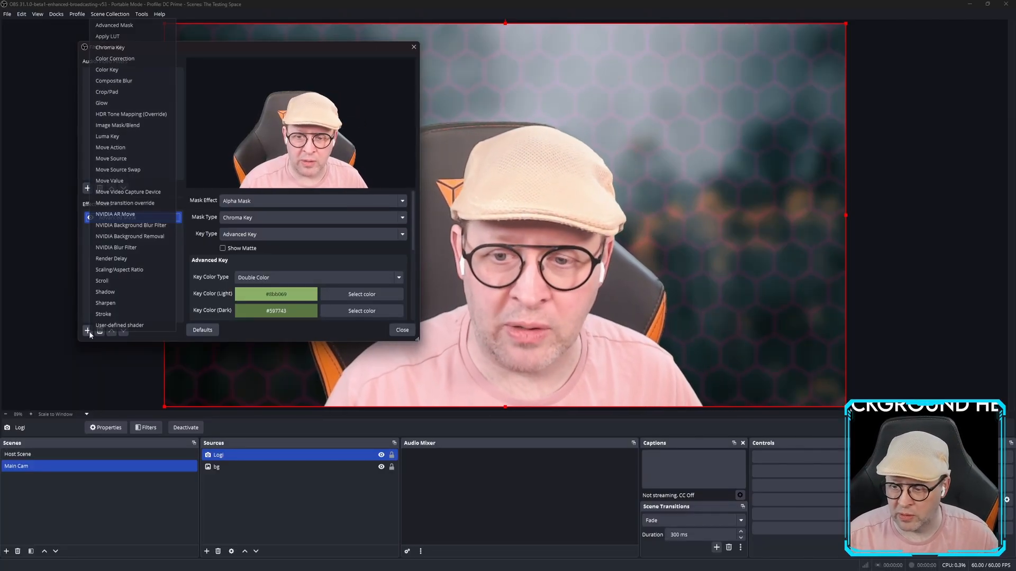
left_click(141, 25)
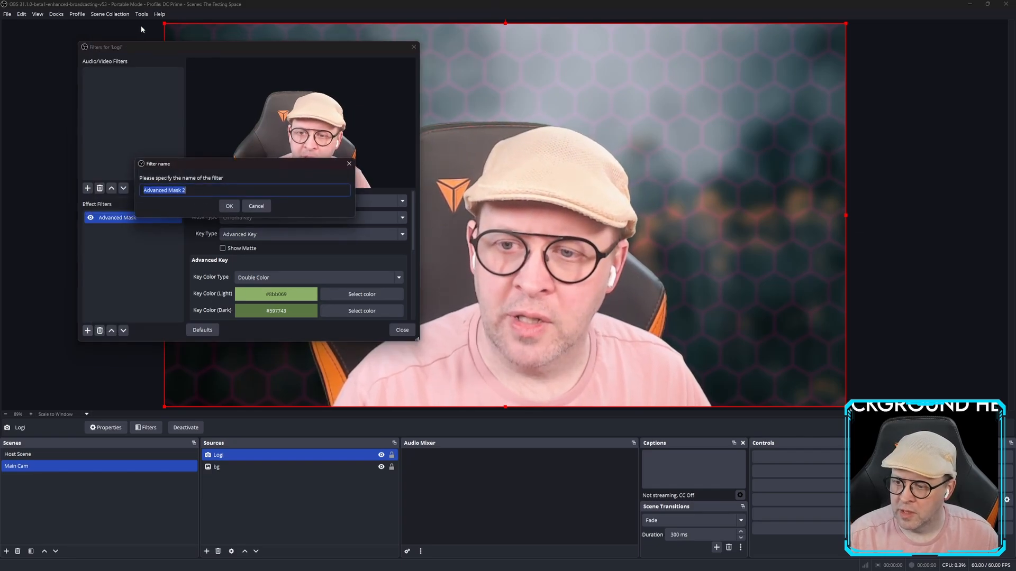
left_click(233, 207)
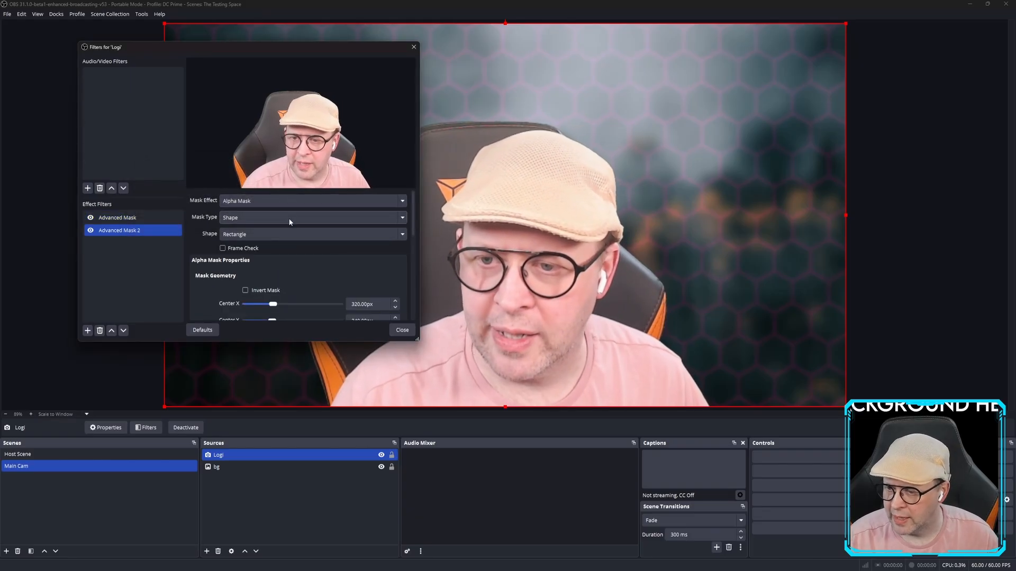
left_click(248, 217)
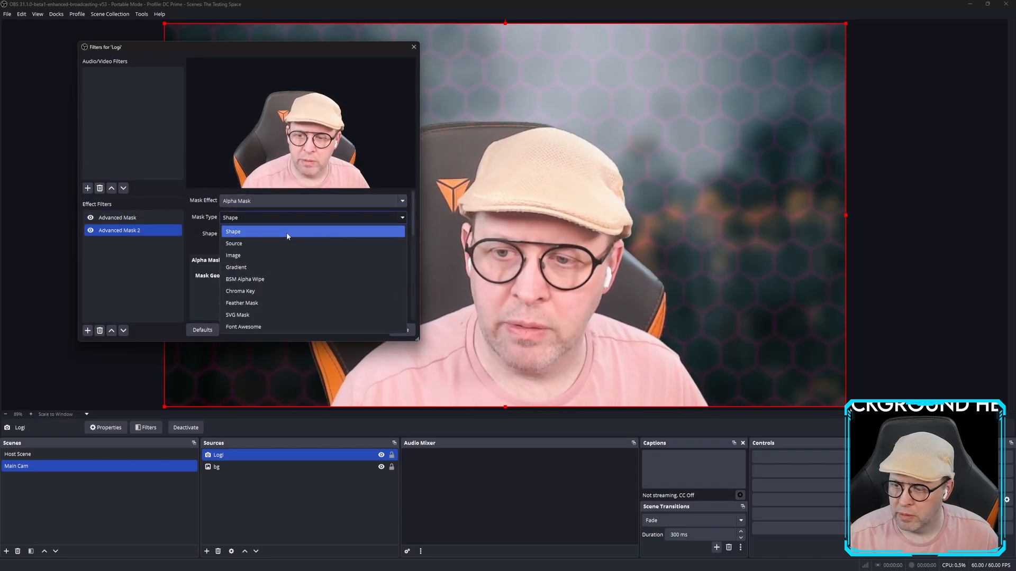
left_click(284, 303)
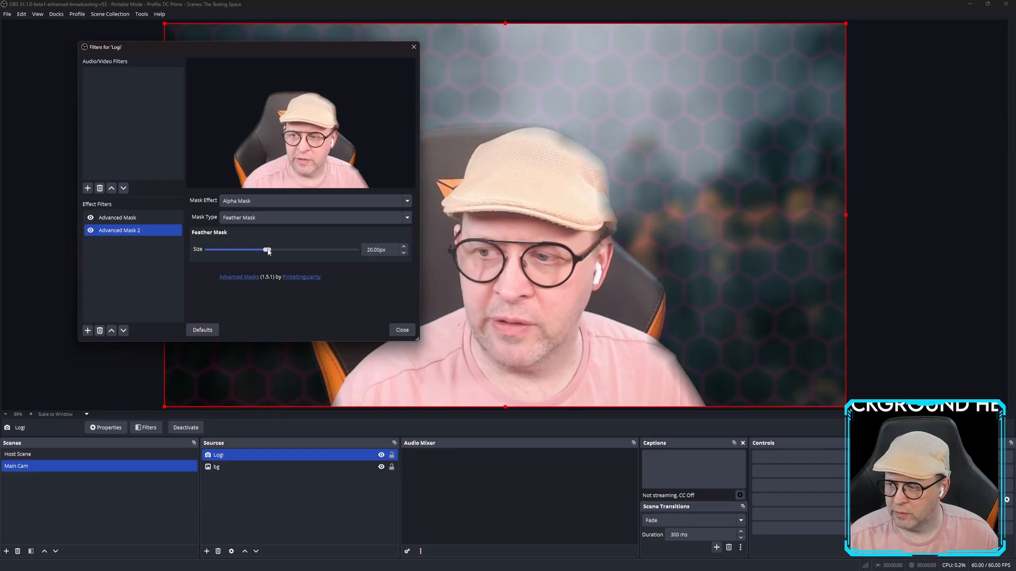
Drag the Feather Mask Size down from 20 to 2.00px.
left_click_drag(268, 252, 277, 251)
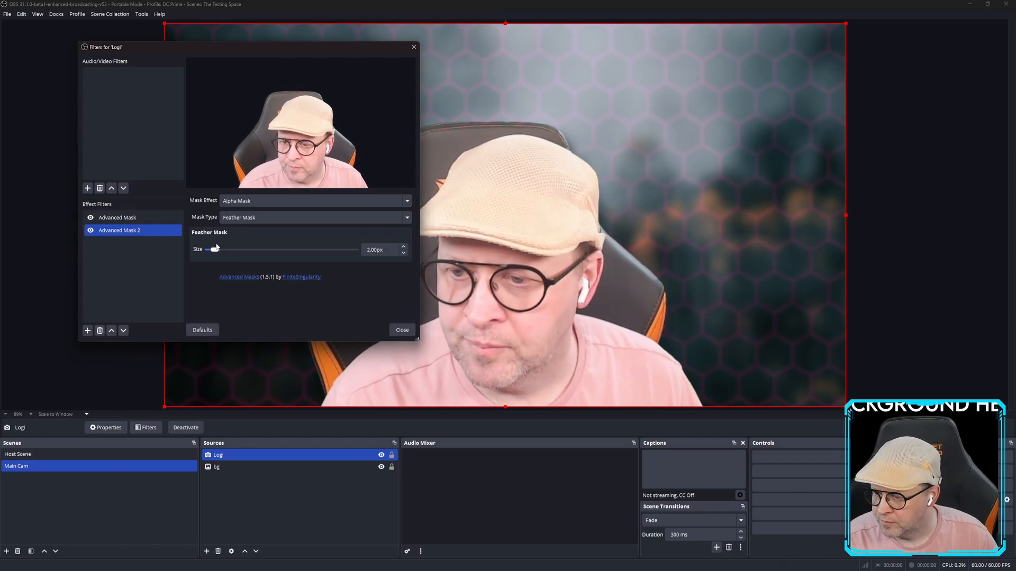
Close and reopen Logi's filters, then switch to the Host Scene with the striped flag image.
left_click(405, 335)
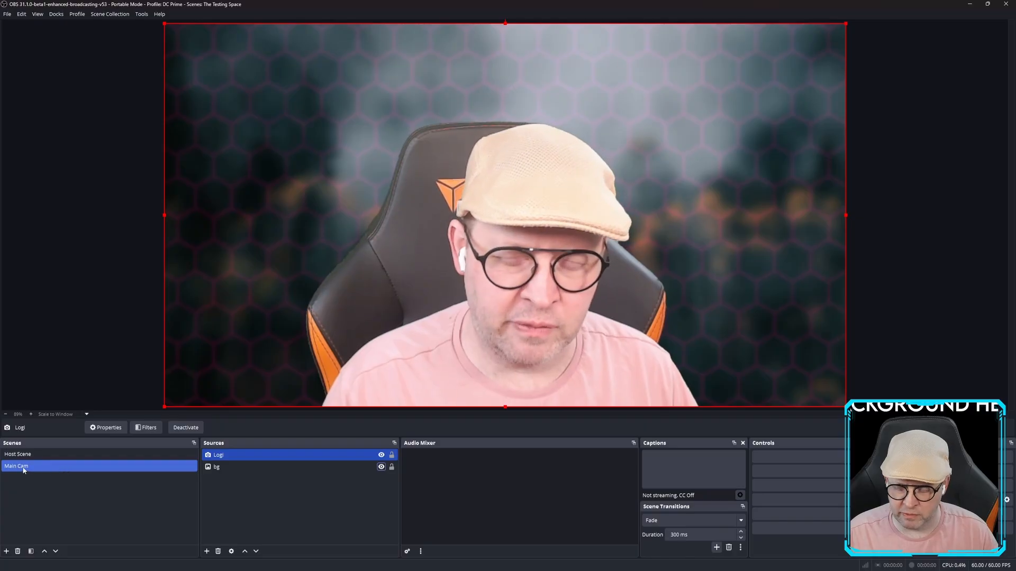
left_click(227, 468, "ctrl")
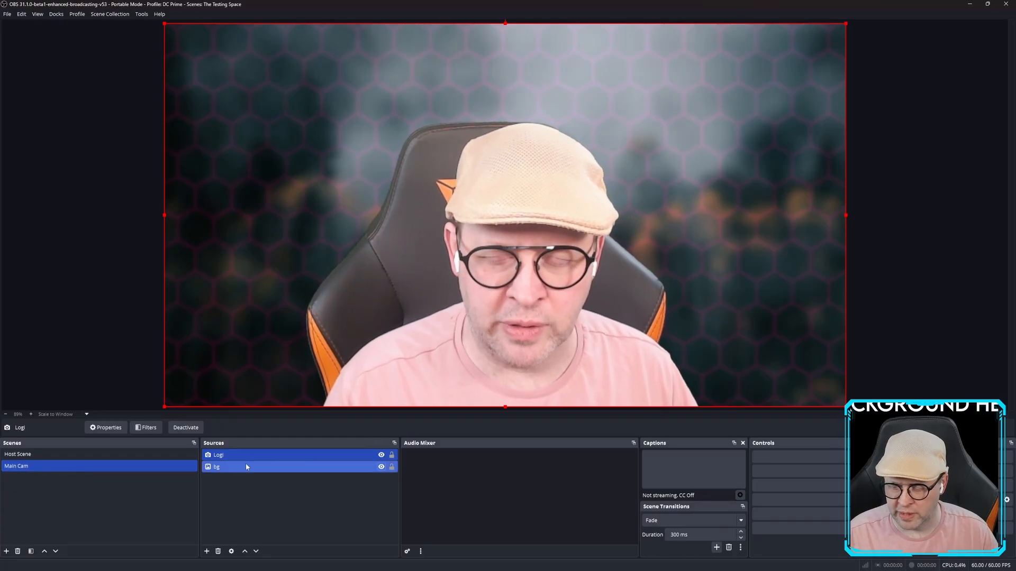
left_click(281, 455)
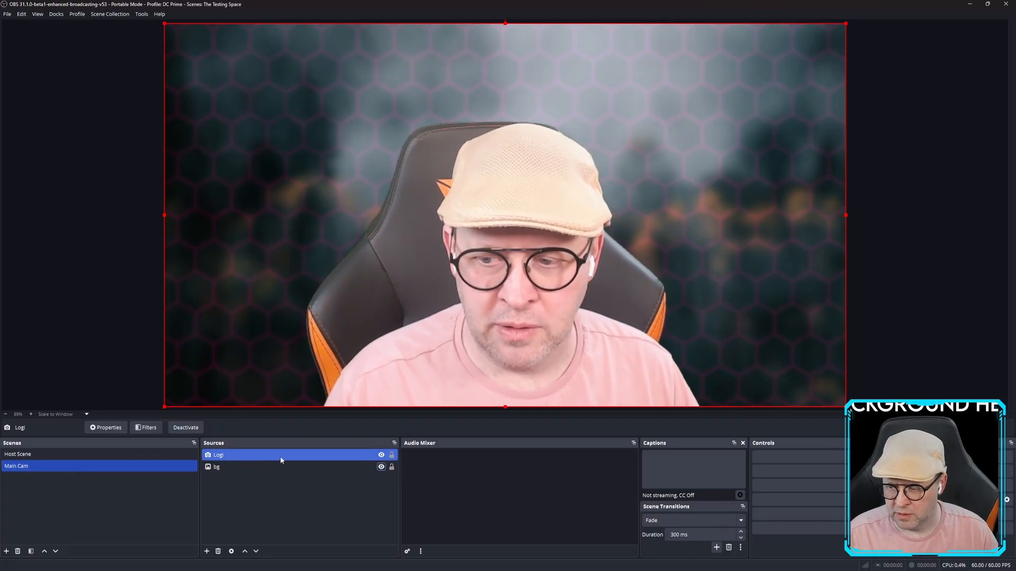
right_click(240, 454)
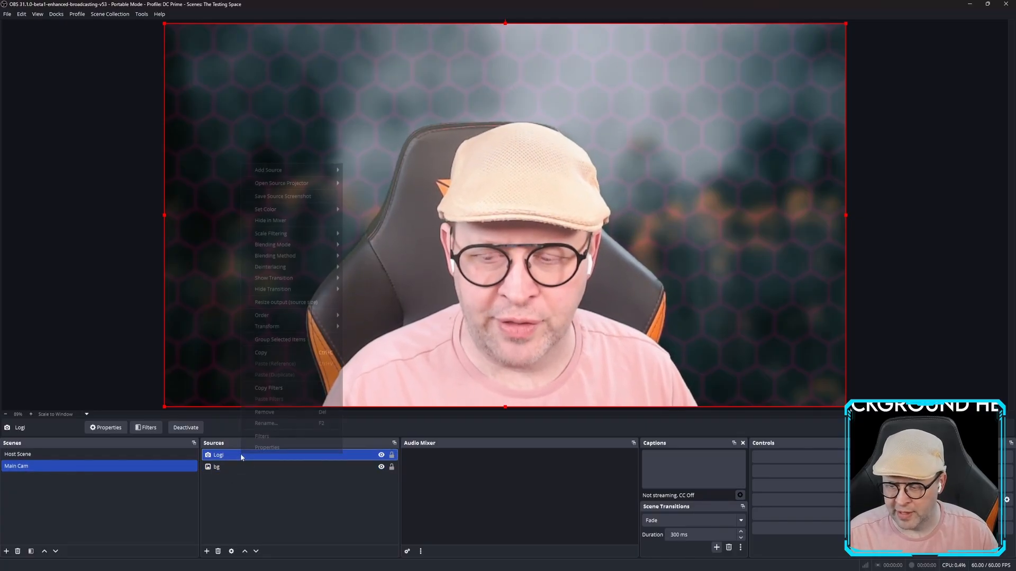
left_click(268, 440)
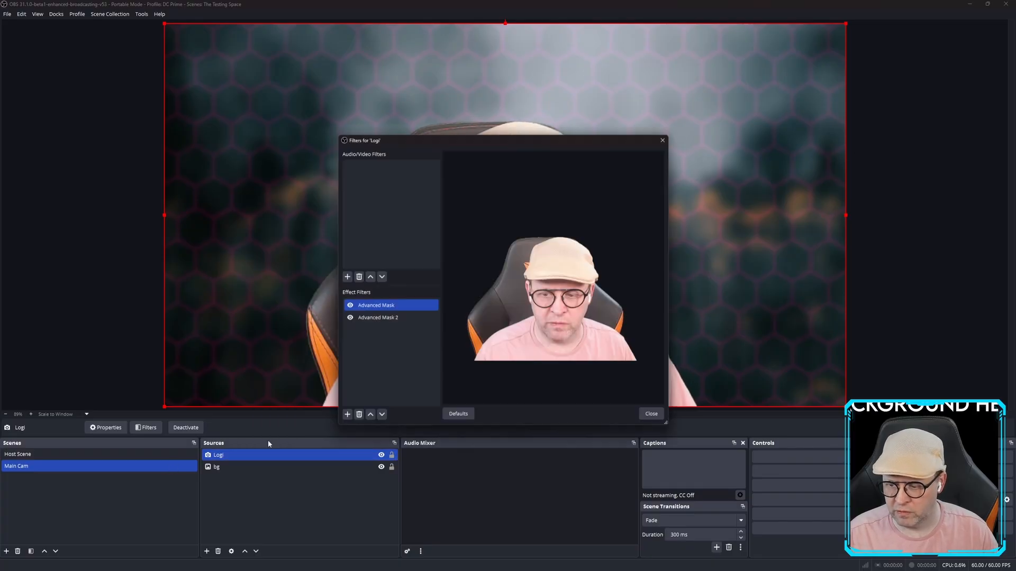
left_click(656, 418)
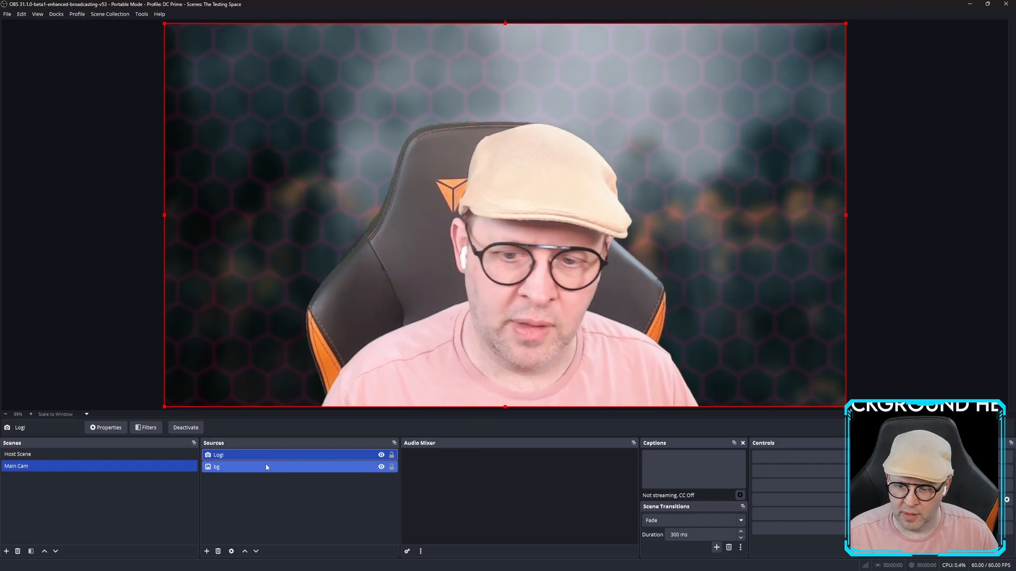
left_click(44, 456)
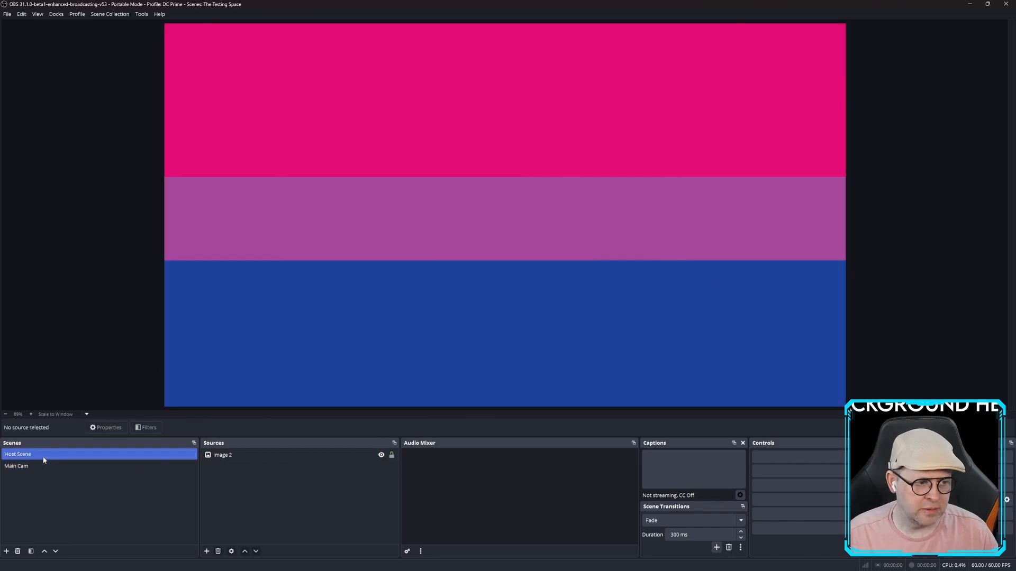
Add a Source Clone named 'Cam' to the Host Scene.
left_click(52, 467)
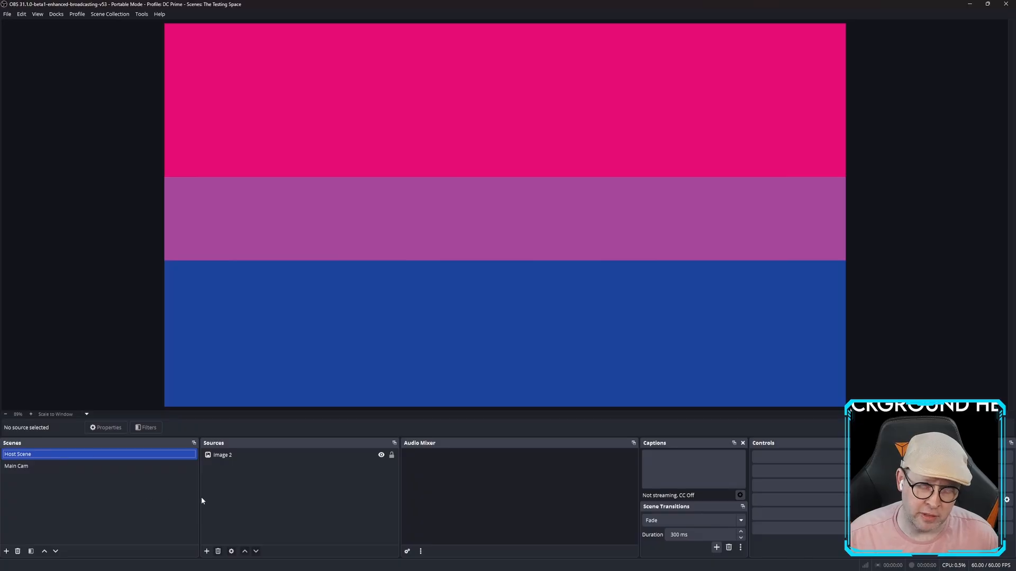
left_click(207, 551)
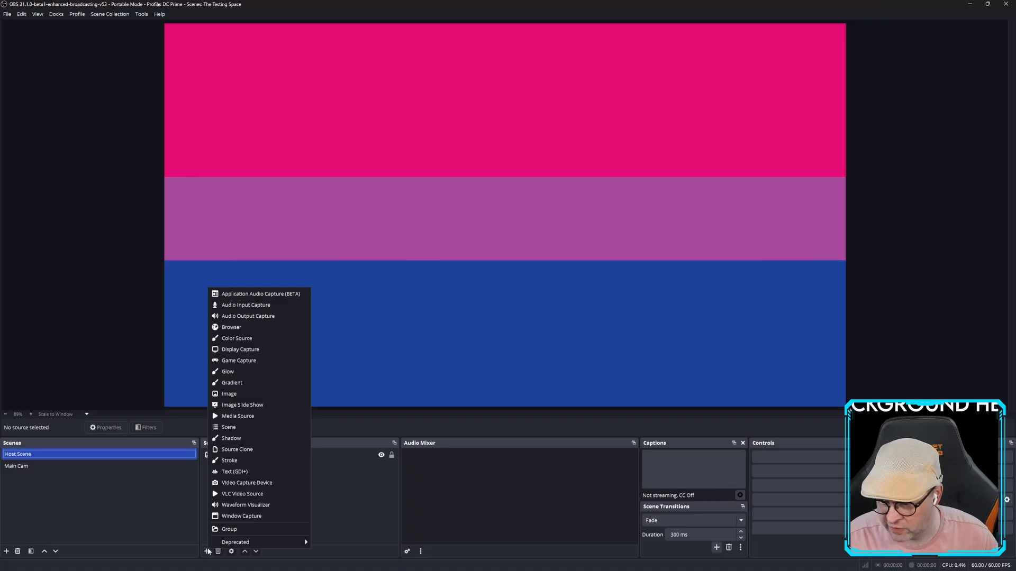
left_click(252, 450)
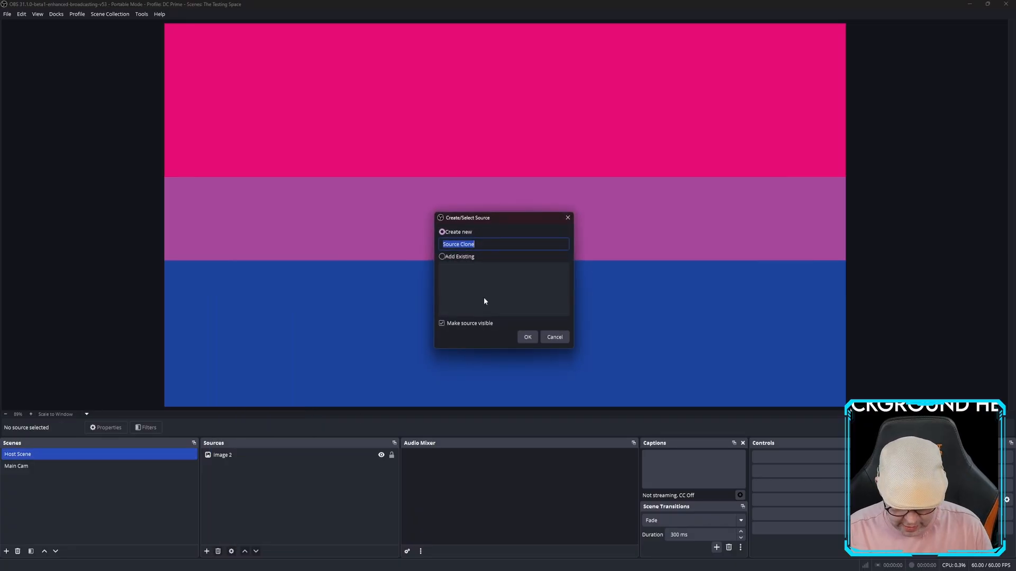
type("C")
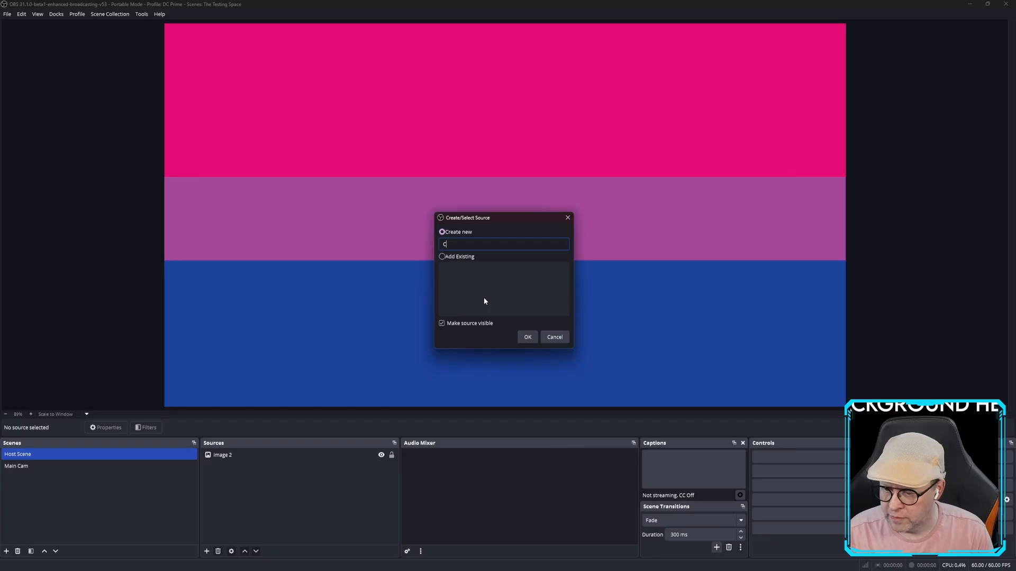
type("am")
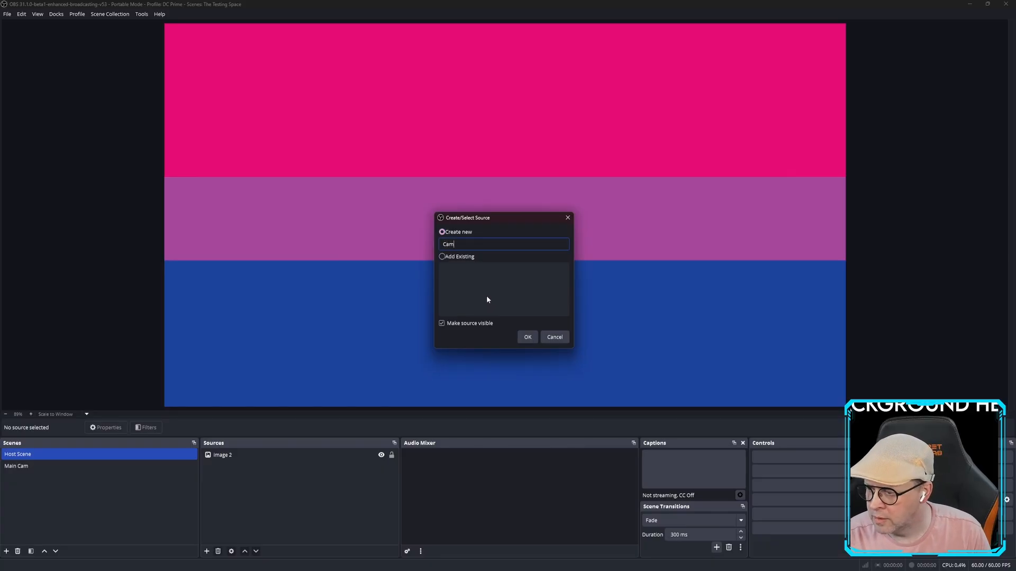
left_click(527, 337)
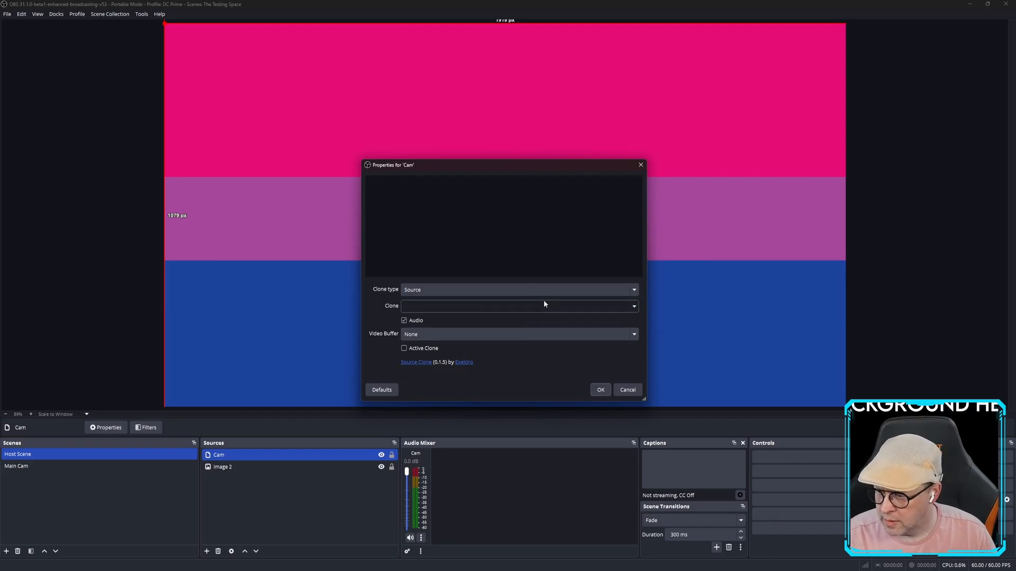
Point the Cam clone at the Main Cam scene and confirm the setting.
left_click(634, 308)
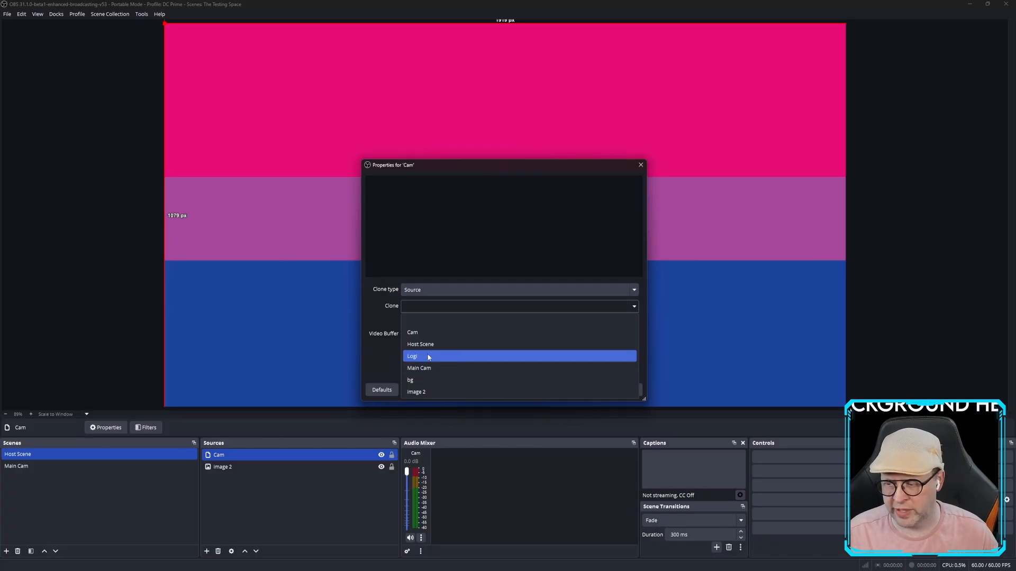
left_click(428, 368)
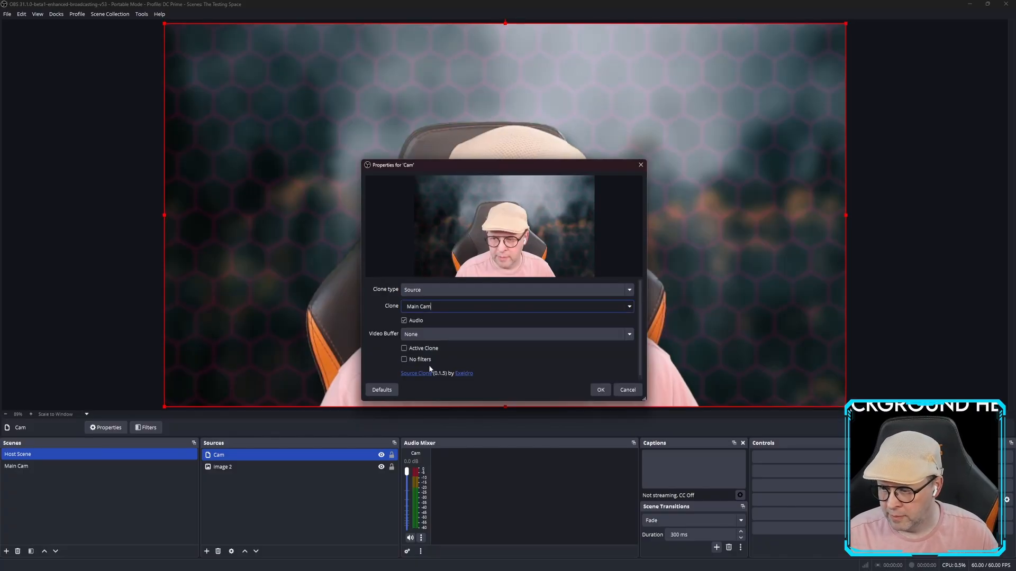
left_click(599, 392)
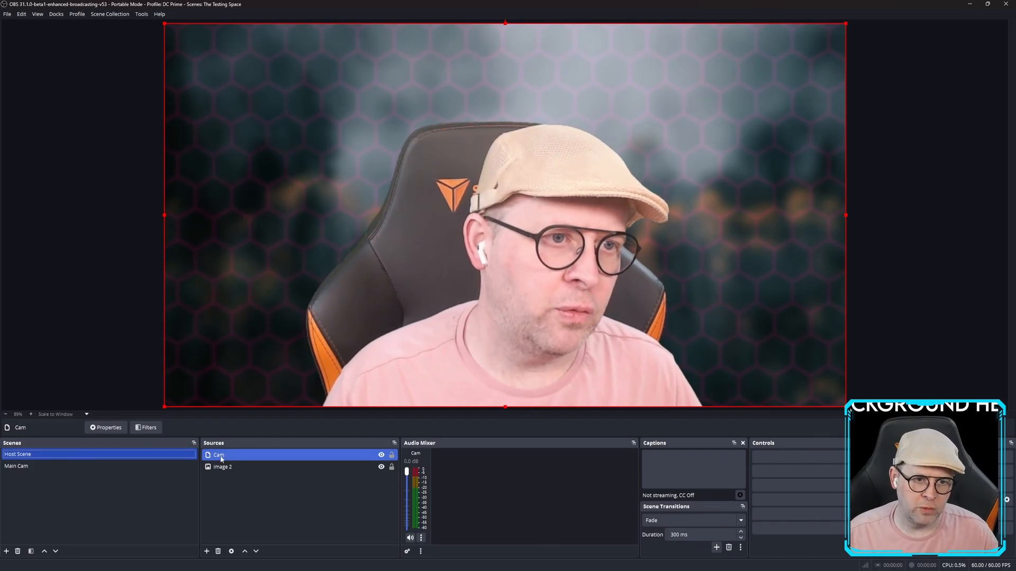
Add an Advanced Mask effect filter to the Cam source, keeping the default name 'Advanced Mask'.
left_click(27, 467)
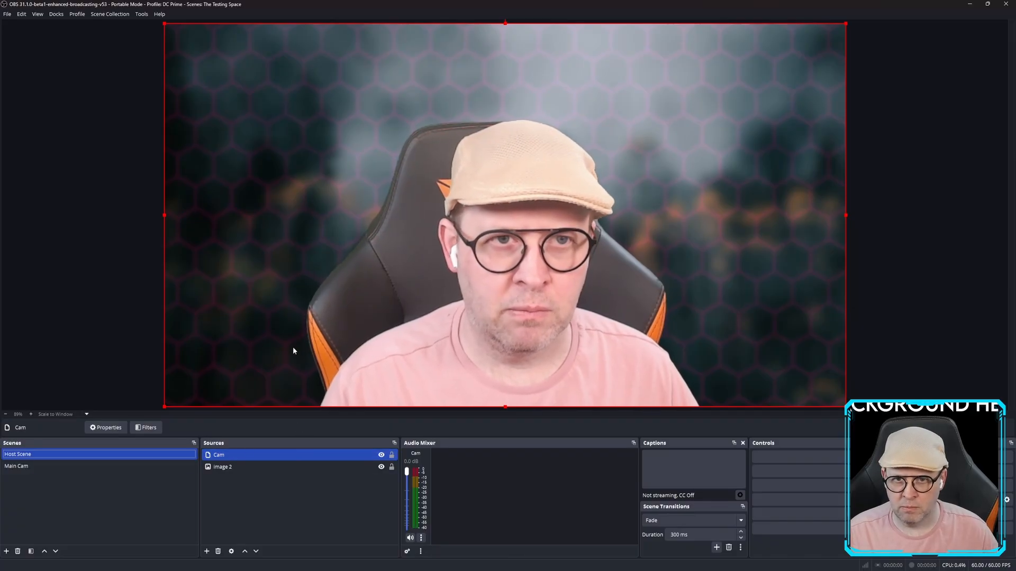
right_click(233, 455)
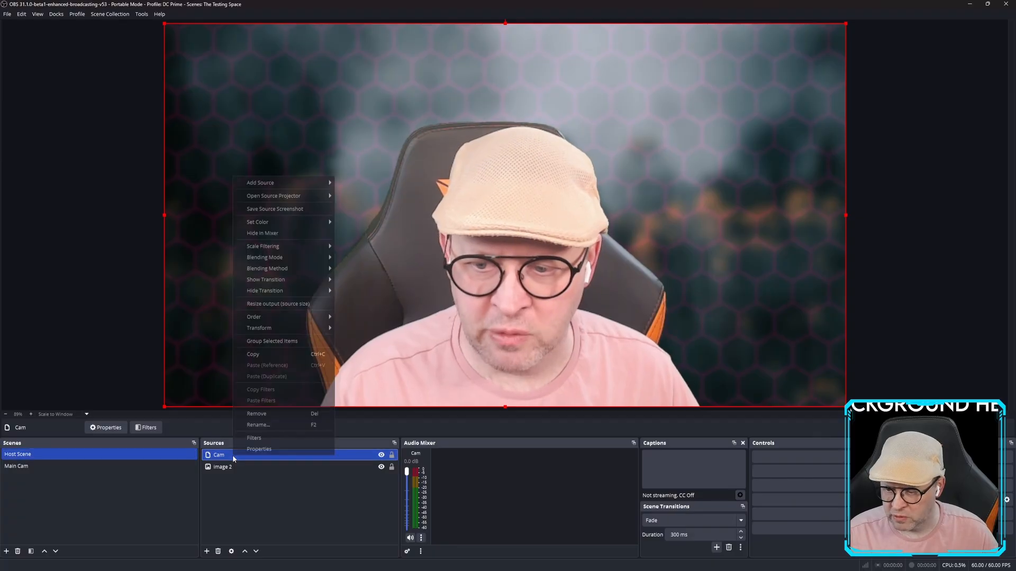
left_click(263, 440)
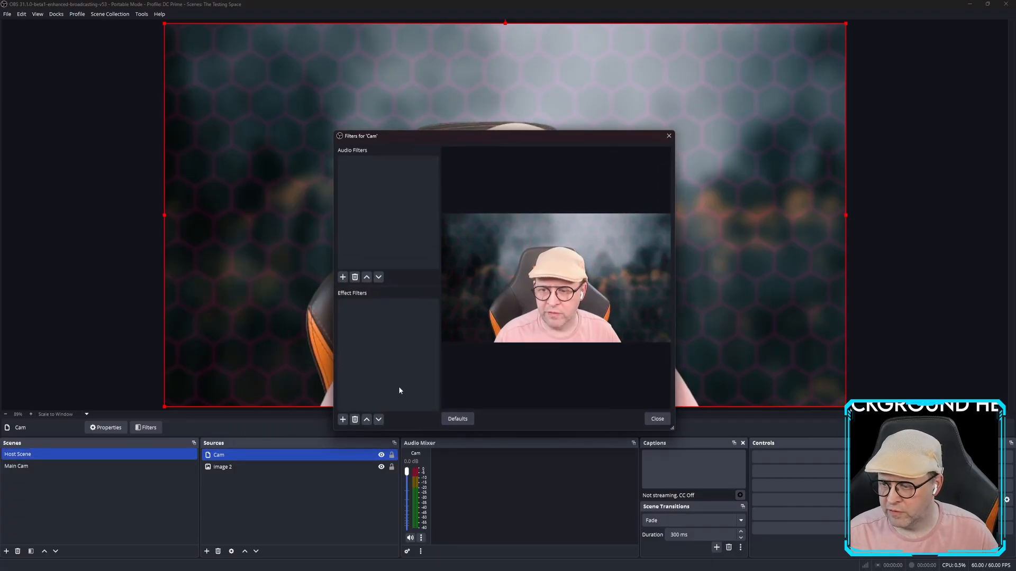
left_click(343, 419)
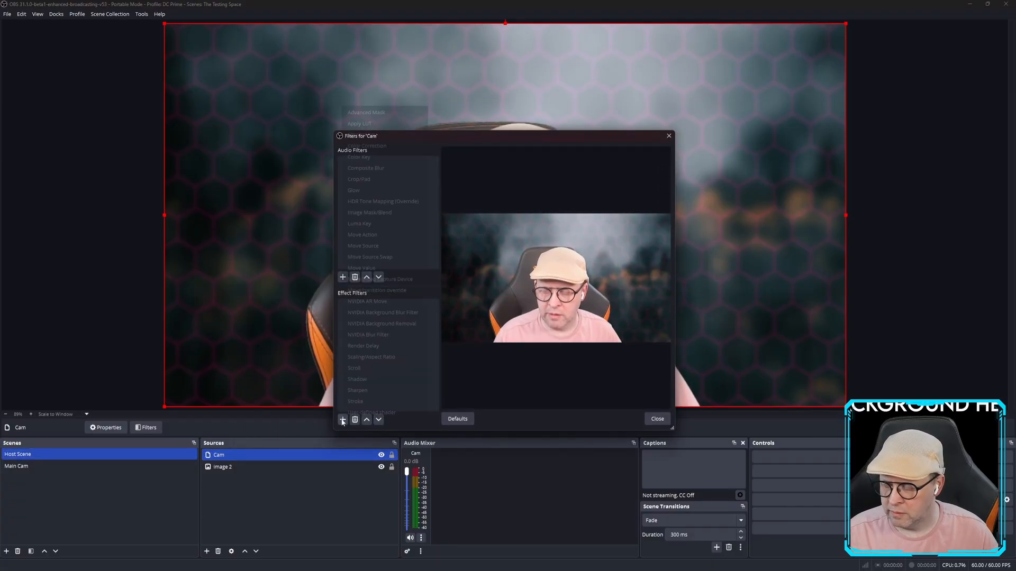
left_click(369, 115)
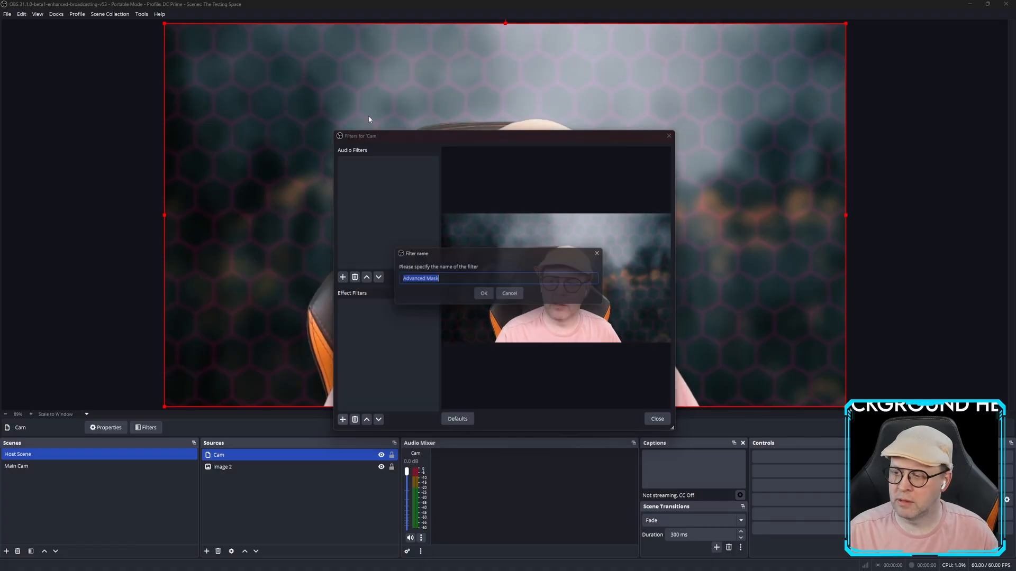
left_click(484, 297)
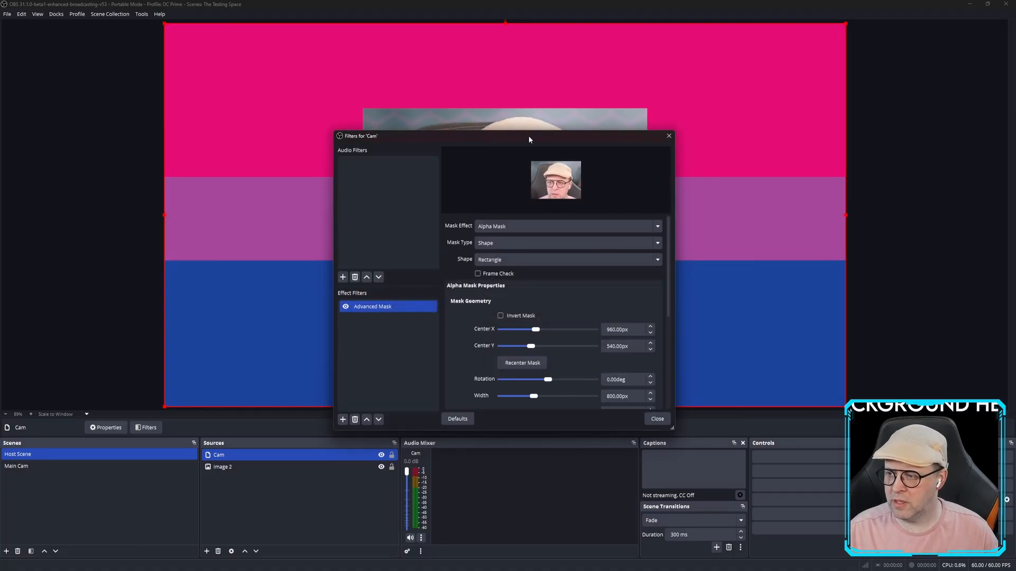
Move the Cam mask's centre to 996px X and 587px Y.
left_click_drag(529, 139, 216, 58)
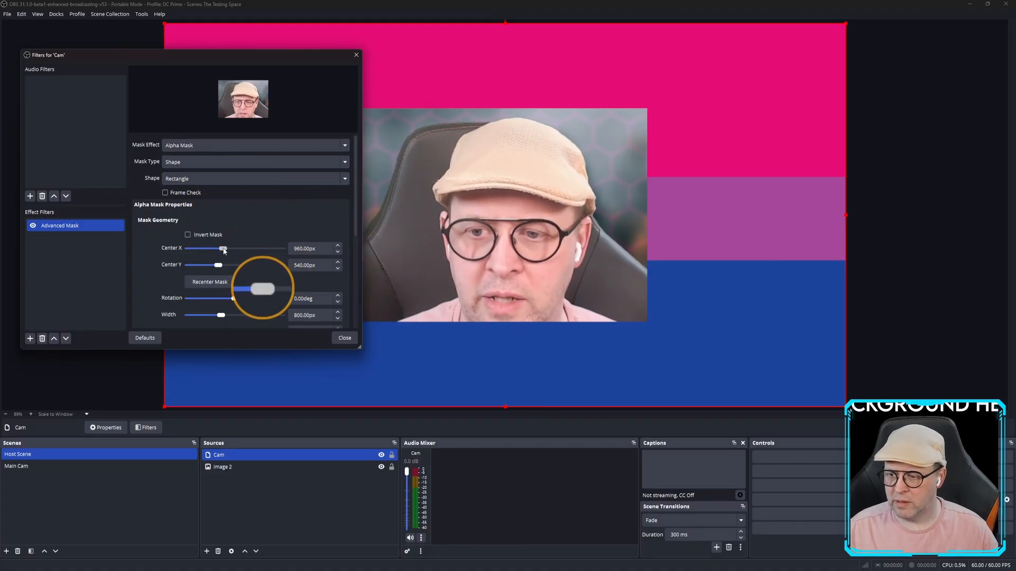
mouse_move(223, 249)
left_mouse_down()
mouse_move(222, 266)
mouse_move(235, 250)
mouse_move(225, 251)
left_mouse_up()
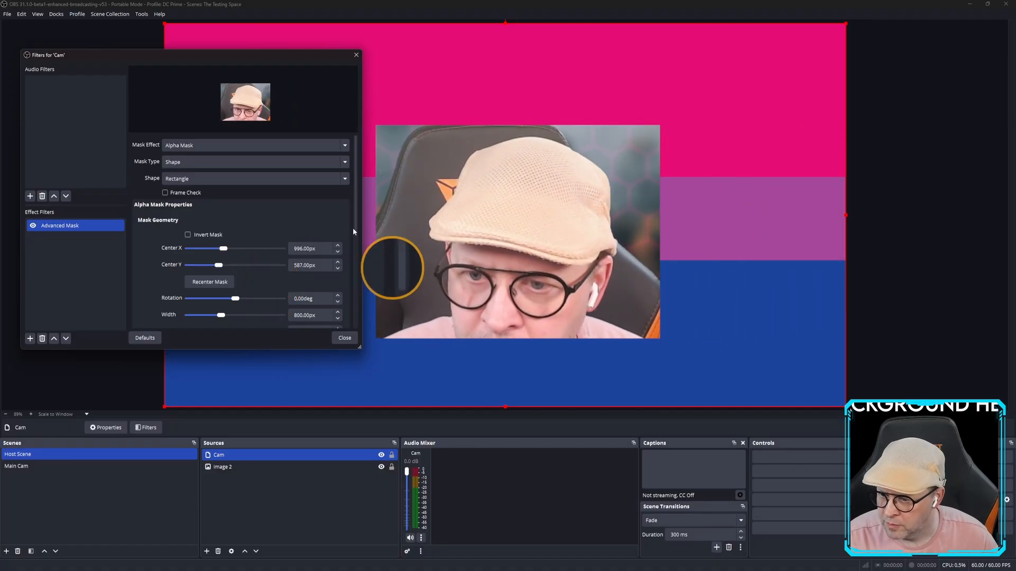
left_click_drag(355, 222, 349, 262)
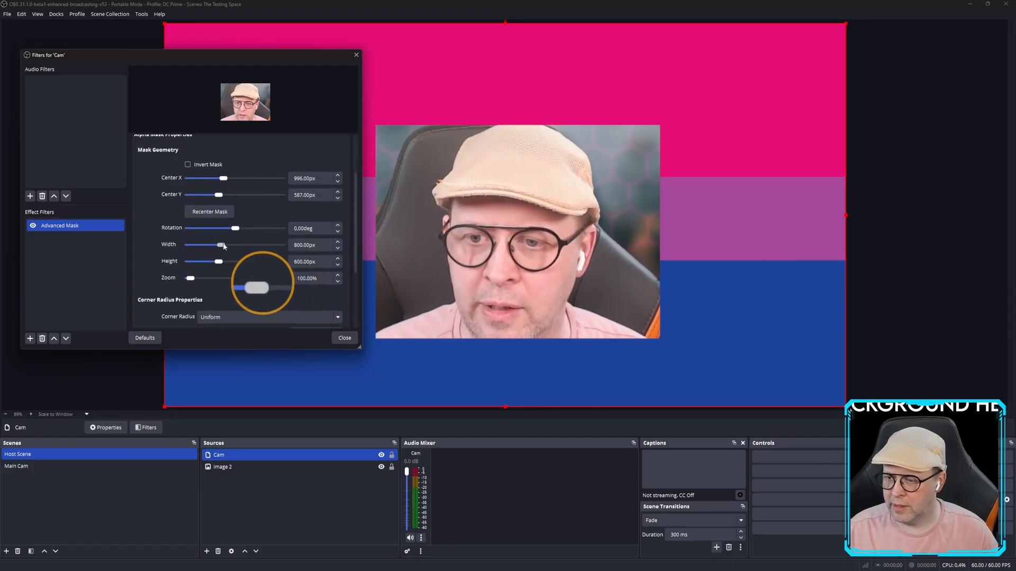
Rotate the Cam mask to -44deg into a diamond, leaving the mask zoom at 100%.
left_click_drag(235, 229, 225, 264)
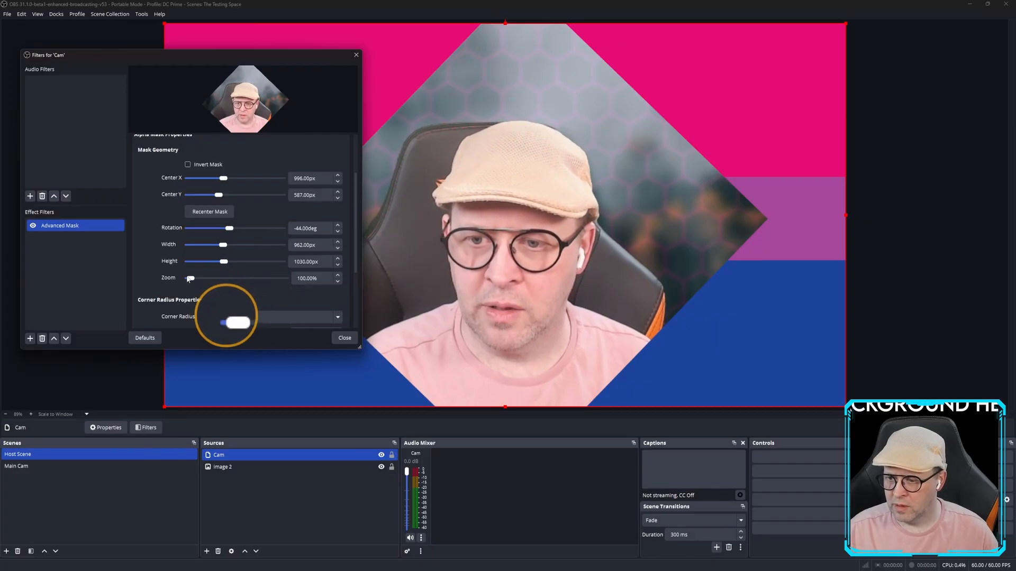
left_click_drag(191, 278, 196, 279)
left_click_drag(196, 278, 192, 279)
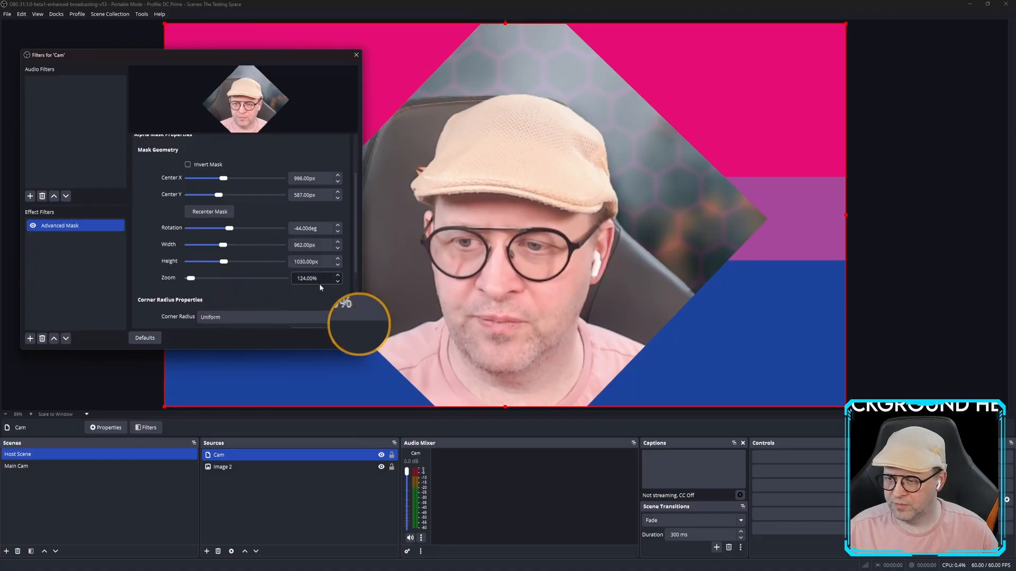
left_click(338, 282)
left_click(339, 282)
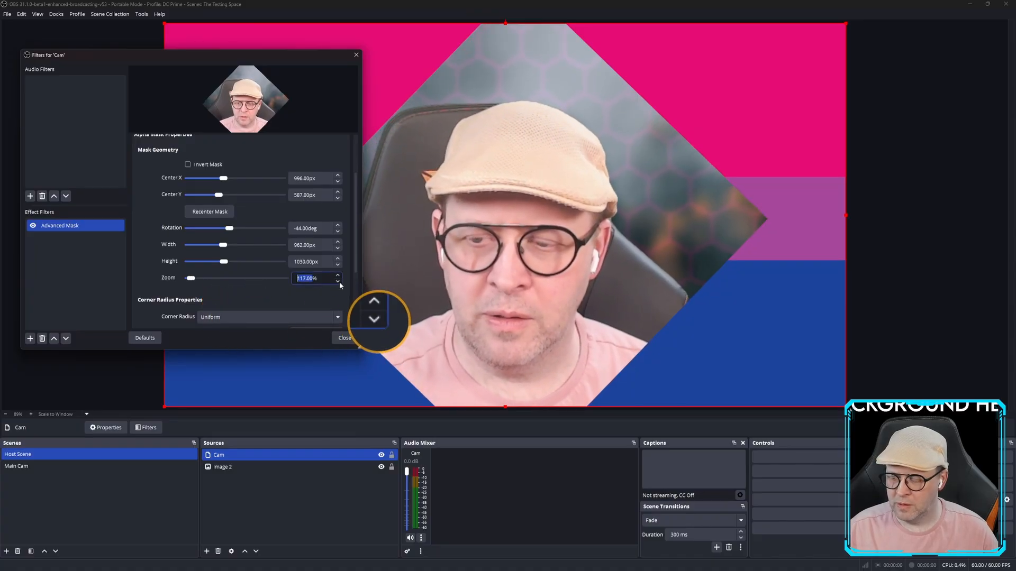
left_click(338, 281)
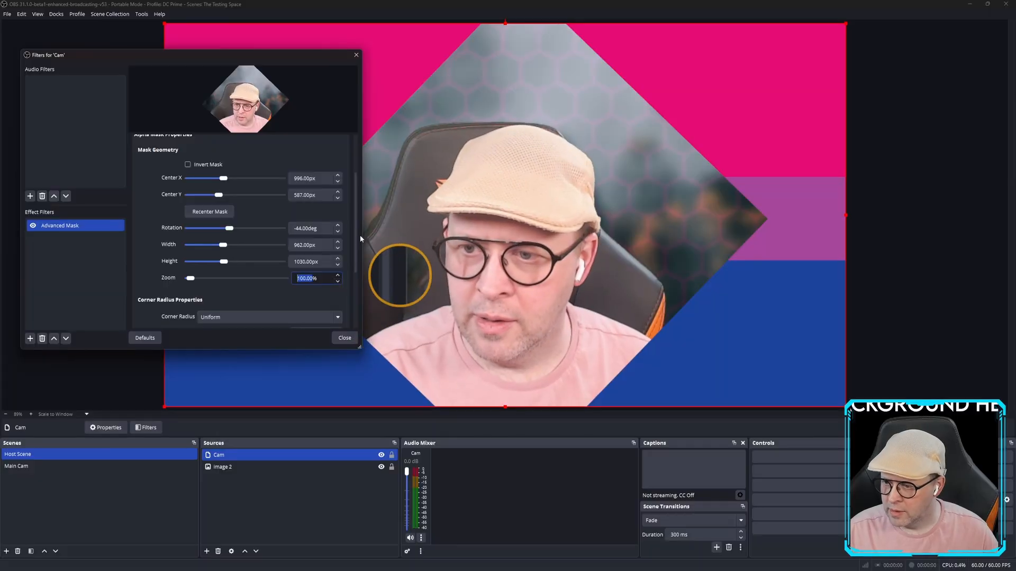
Round the diamond's corners to 63px and move the Filters window to the bottom-right.
left_click_drag(357, 231, 351, 288)
left_click_drag(204, 236, 207, 231)
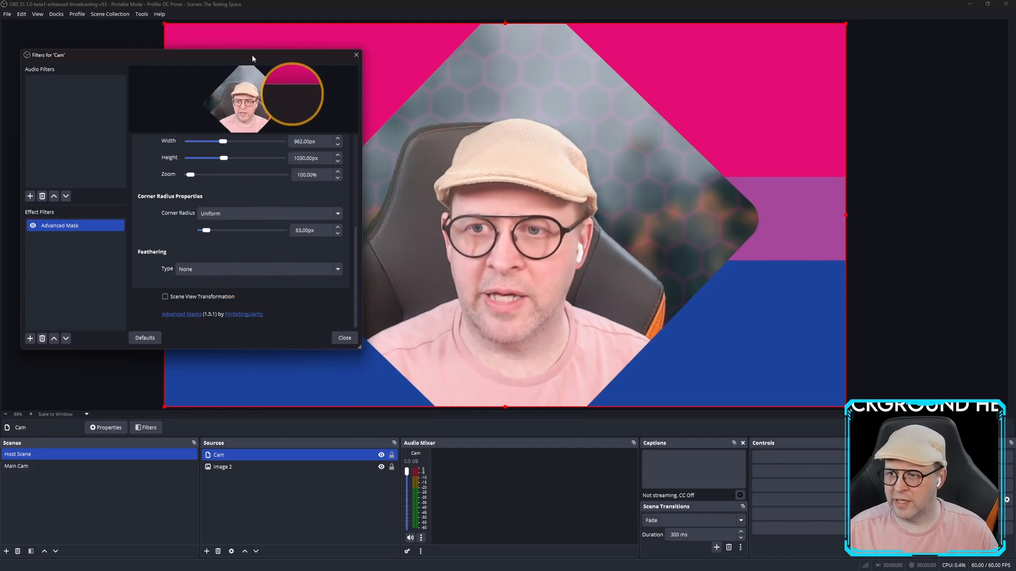
left_click_drag(253, 52, 905, 320)
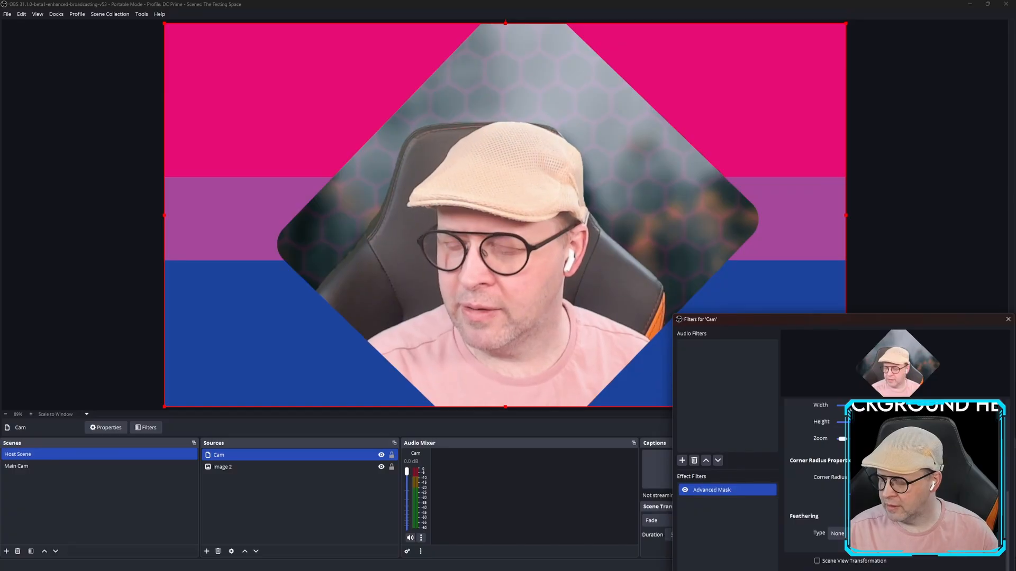
Remove the diamond's corner rounding and set the mask rotation to 0.00deg.
mouse_move(869, 477)
left_mouse_down()
mouse_move(889, 477)
mouse_move(868, 477)
left_mouse_up()
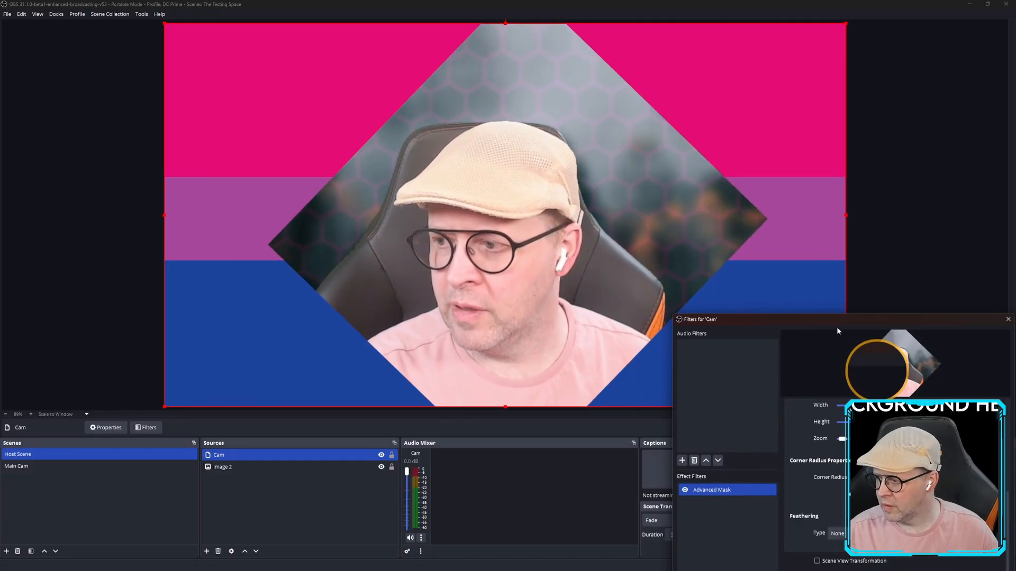
left_click_drag(830, 321, 123, 112)
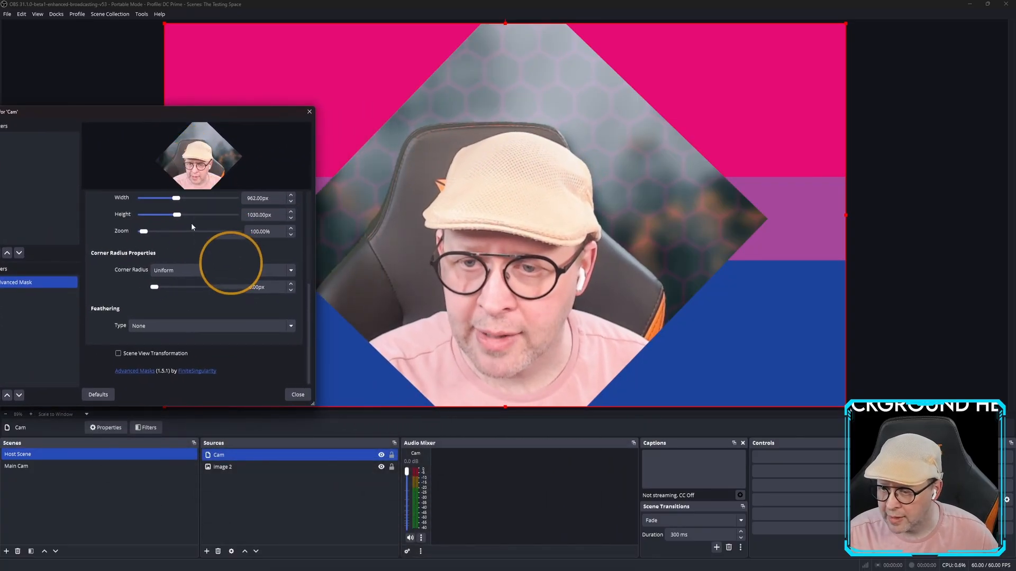
scroll(191, 223, "up", 3)
left_click_drag(182, 229, 189, 229)
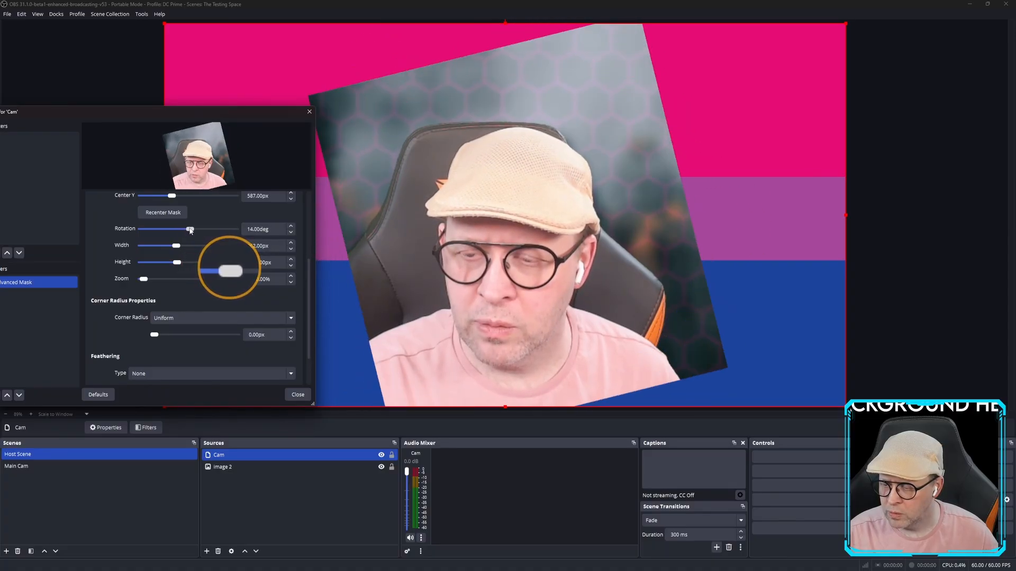
left_click(291, 233)
left_click(291, 233)
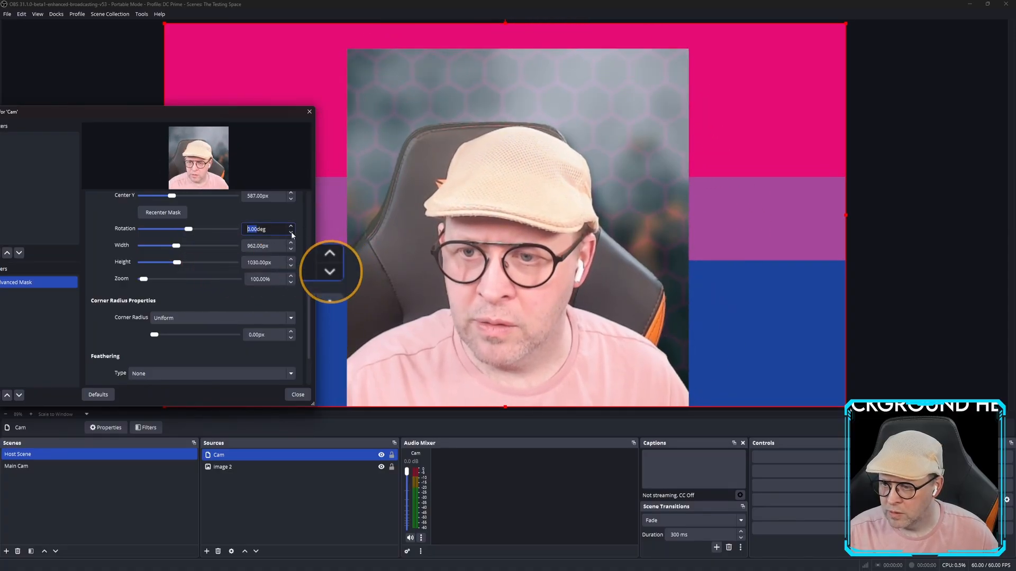
left_click(291, 226)
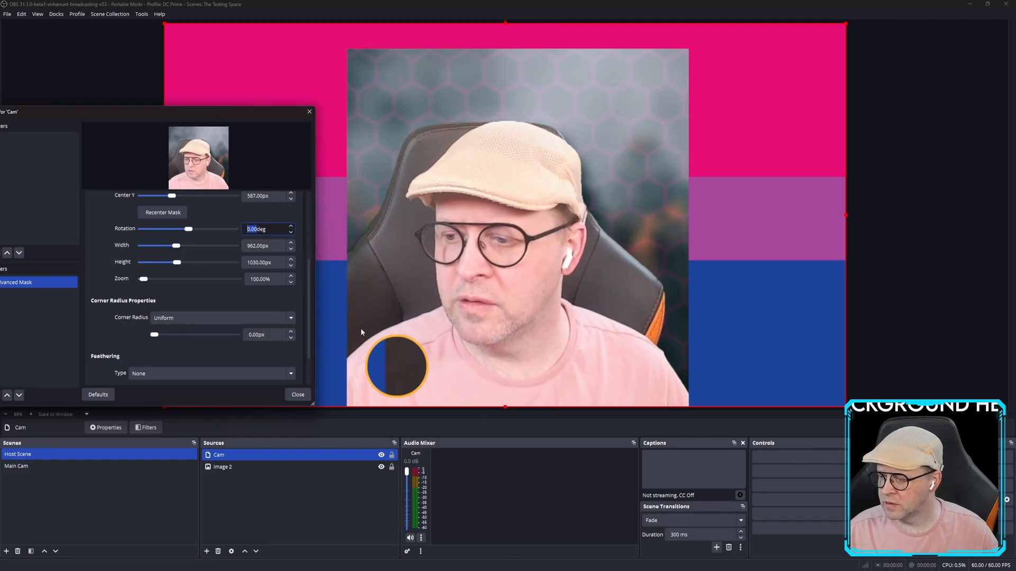
Shorten the mask to 860px high and set Corner Radius to Custom.
left_click(178, 264)
left_click_drag(179, 265, 176, 265)
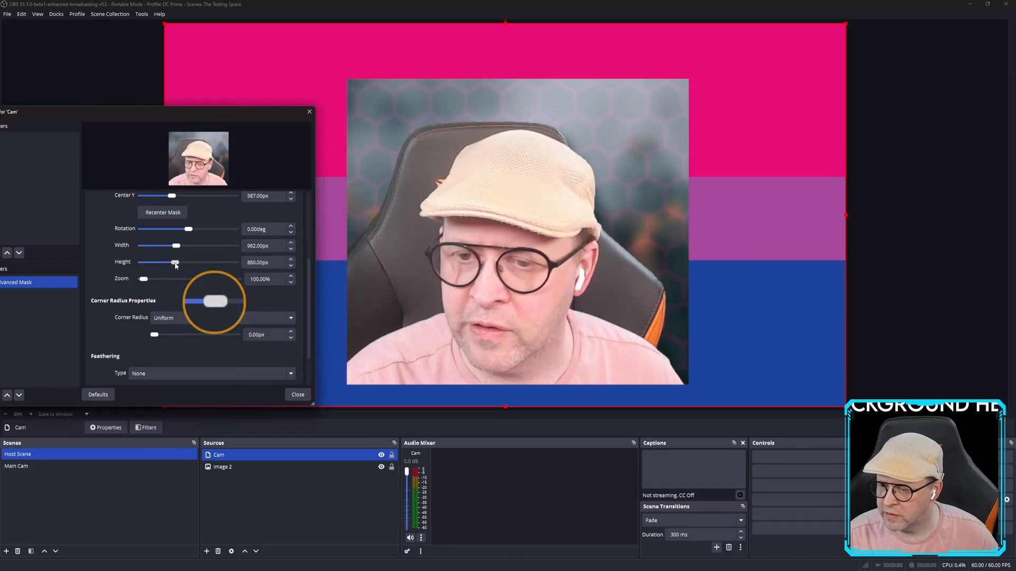
left_click(223, 321)
left_click(189, 338)
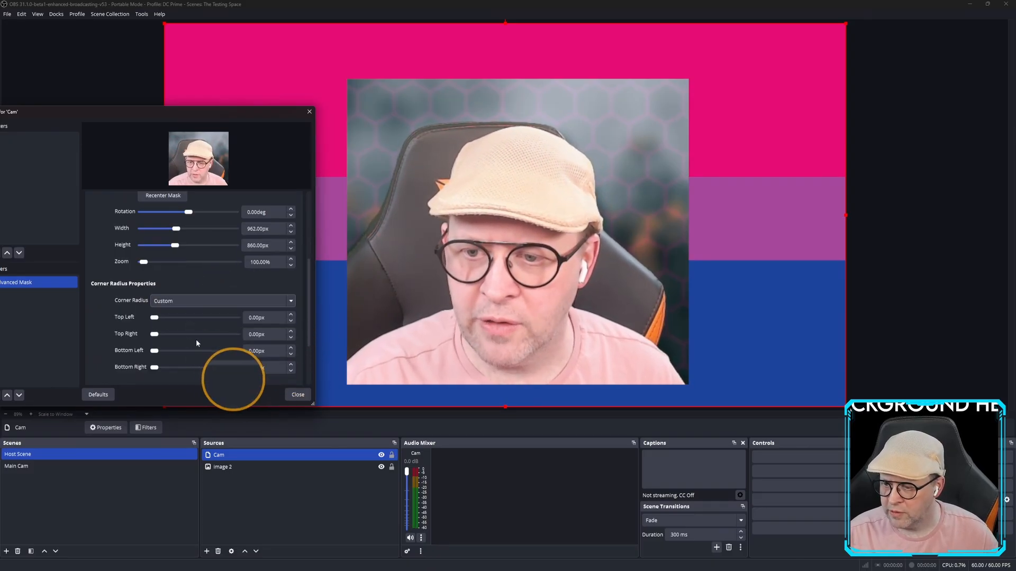
left_click_drag(211, 112, 160, 39)
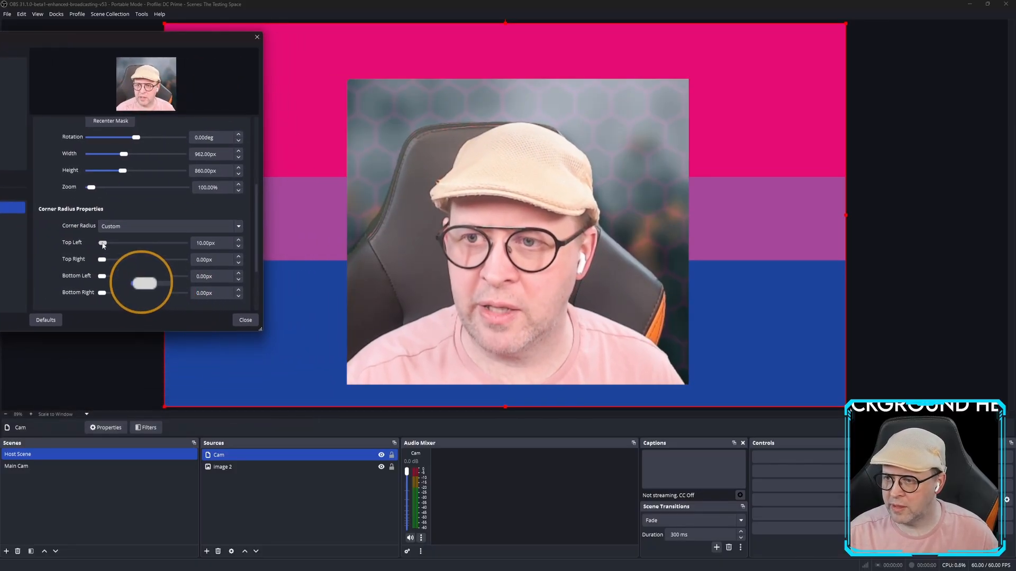
left_click_drag(115, 246, 121, 246)
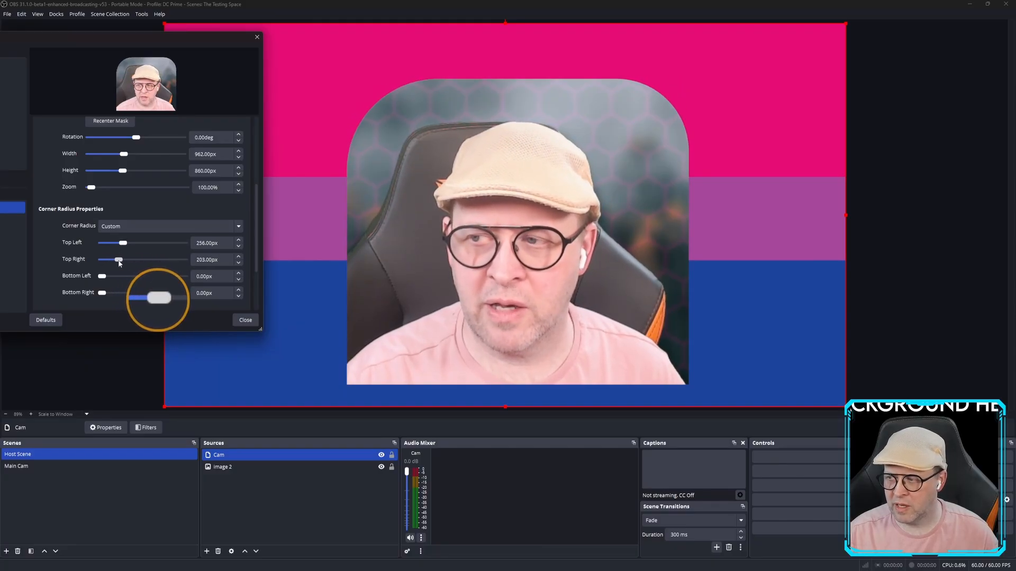
left_click_drag(103, 276, 170, 278)
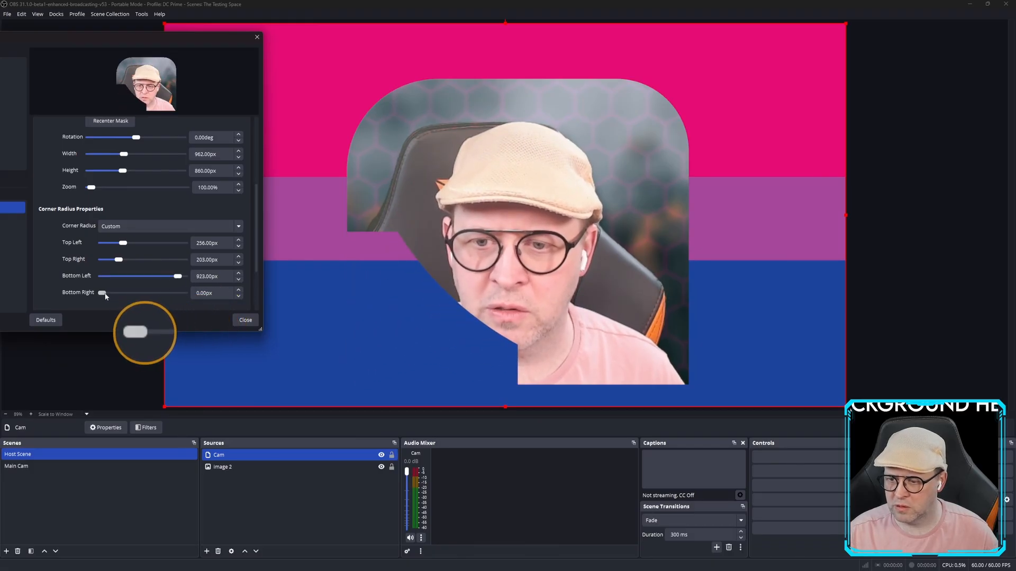
left_click_drag(103, 293, 125, 299)
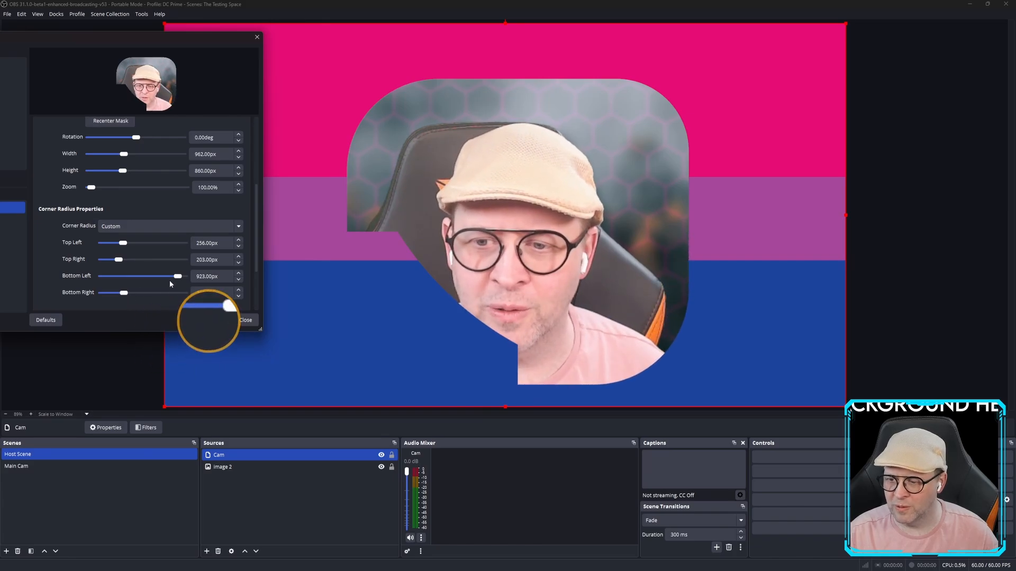
left_click_drag(177, 280, 141, 281)
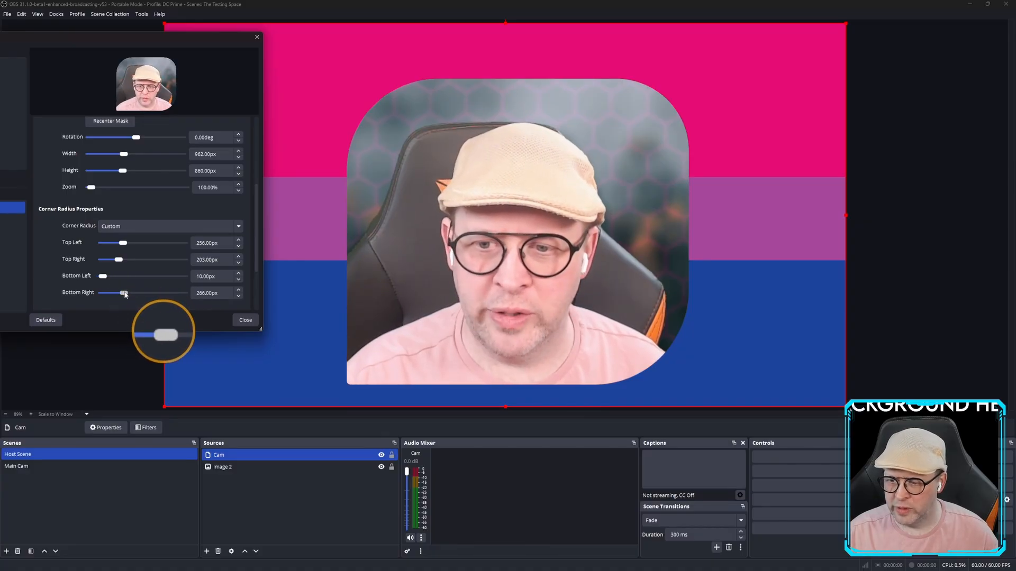
left_click_drag(123, 295, 86, 296)
left_click_drag(119, 260, 75, 243)
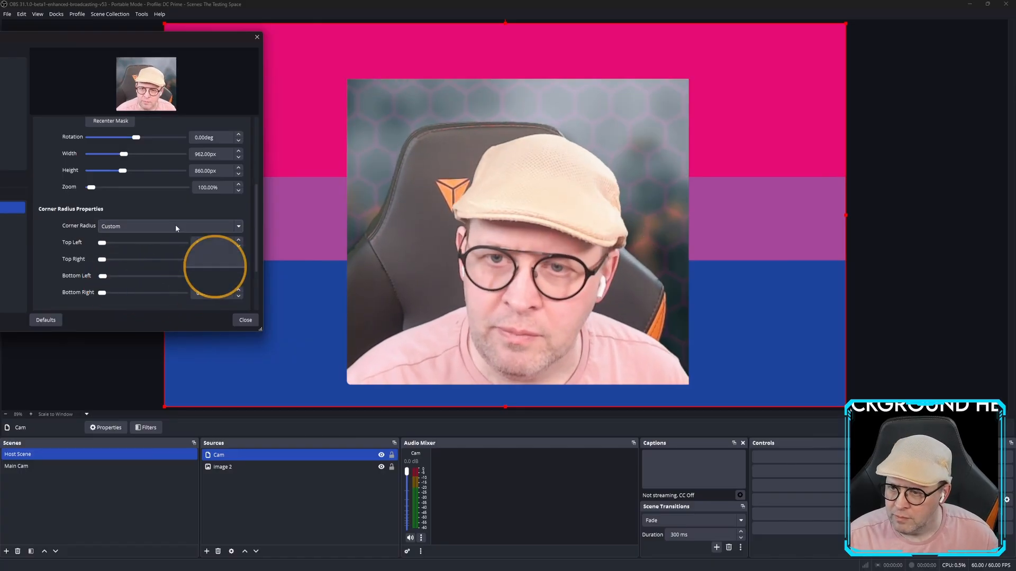
Give the mask's top-left corner a 9px rounding and reposition the Filters window.
left_click(126, 243)
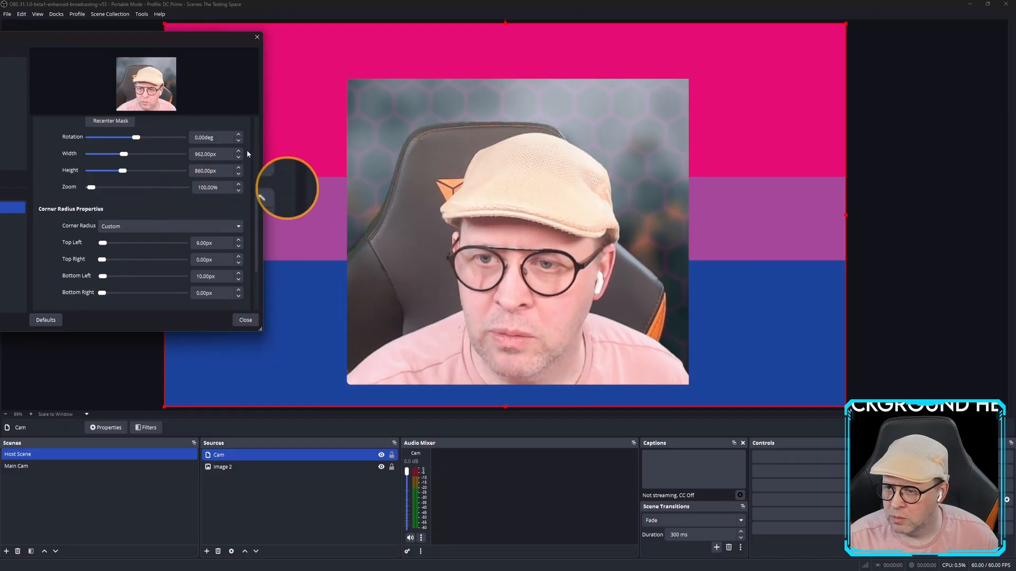
left_click_drag(256, 233, 256, 163)
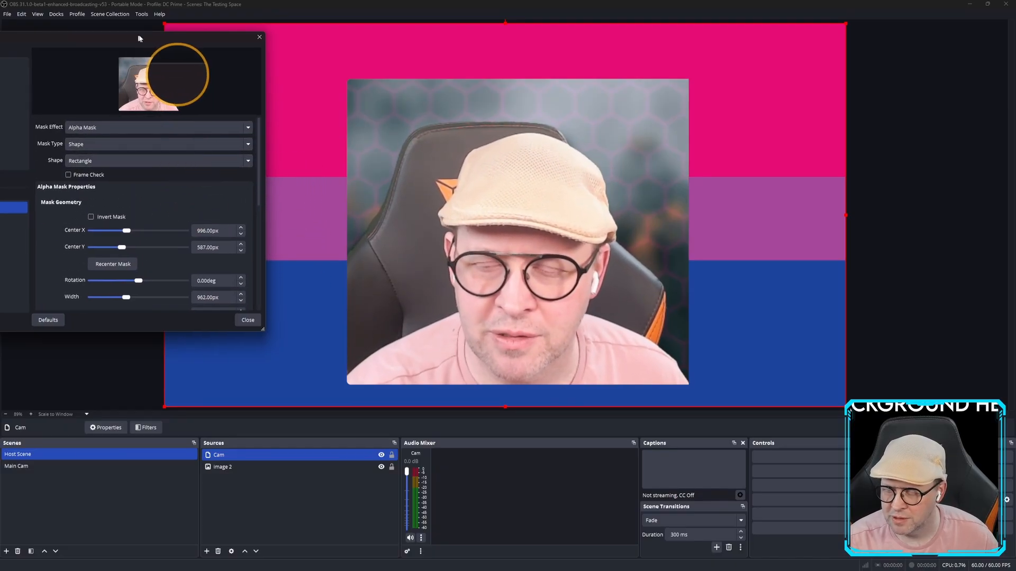
left_click_drag(136, 38, 232, 32)
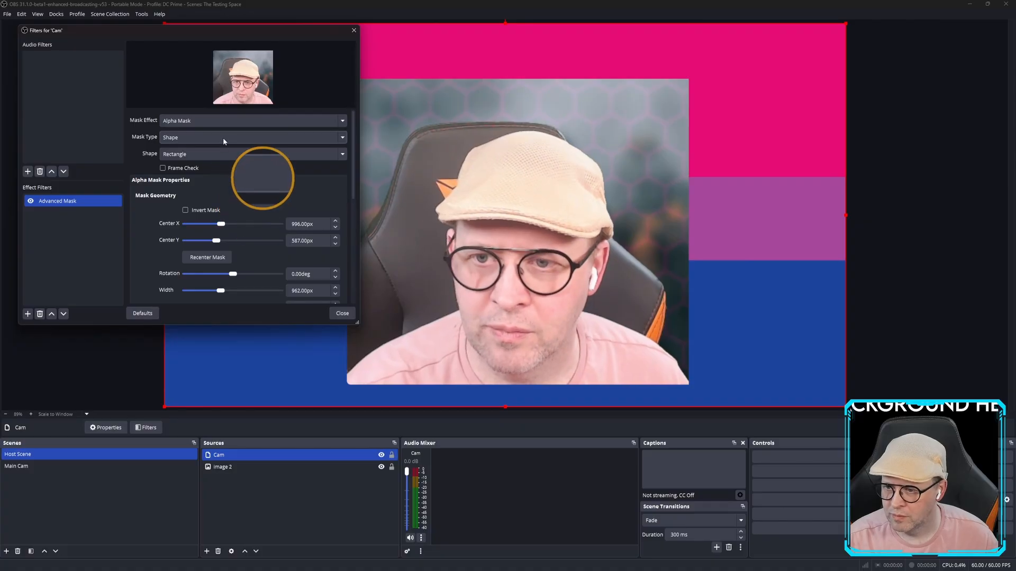
Change the mask shape to Heart and enlarge it to 928px.
left_click(221, 154)
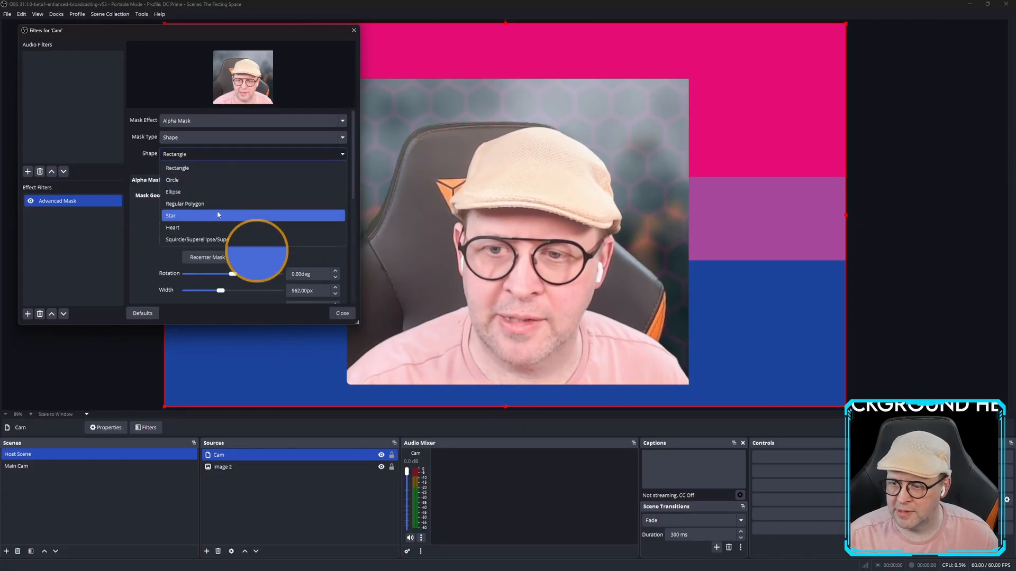
left_click(219, 226)
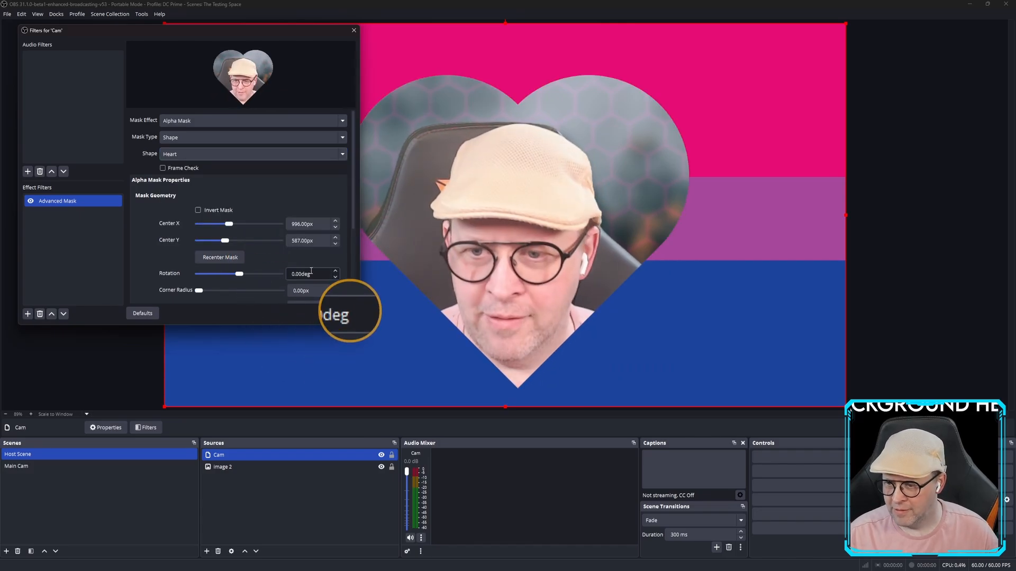
mouse_move(200, 294)
left_mouse_down()
mouse_move(222, 294)
mouse_move(192, 294)
left_mouse_up()
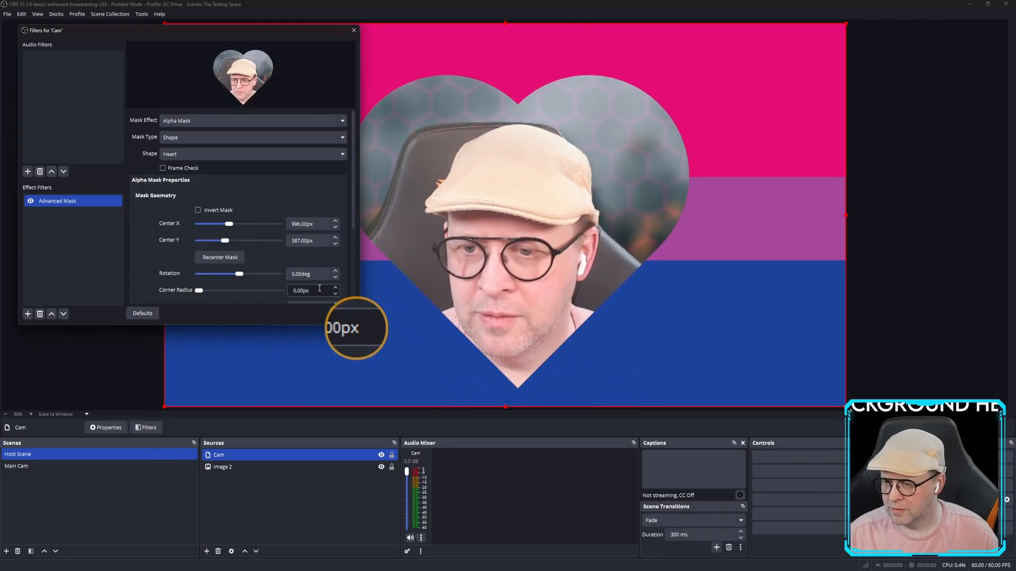
left_click_drag(351, 207, 348, 265)
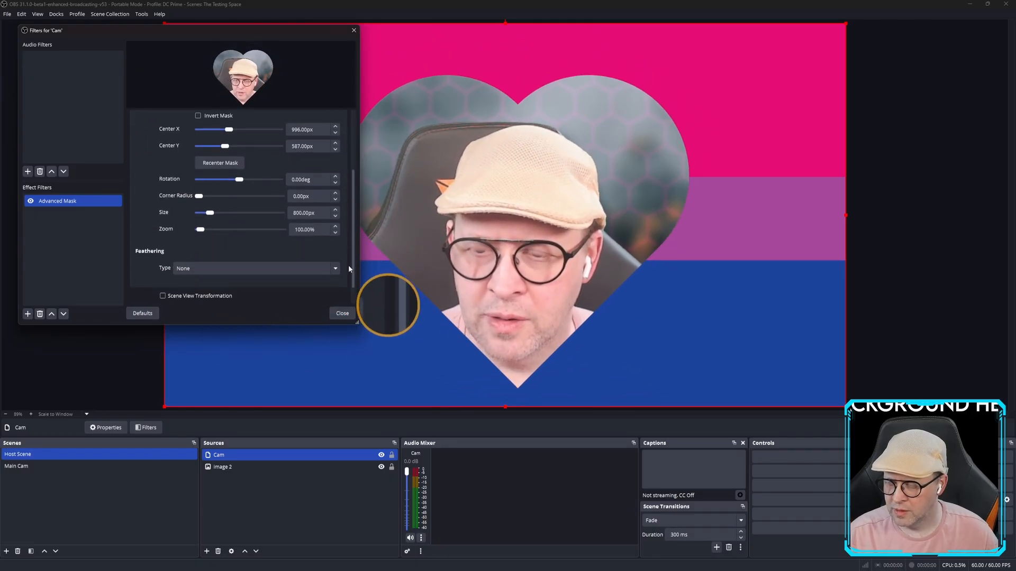
mouse_move(211, 207)
left_mouse_down()
mouse_move(201, 212)
mouse_move(212, 211)
left_mouse_up()
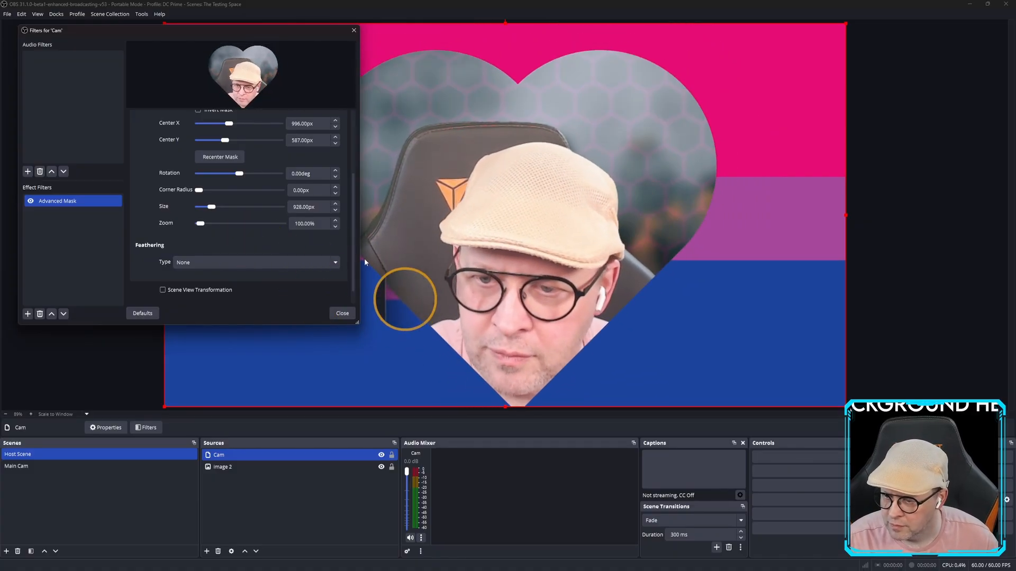
Feather the heart mask's edges with Middle feathering at 54px.
left_click(247, 263)
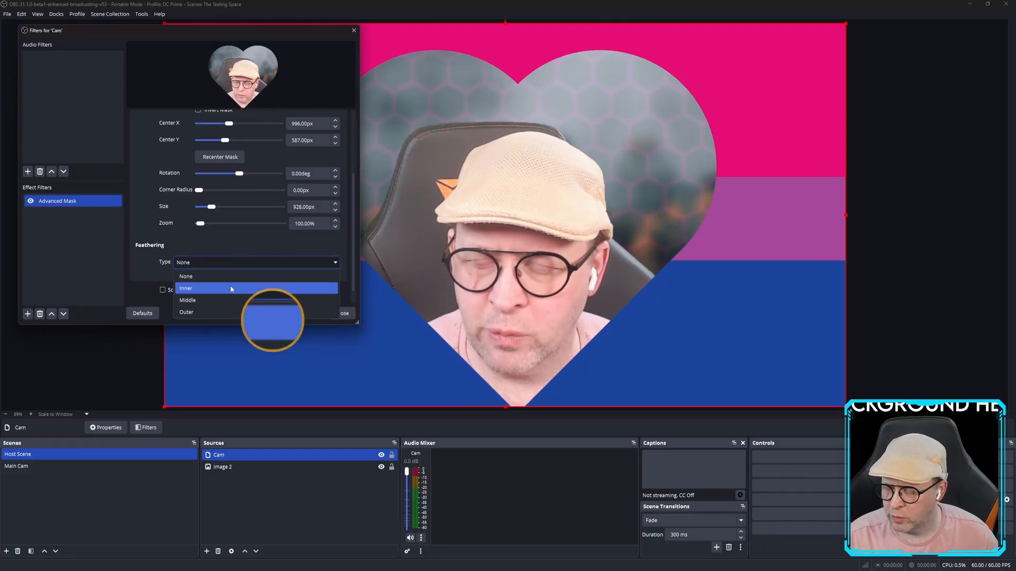
left_click(230, 289)
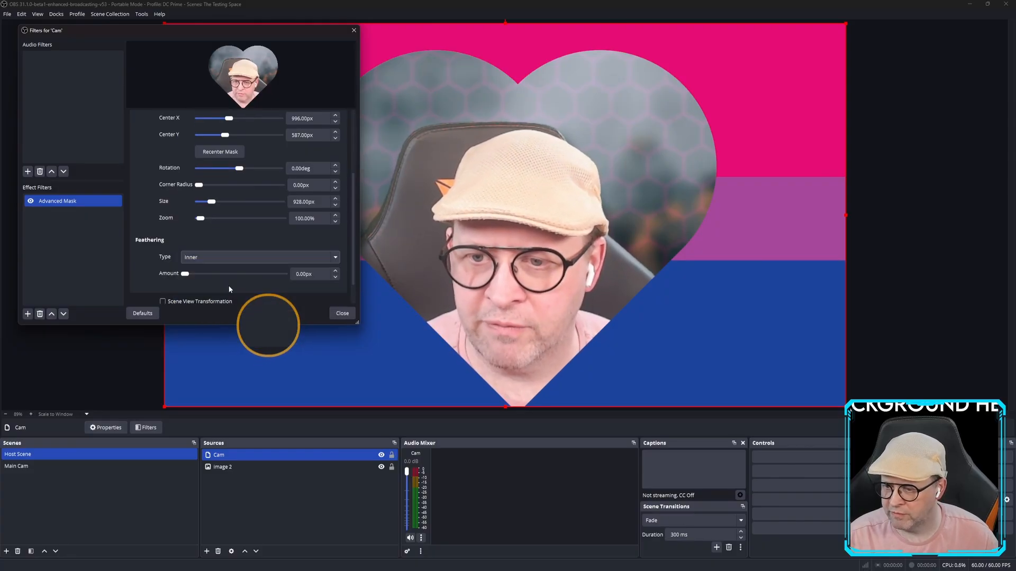
left_click_drag(185, 275, 196, 276)
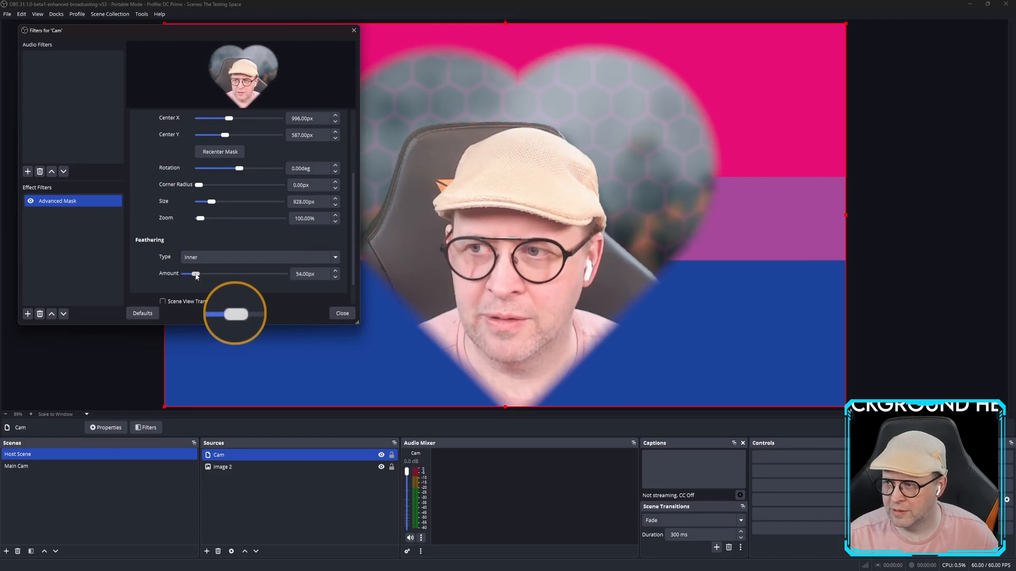
left_click(233, 258)
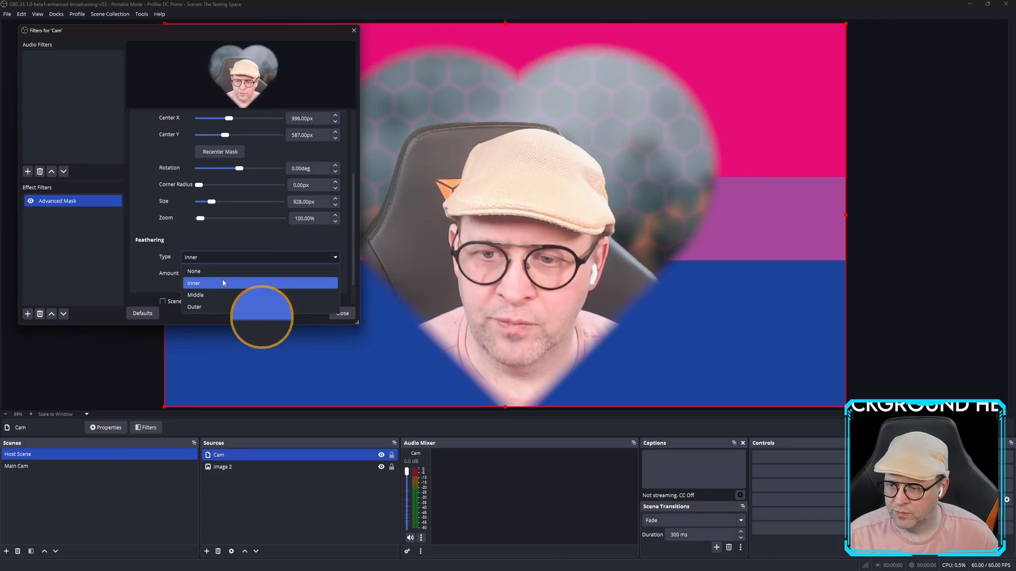
left_click(227, 306)
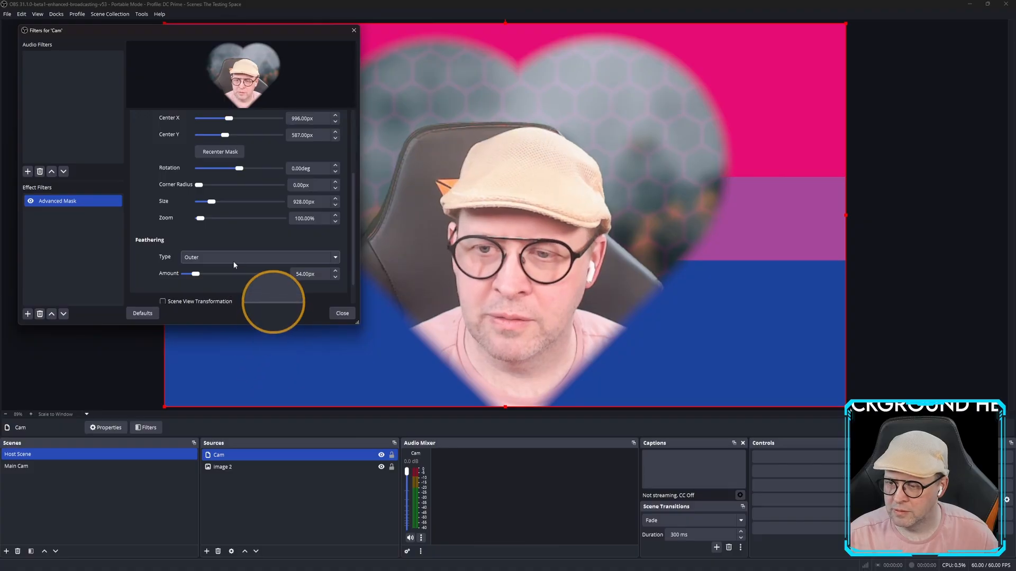
left_click(227, 258)
left_click(226, 295)
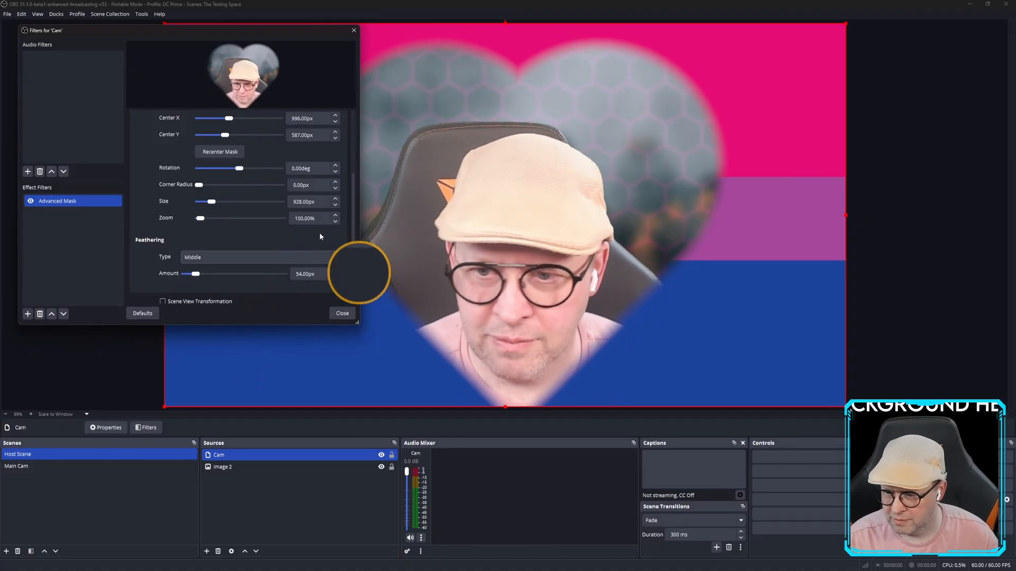
left_click_drag(350, 233, 350, 157)
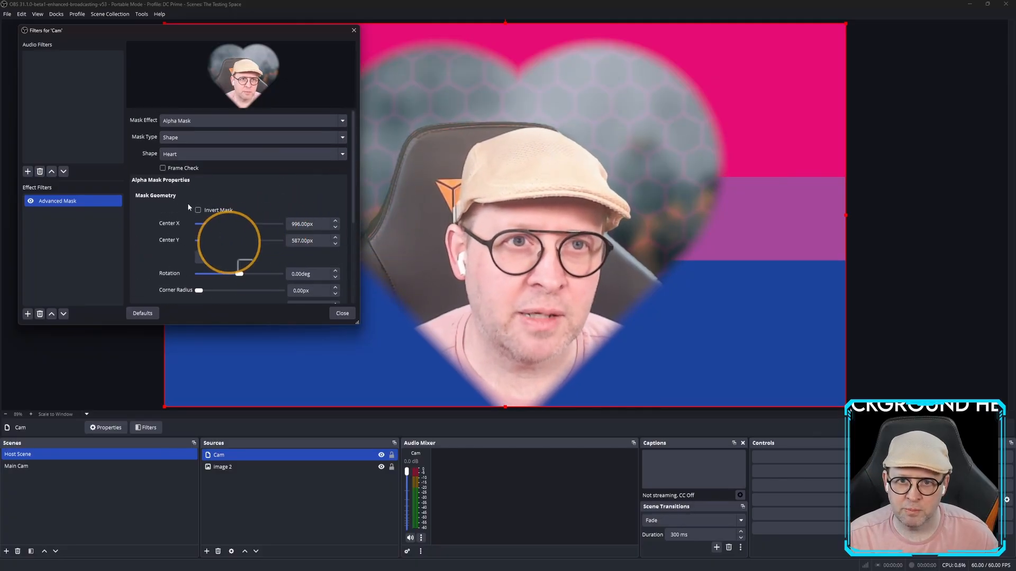
Toggle the heart mask off and back on to compare, then bring up the Effect Filters context menu.
left_click(30, 201)
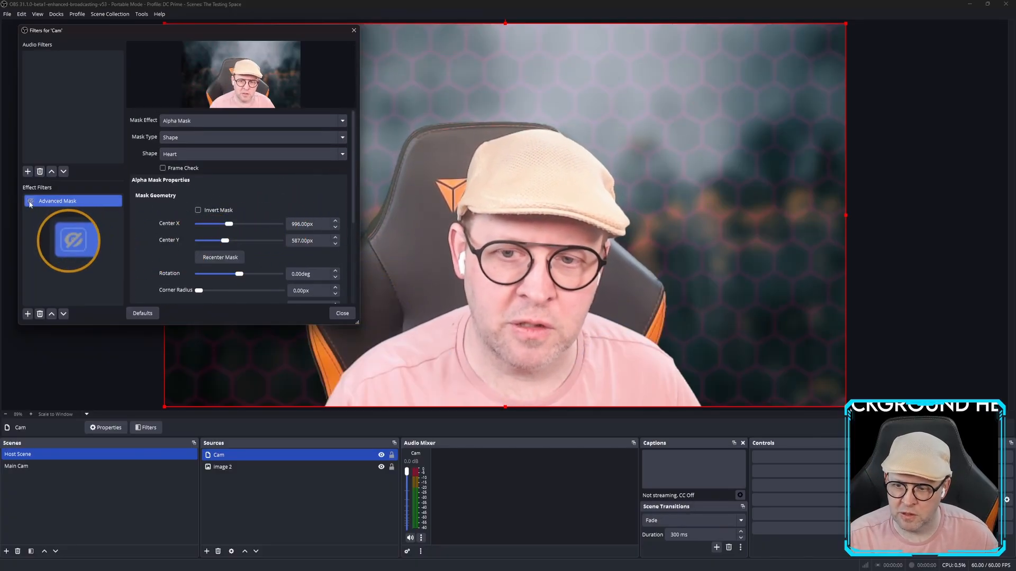
left_click(30, 201)
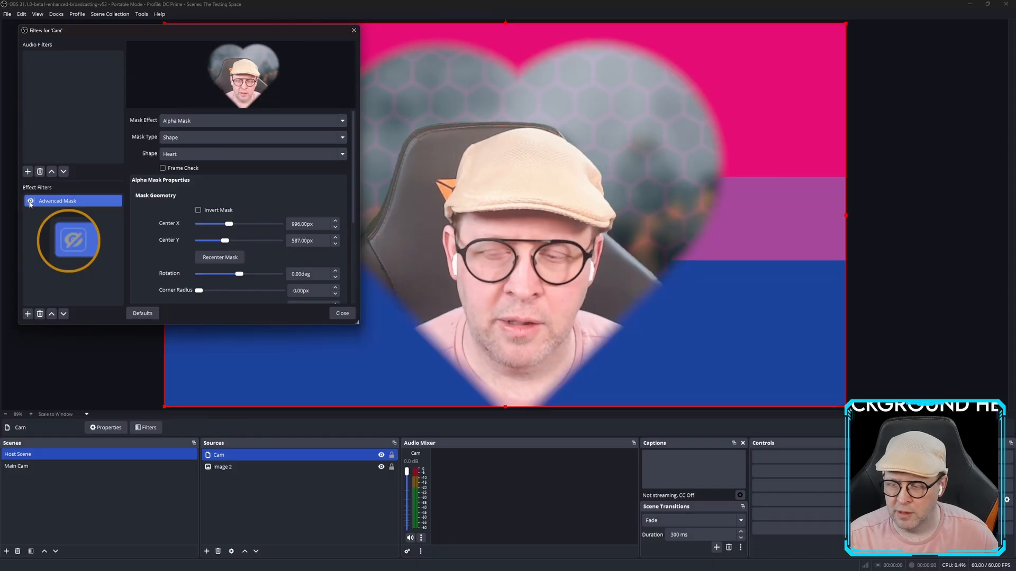
right_click(50, 221)
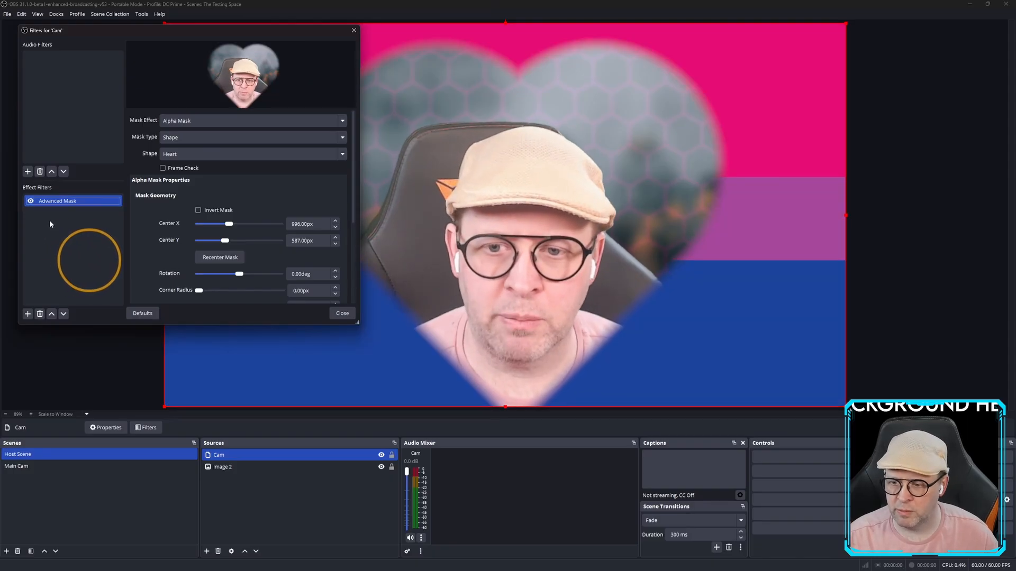
Add a second Advanced Mask filter to Cam, named 'Advanced Mask 2'.
mouse_move(71, 228)
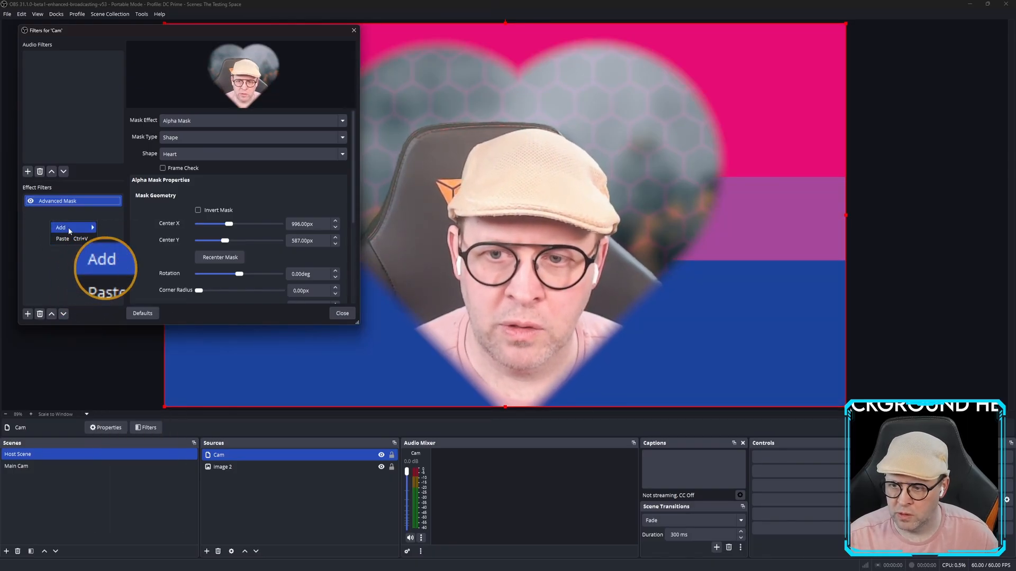
left_click(126, 227)
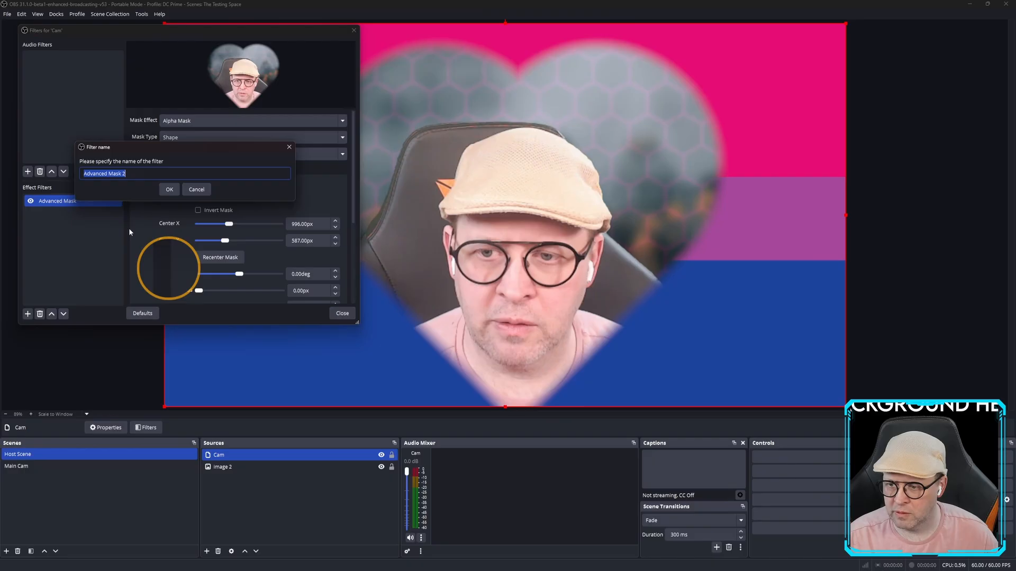
left_click(168, 189)
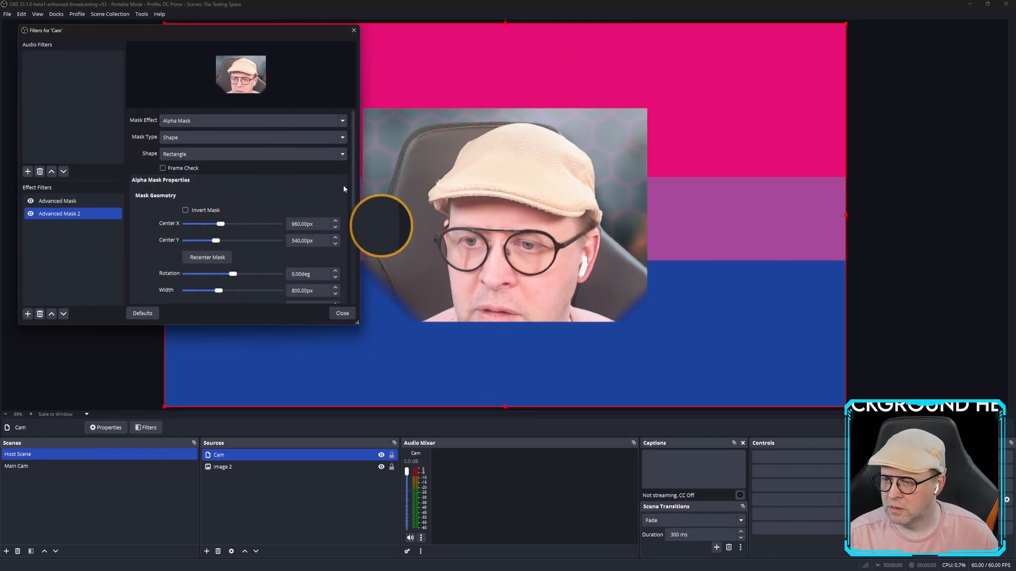
Size the new rectangle mask to 894px by 791px, toggling each mask to compare.
left_click_drag(352, 178, 348, 207)
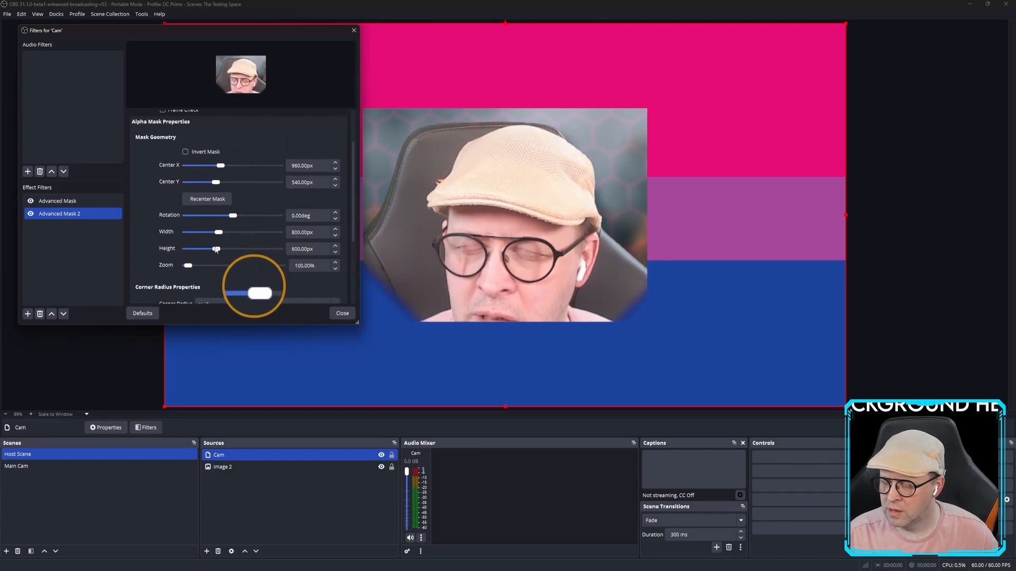
left_click_drag(216, 249, 224, 235)
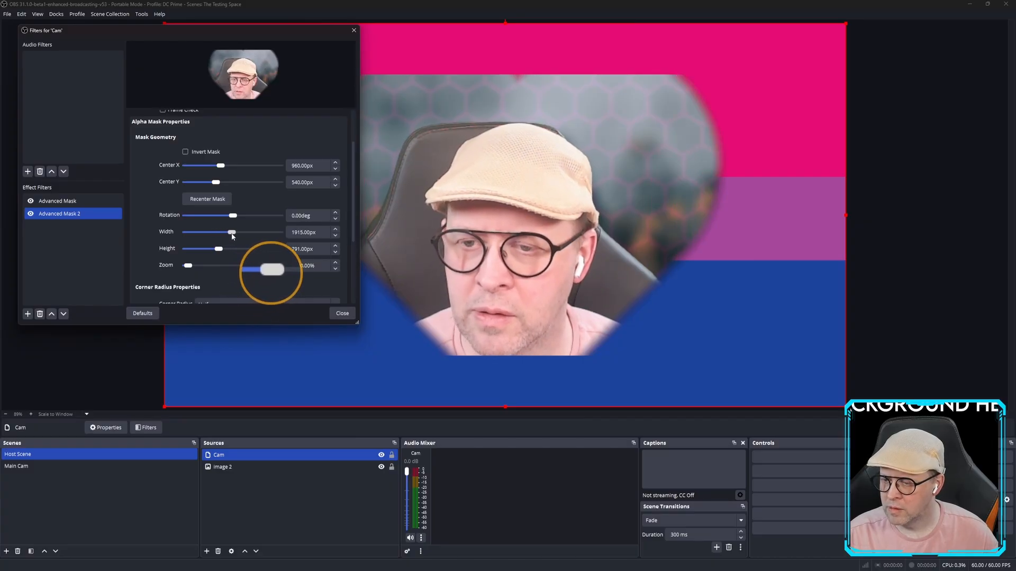
left_click(31, 202)
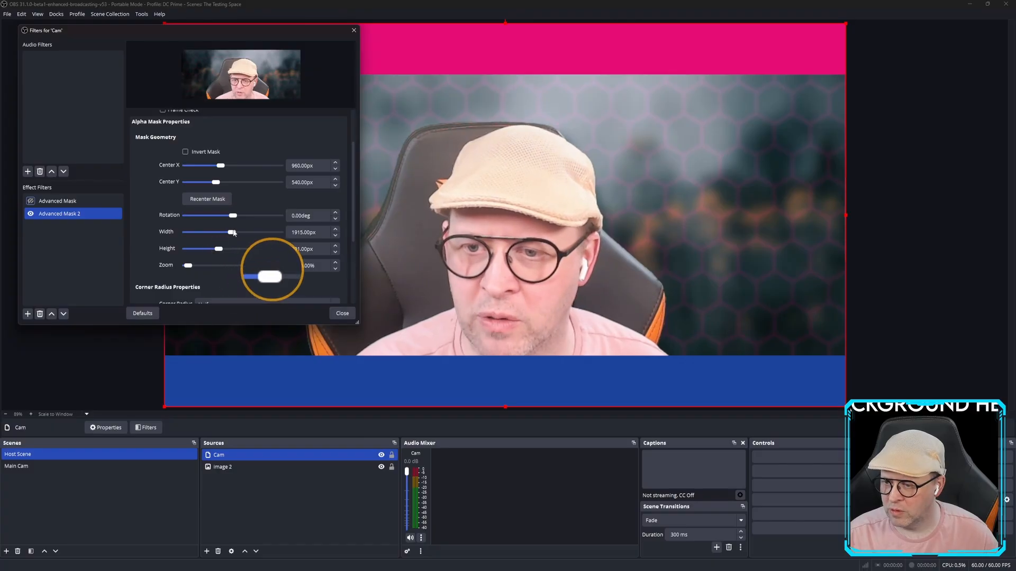
left_click_drag(232, 234, 220, 233)
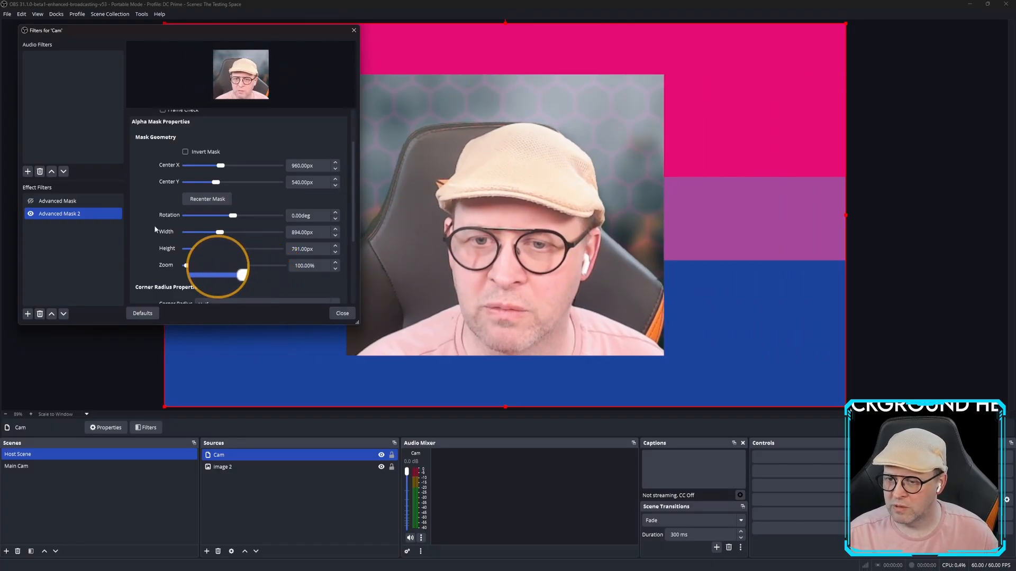
left_click(30, 214)
left_click(31, 202)
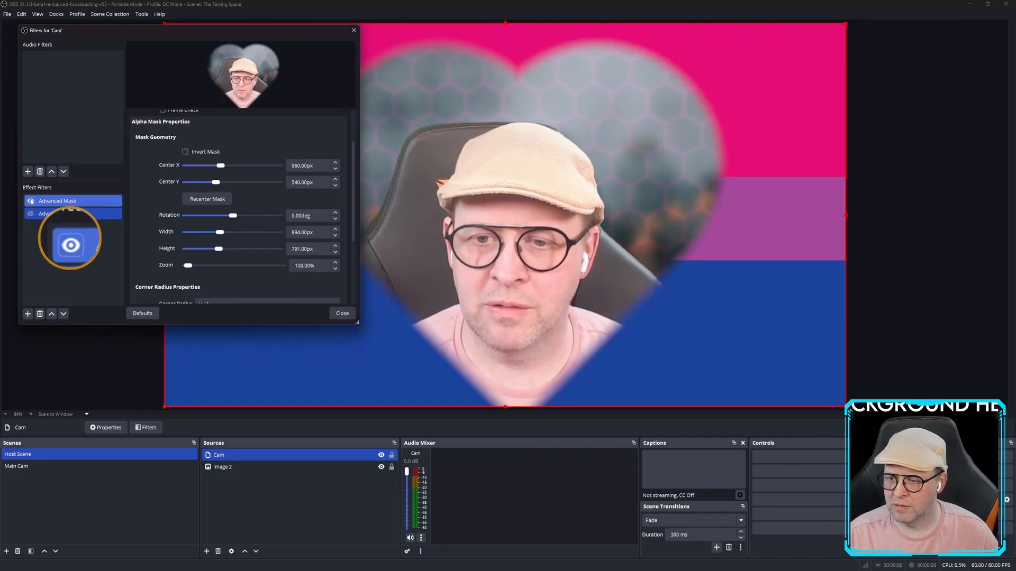
Disable the heart mask, enable Advanced Mask 2, and close the Cam Filters window.
left_click(30, 201)
left_click(31, 214)
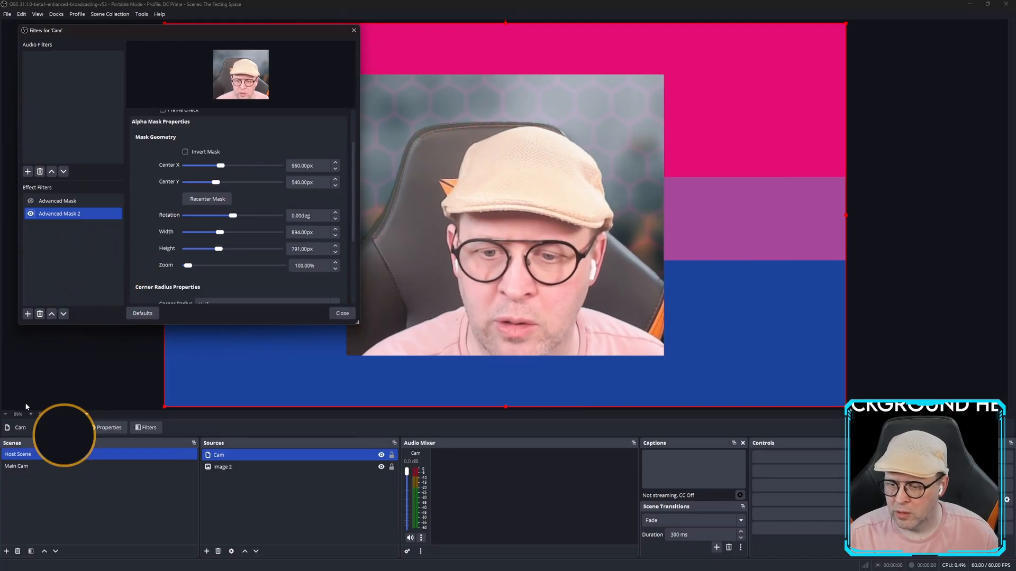
left_click(25, 466)
left_click(342, 313)
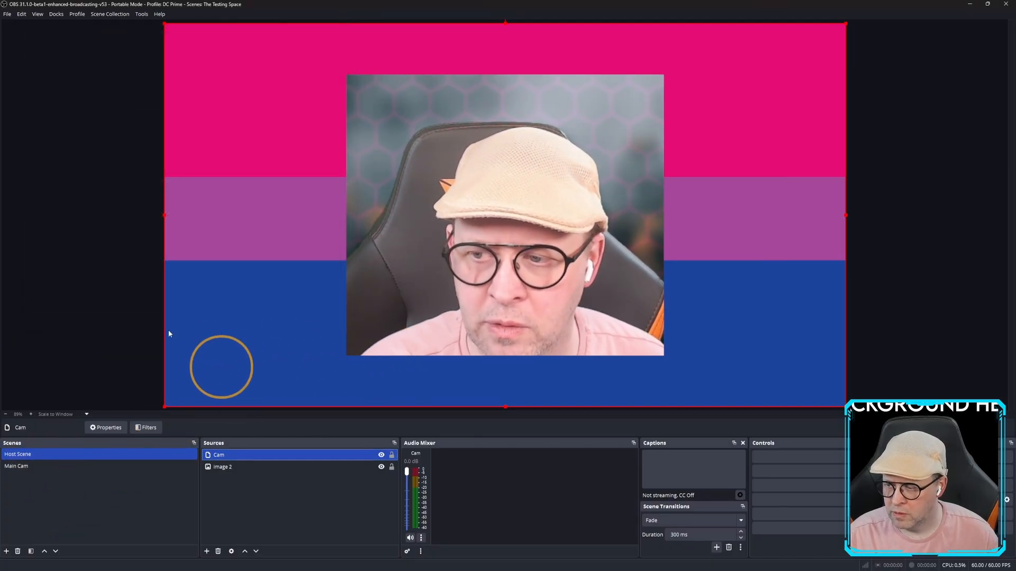
left_click(24, 467)
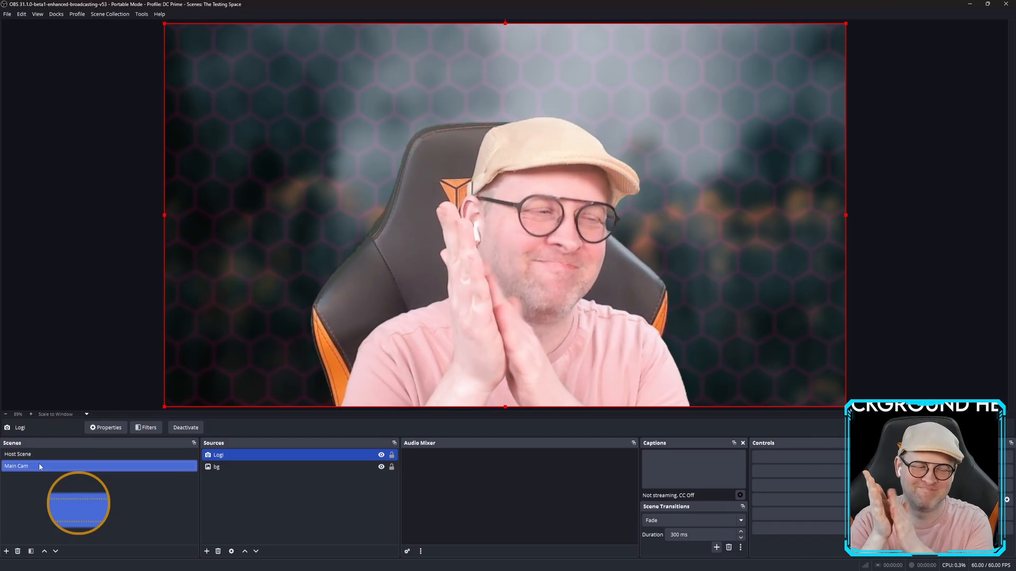
left_click(41, 455)
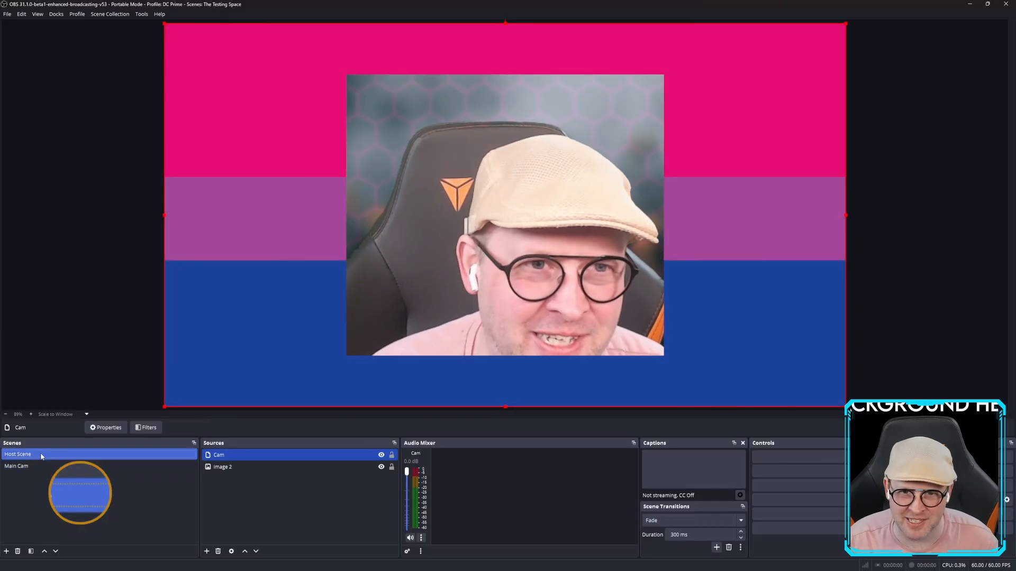
left_click(188, 466)
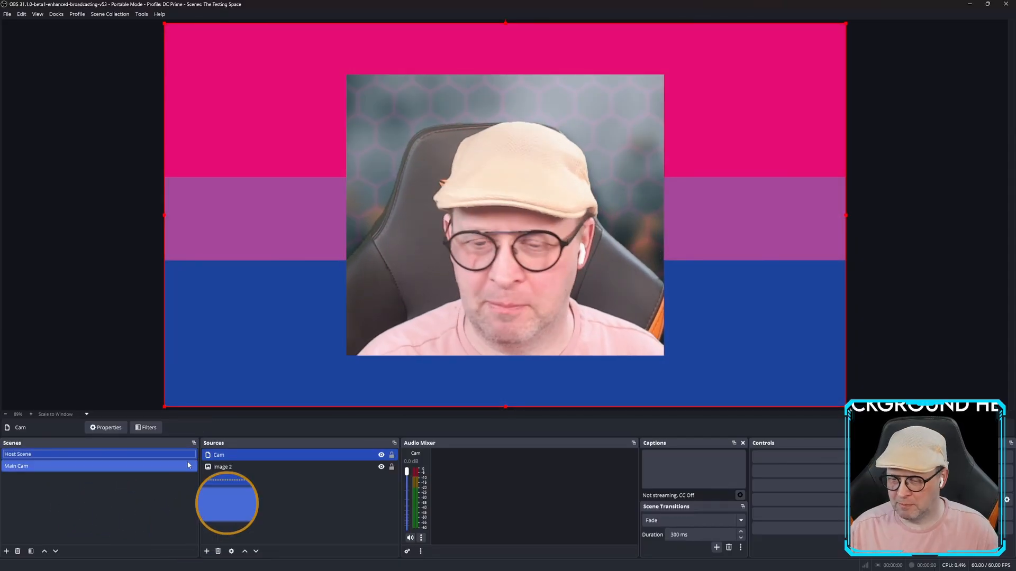
left_click(144, 455)
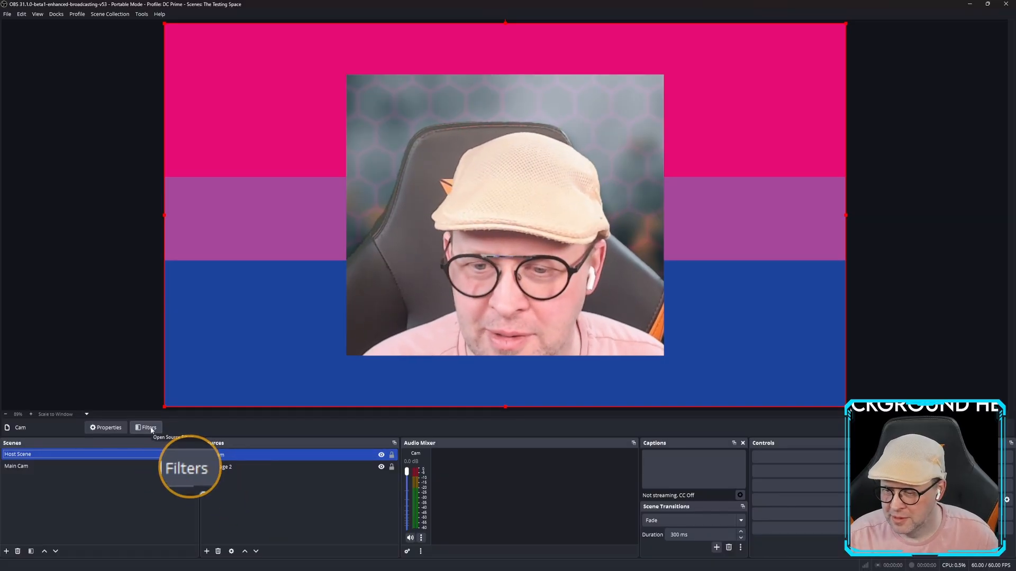
Remove the Advanced Mask 2 filter from Cam.
right_click(221, 454)
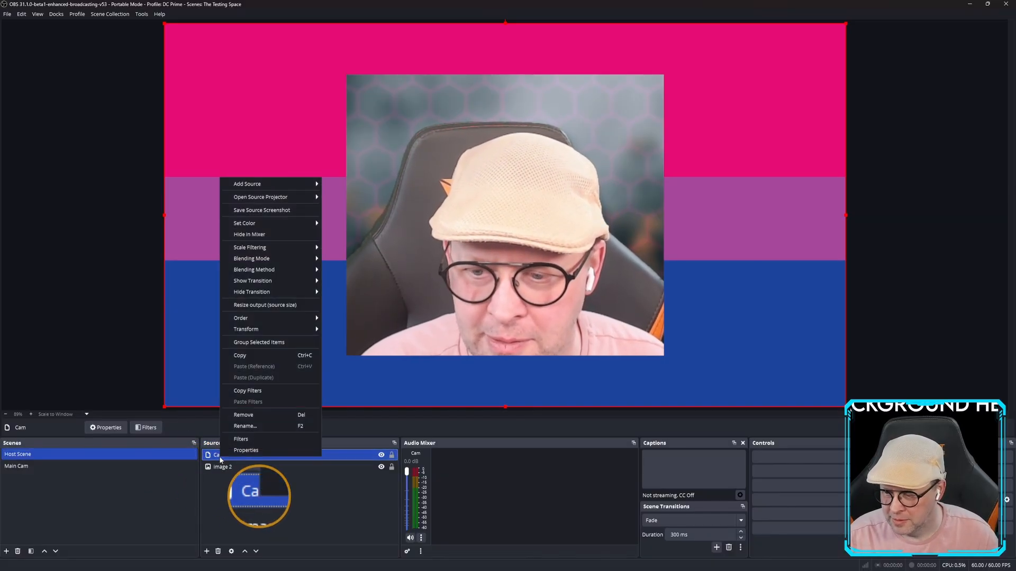
left_click(255, 440)
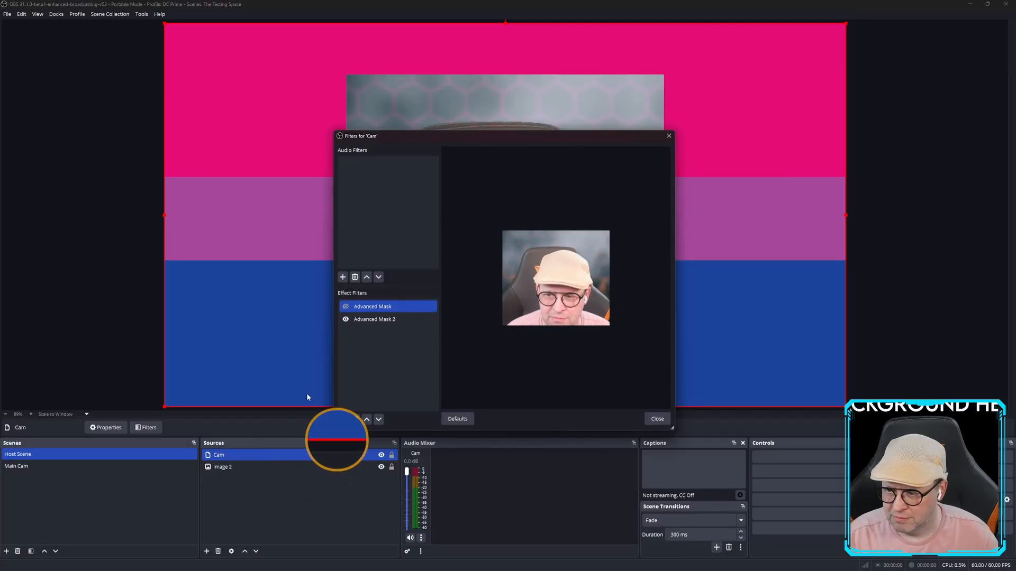
left_click(374, 320)
right_click(373, 321)
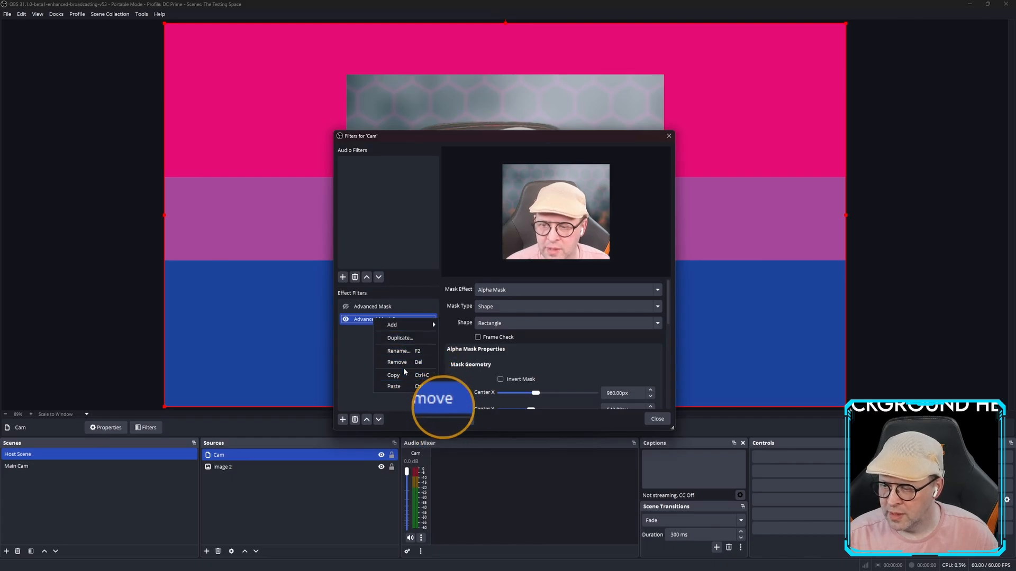
left_click(398, 362)
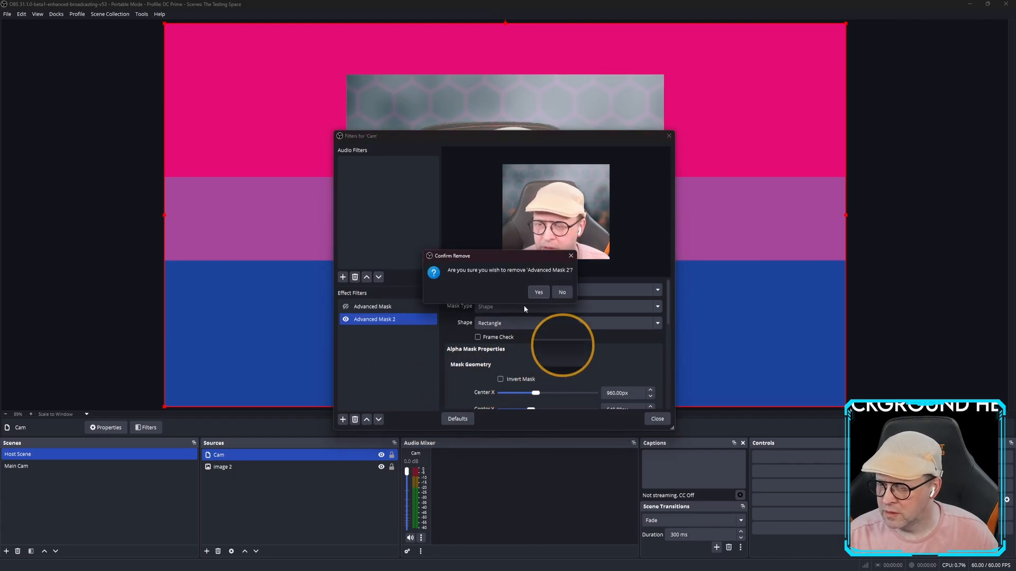
left_click(538, 293)
Re-enable the heart Advanced Mask and move the Filters window aside to show the preview.
left_click(346, 307)
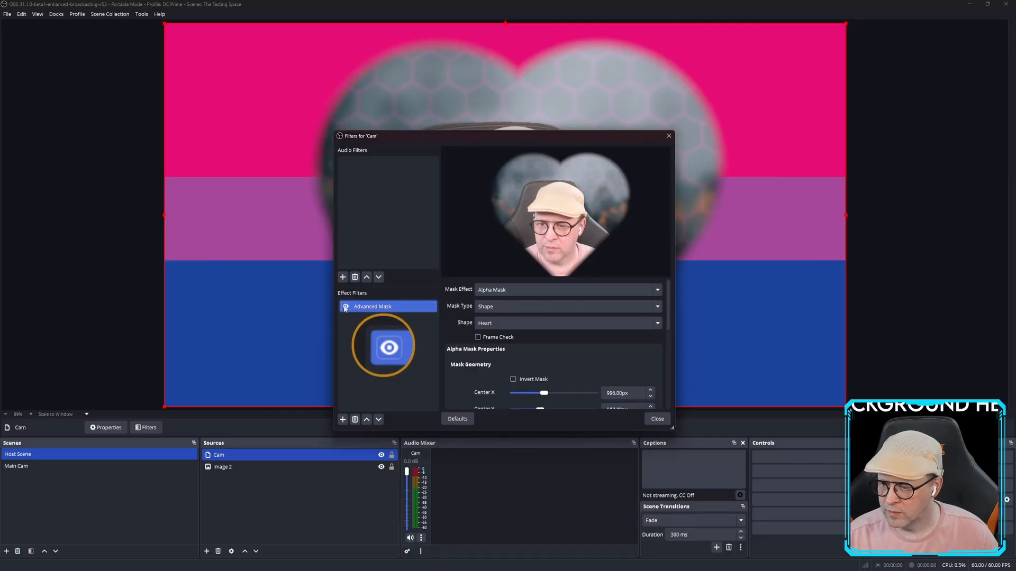
left_click_drag(502, 142, 261, 64)
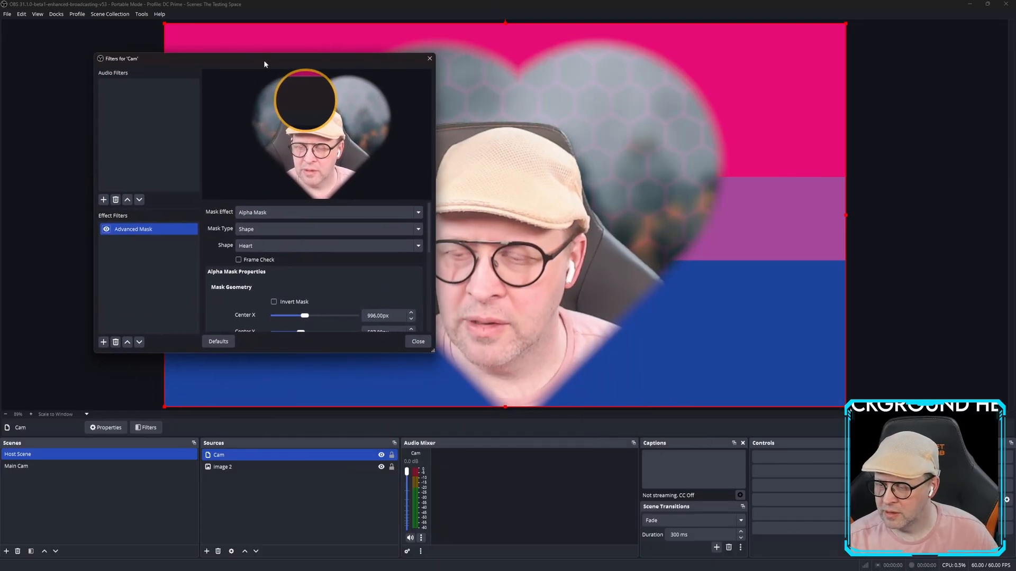
left_click(348, 245)
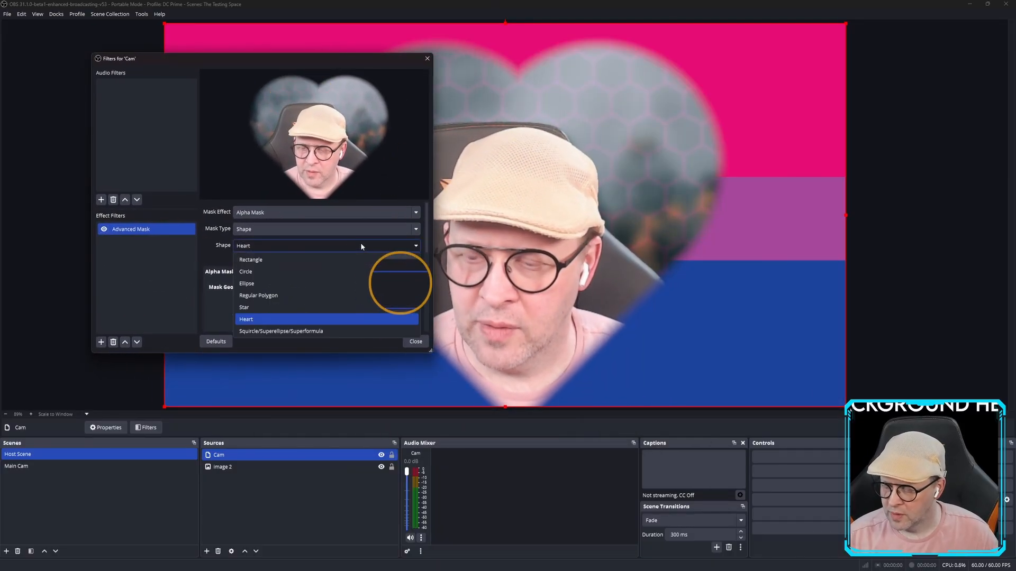
Switch the Cam mask shape to a Regular Polygon with seven sides.
left_click(293, 301)
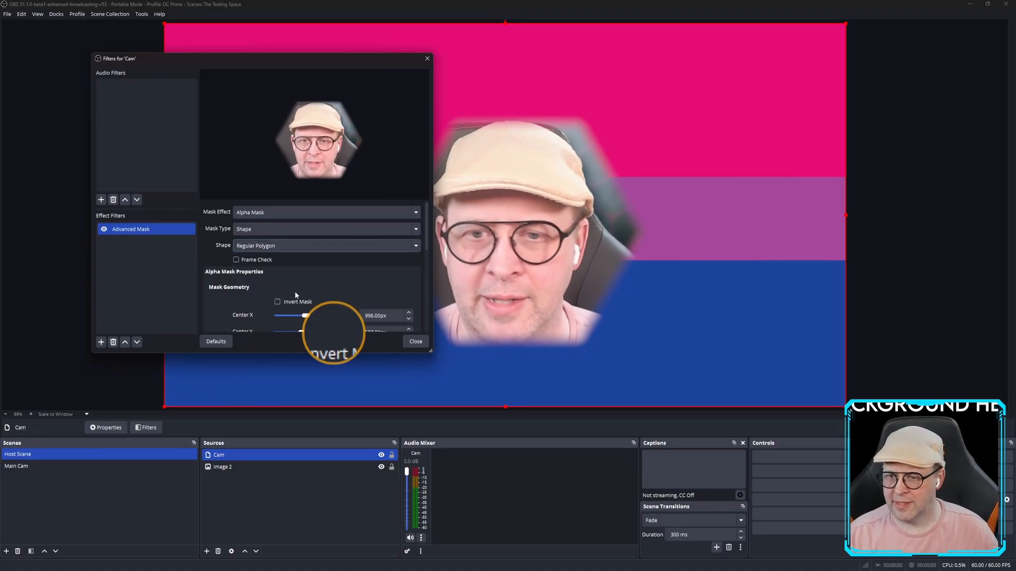
left_click_drag(283, 59, 221, 49)
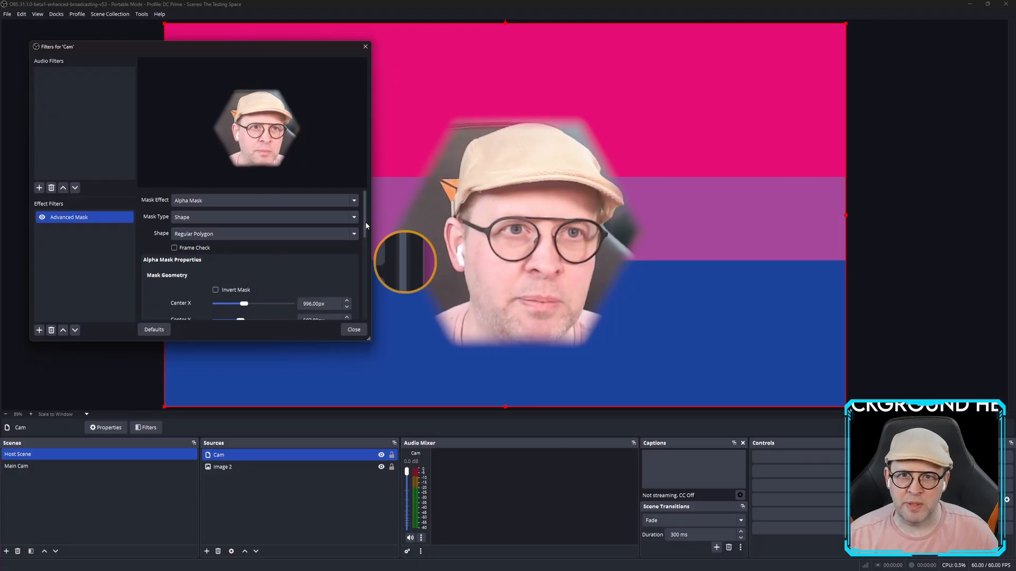
left_click_drag(366, 225, 365, 248)
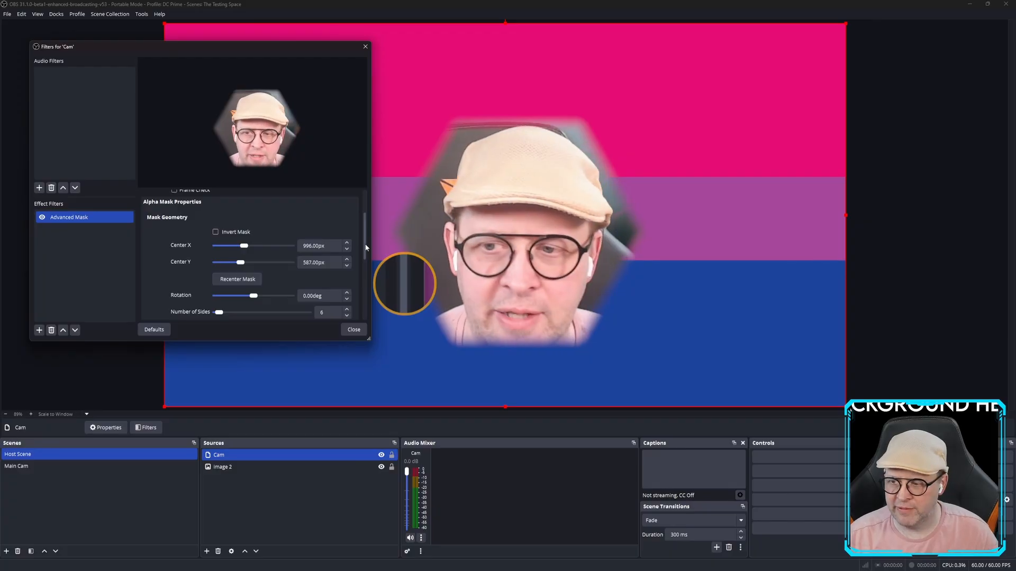
left_click_drag(365, 248, 365, 277)
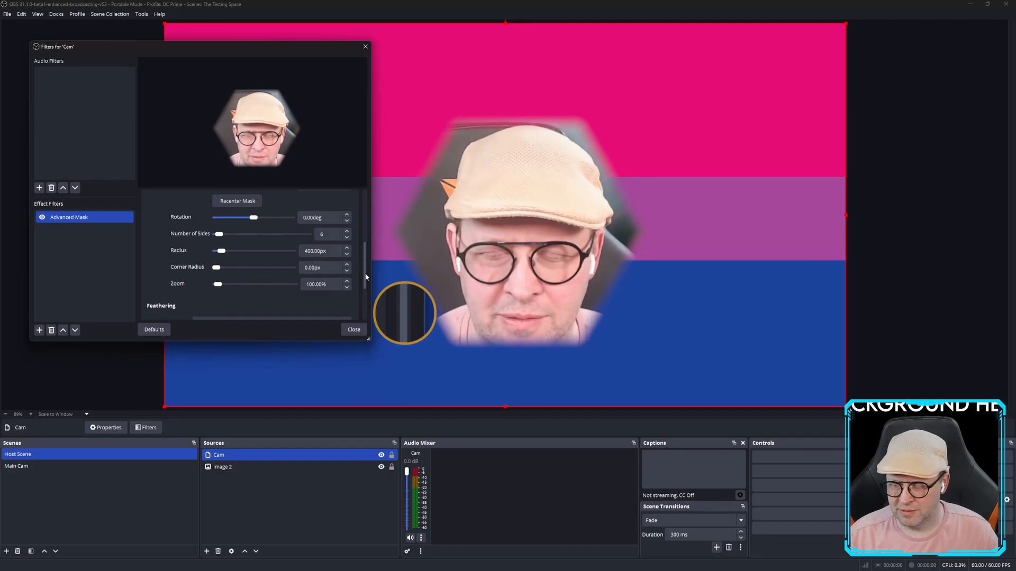
left_click_drag(365, 277, 365, 279)
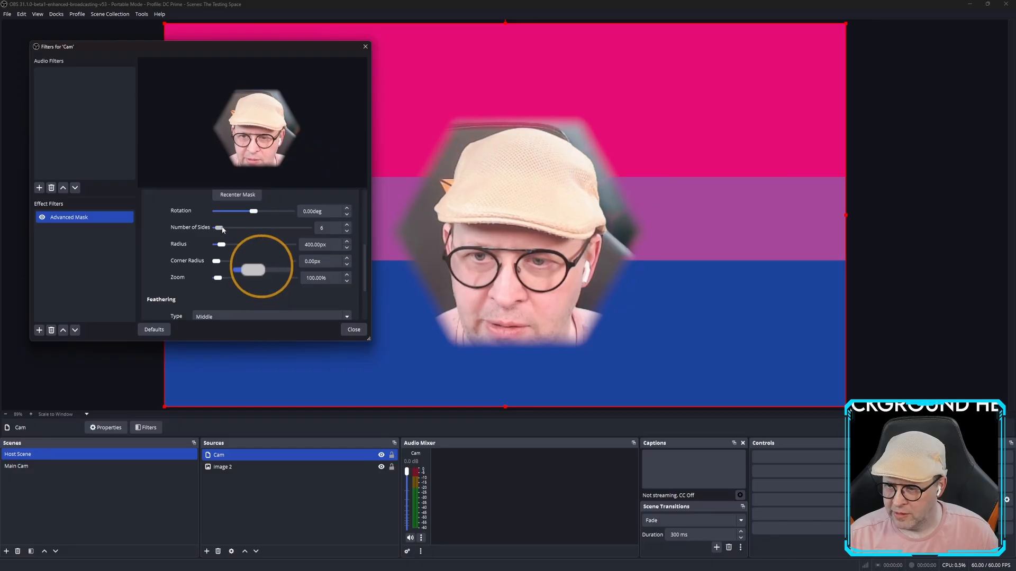
mouse_move(222, 229)
left_mouse_down()
mouse_move(305, 230)
mouse_move(221, 228)
left_mouse_up()
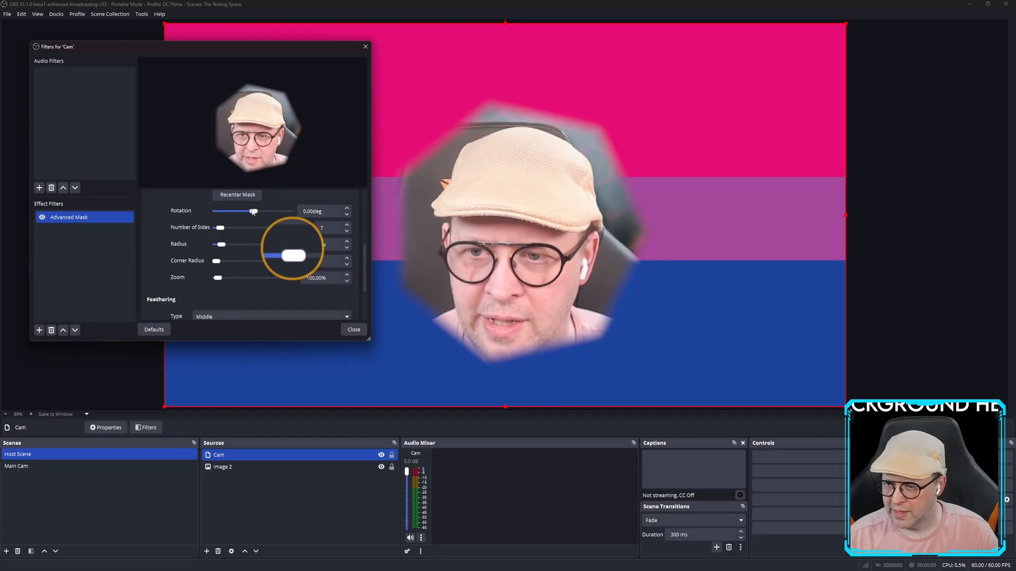
Set the polygon mask's rotation to 100 degrees.
scroll(366, 239, "up", 2)
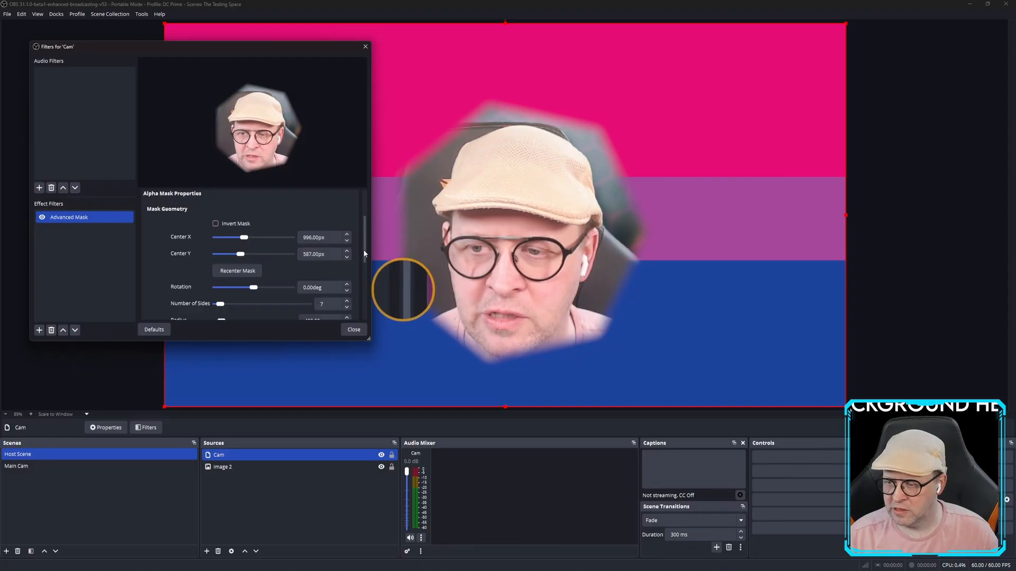
mouse_move(364, 249)
left_mouse_down()
mouse_move(364, 258)
mouse_move(364, 233)
left_mouse_up()
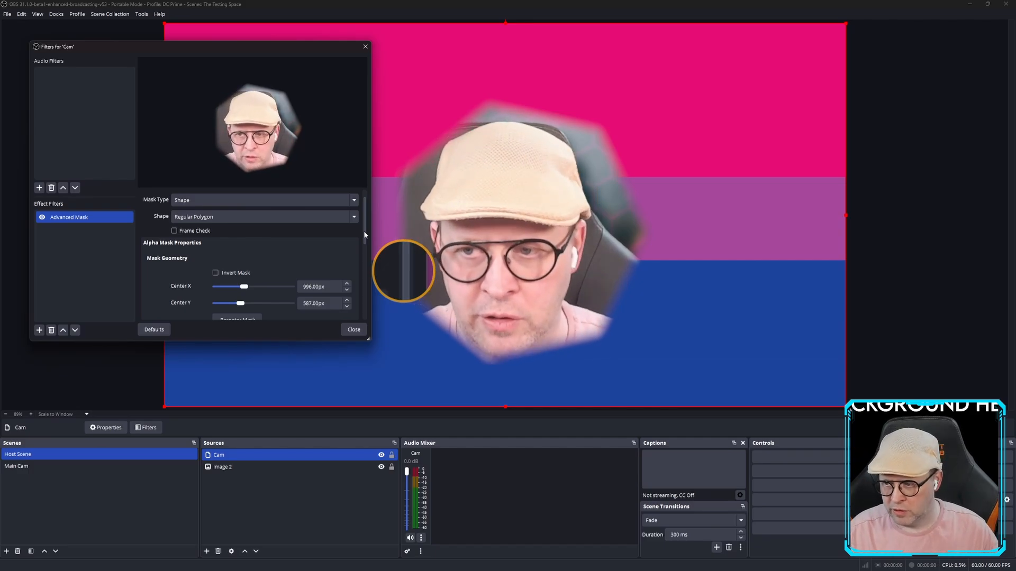
left_click_drag(363, 230, 359, 270)
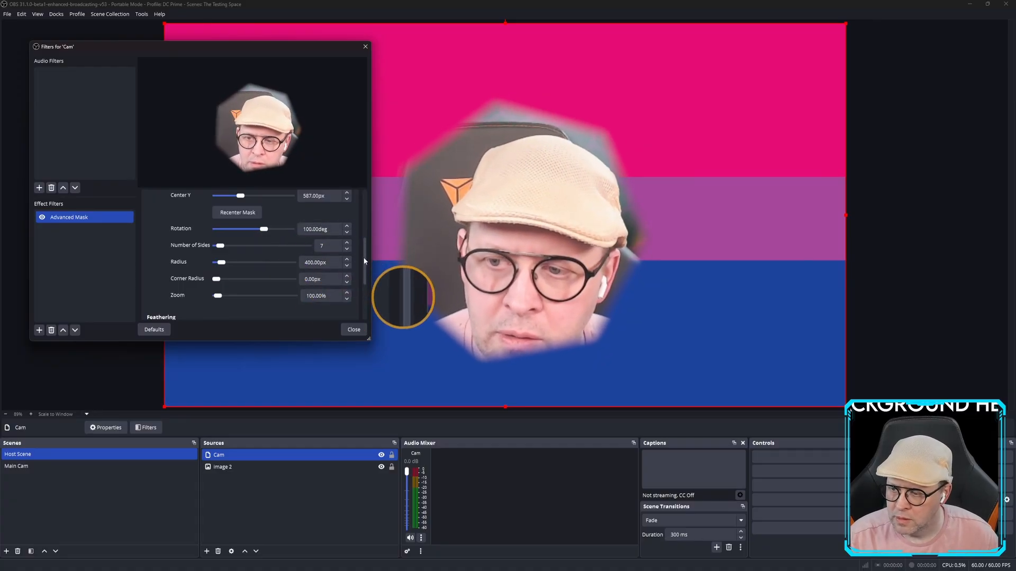
left_click_drag(364, 260, 362, 196)
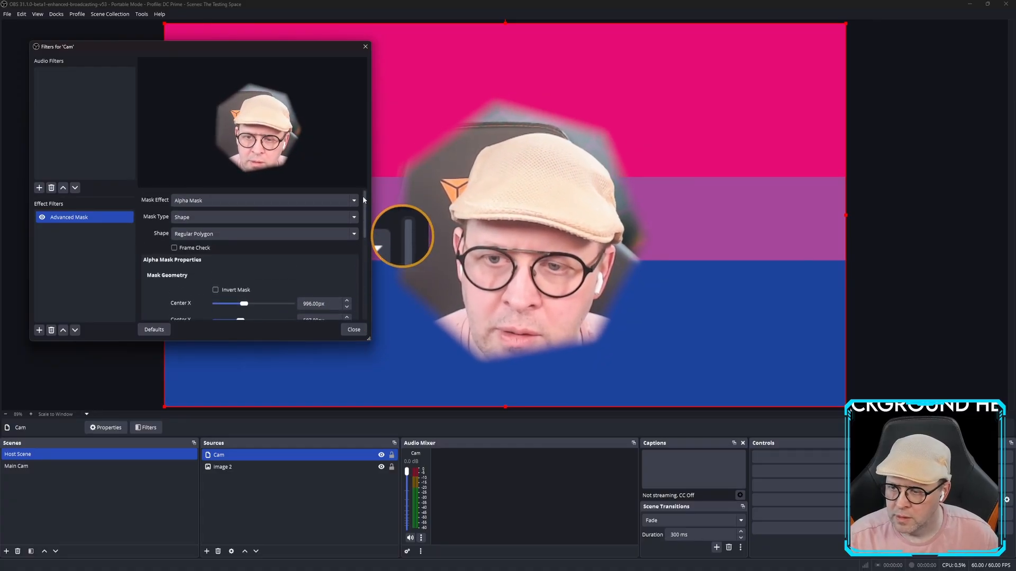
Try an Ellipse mask on the Cam, then change it to a Star shape.
left_click(269, 237)
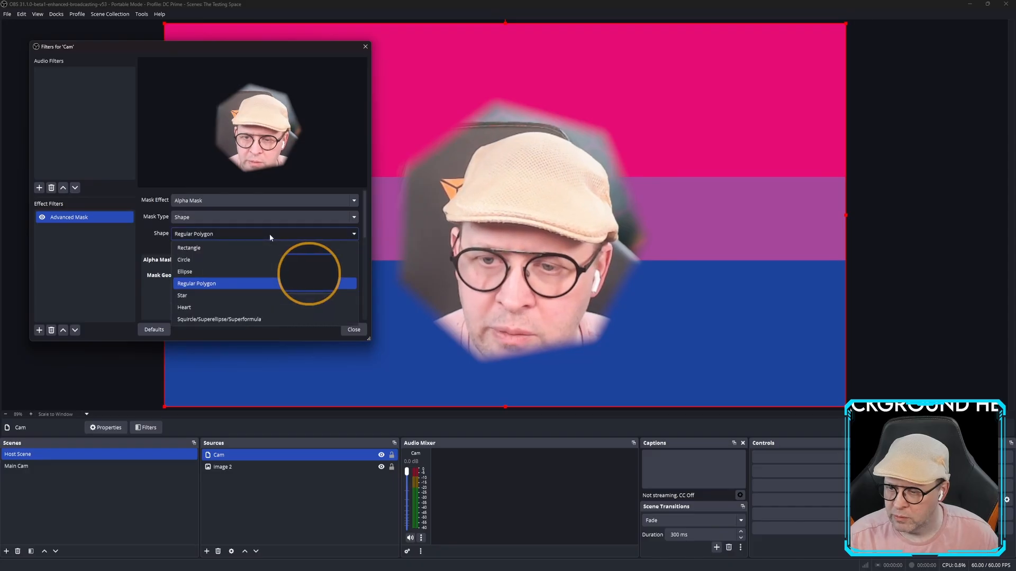
left_click(256, 268)
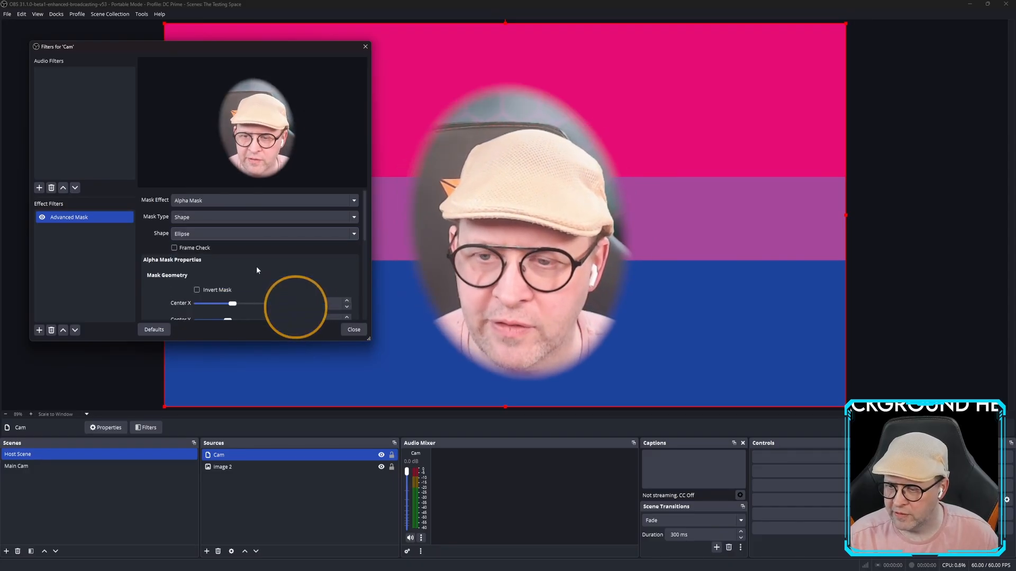
left_click(265, 232)
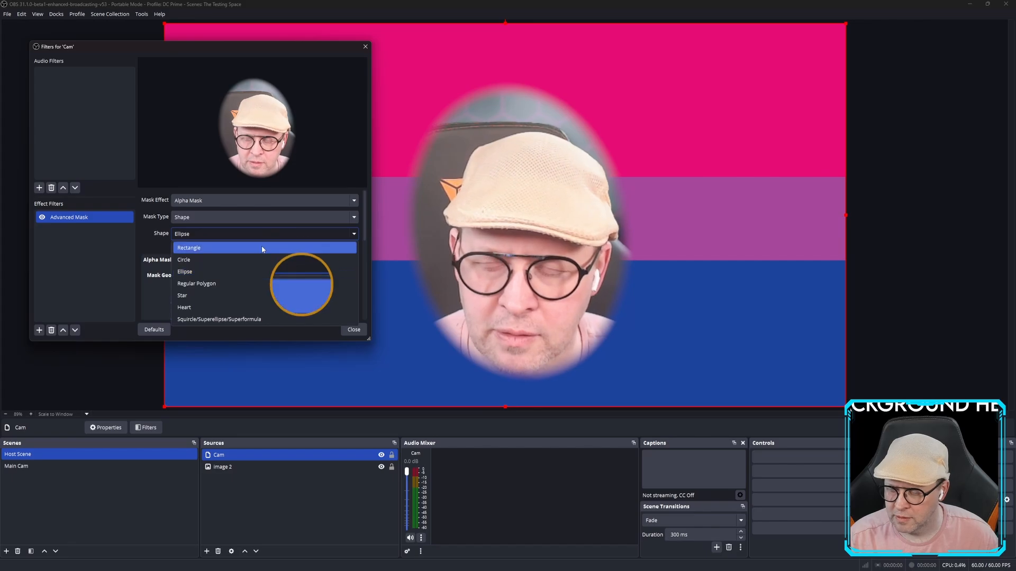
left_click(259, 295)
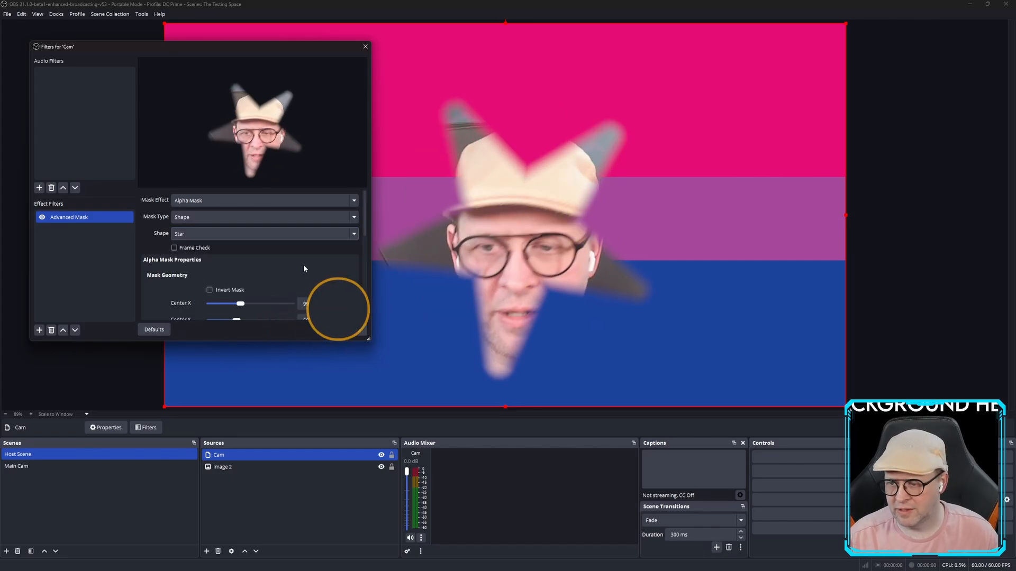
left_click(352, 234)
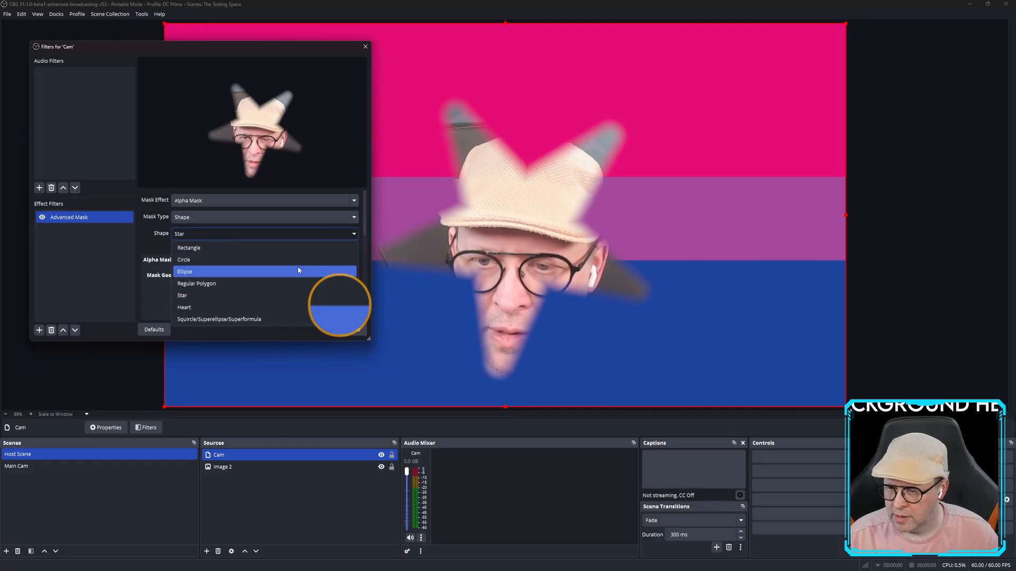
Choose the Squircle/Superellipse/Superformula shape, set rotation to 0 degrees and raise the curvature.
left_click(261, 319)
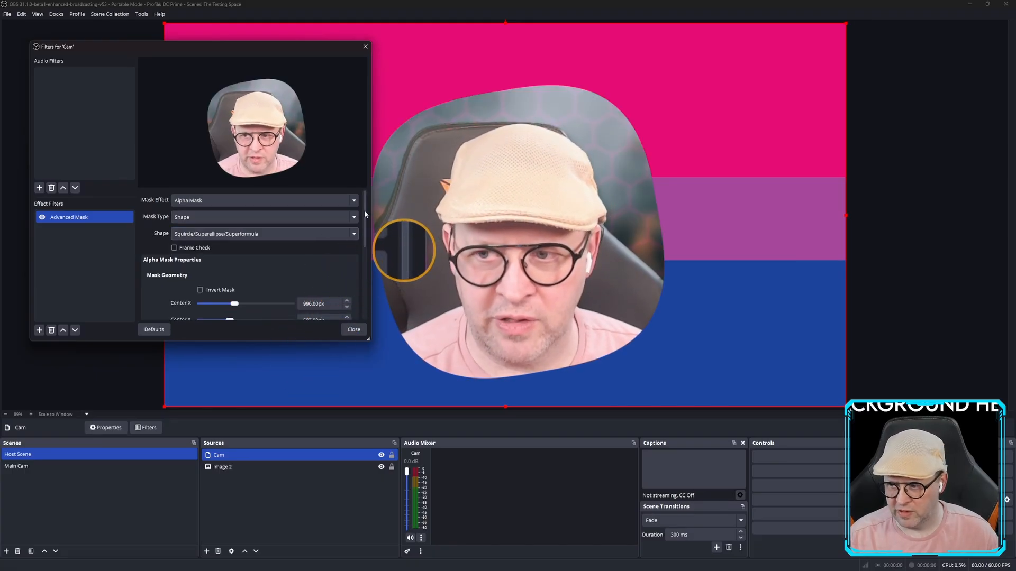
left_click_drag(364, 210, 361, 259)
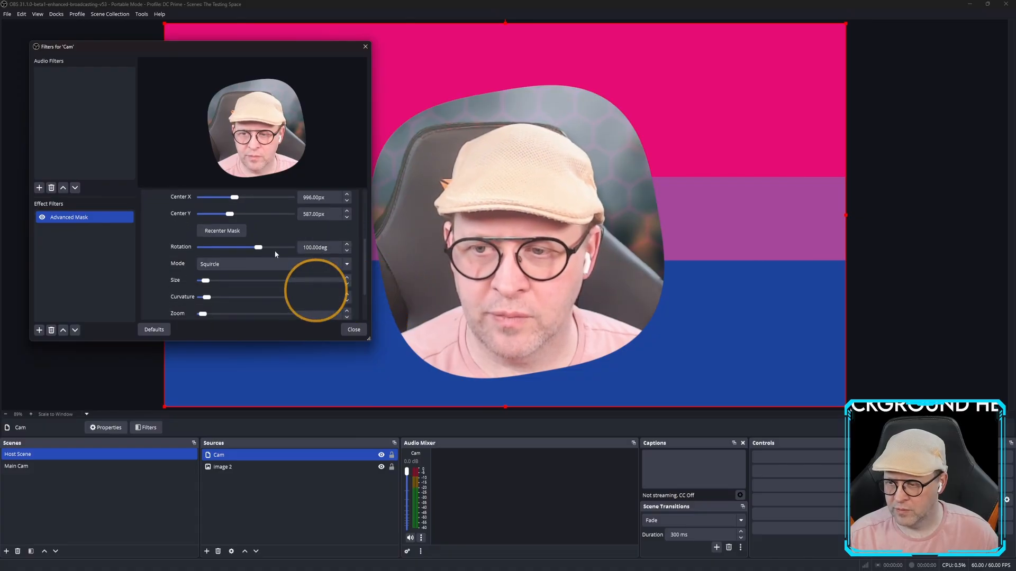
left_click_drag(259, 251, 247, 252)
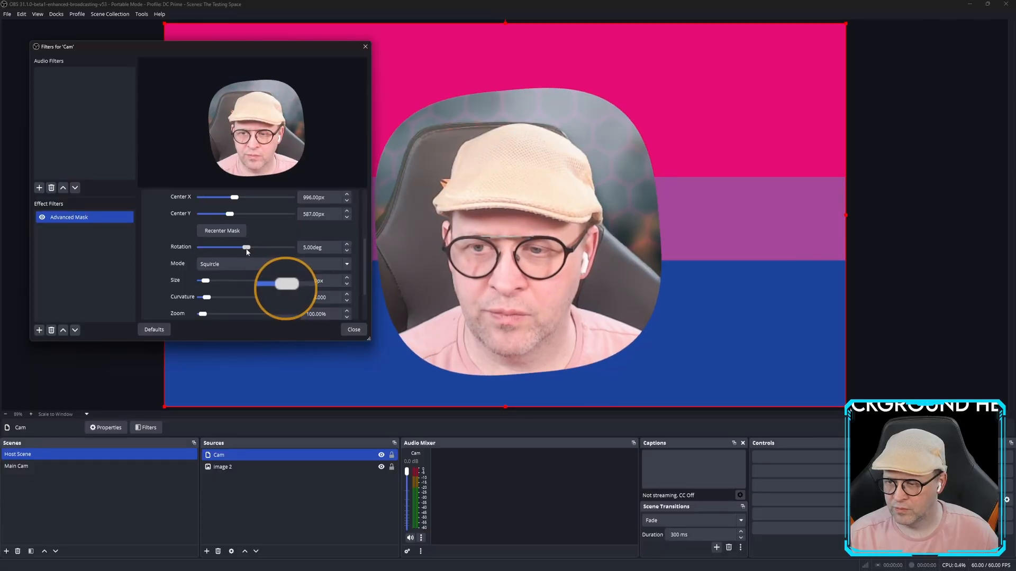
left_click(347, 251)
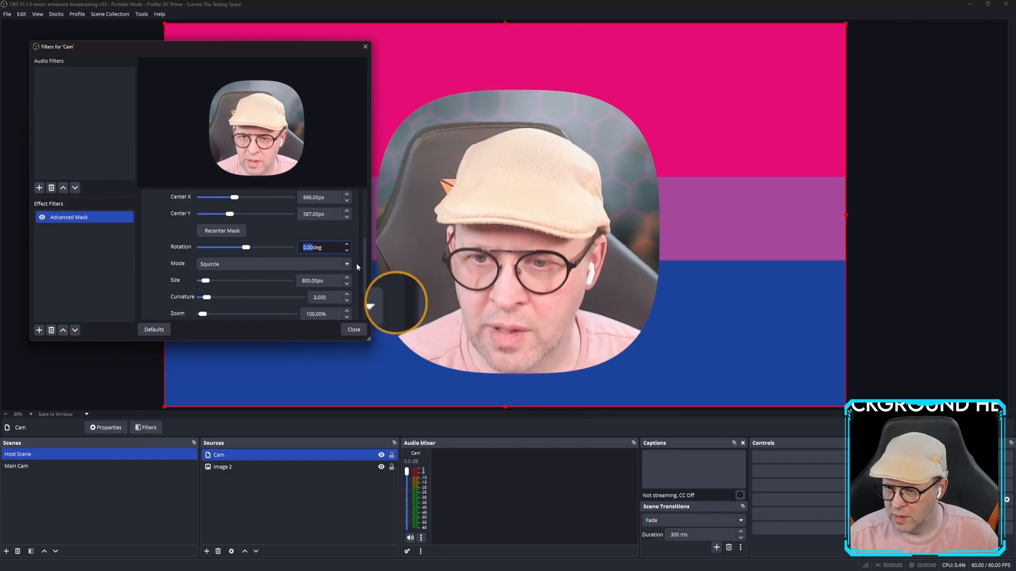
left_click_drag(366, 253, 366, 268)
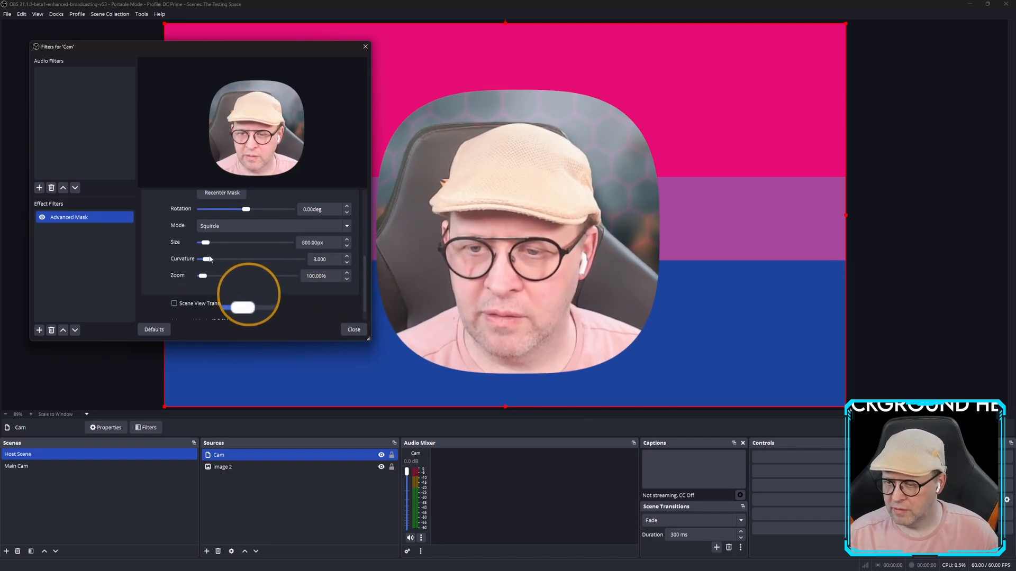
left_click_drag(210, 262, 213, 262)
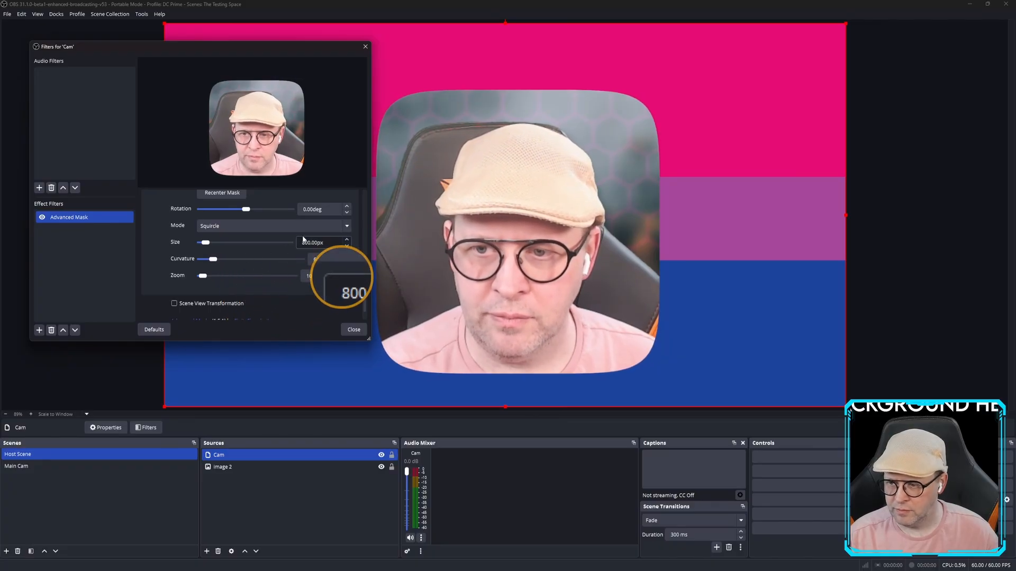
Put the squircle in Superellipse mode, 800 by 600 px with curvature 4.
left_click(329, 228)
left_click(256, 246)
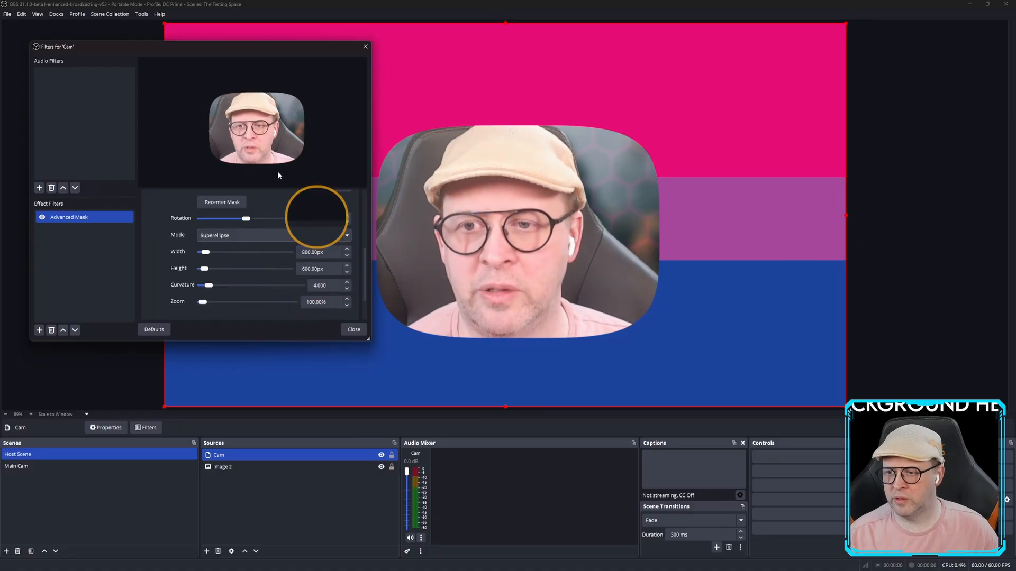
mouse_move(262, 51)
left_mouse_down()
mouse_move(143, 39)
mouse_move(252, 38)
left_mouse_up()
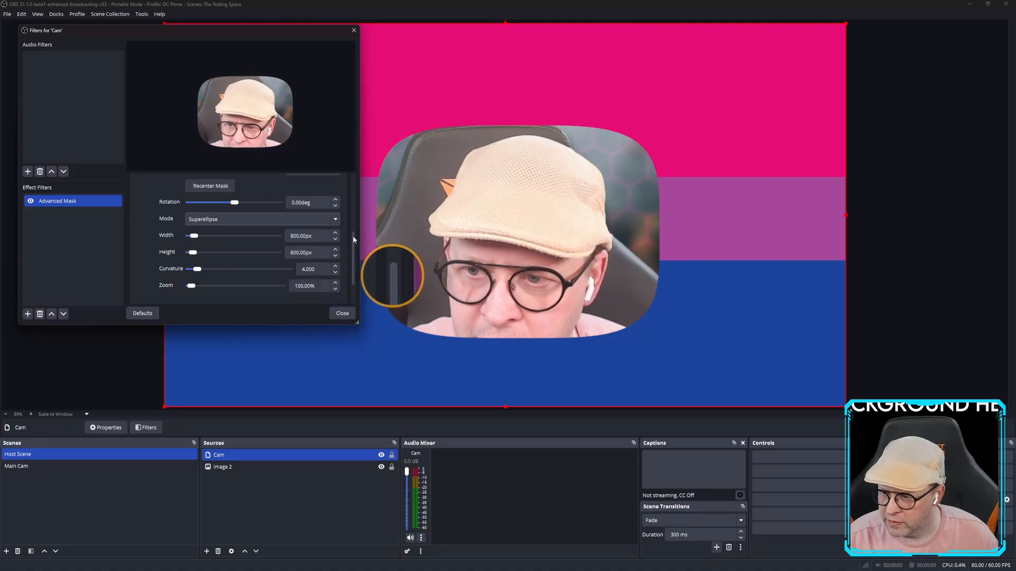
left_click_drag(352, 235, 353, 181)
left_click(275, 211)
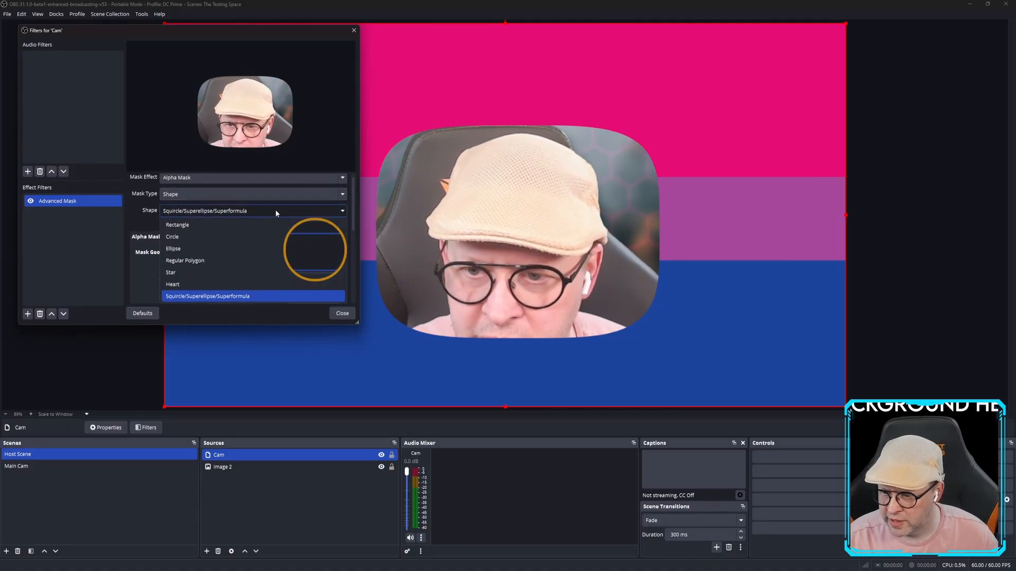
left_click(236, 292)
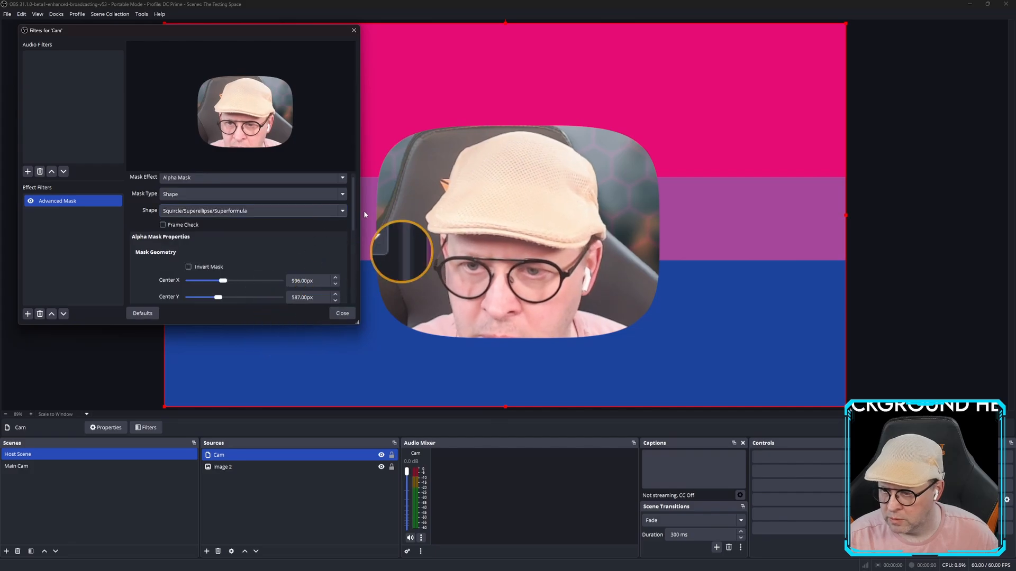
left_click_drag(354, 205, 353, 253)
Use General/Superformula mode, lower n3 and raise a for a wavy outline, then close the filters.
left_click(230, 238)
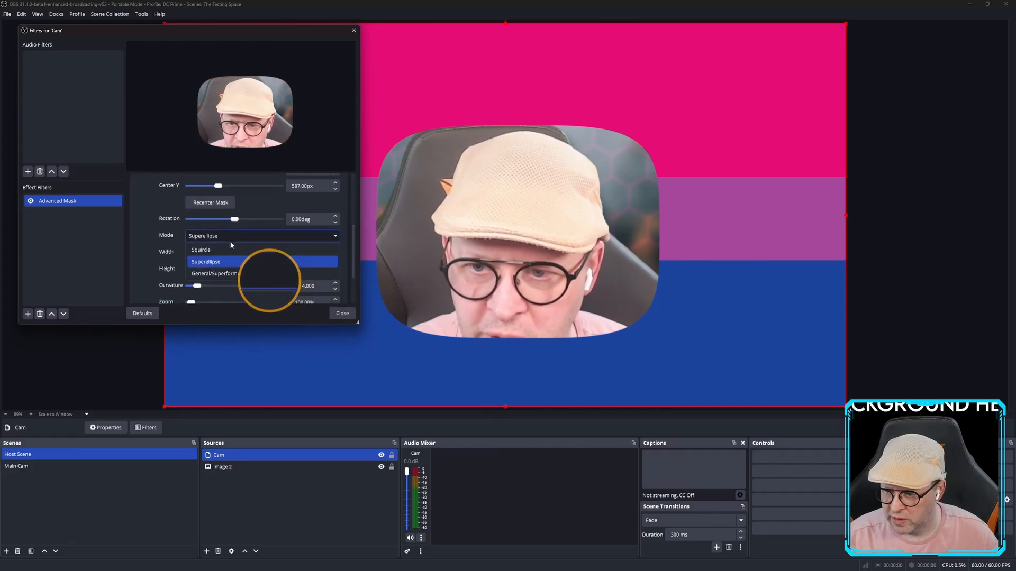
left_click(241, 273)
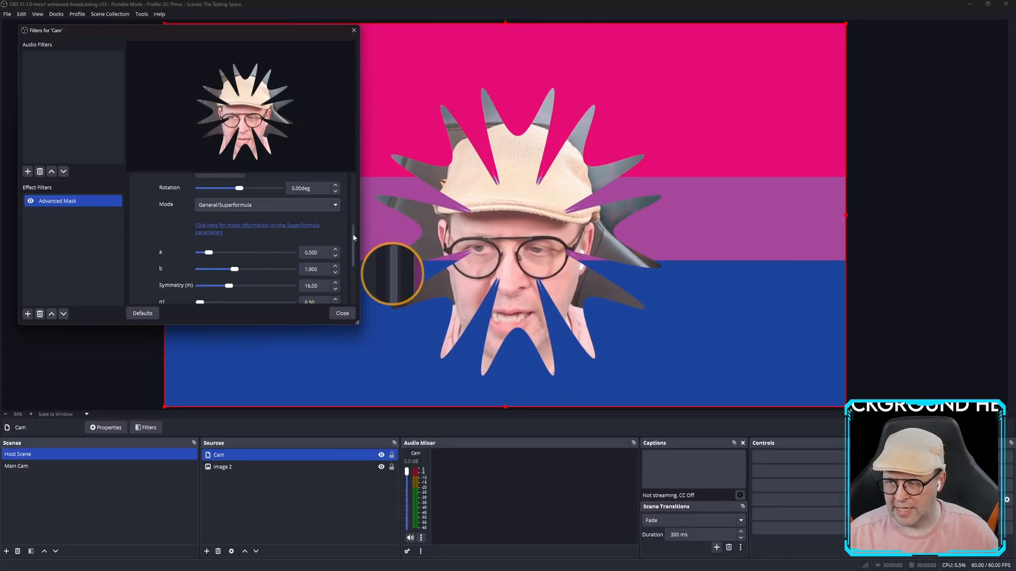
left_click_drag(352, 234, 352, 258)
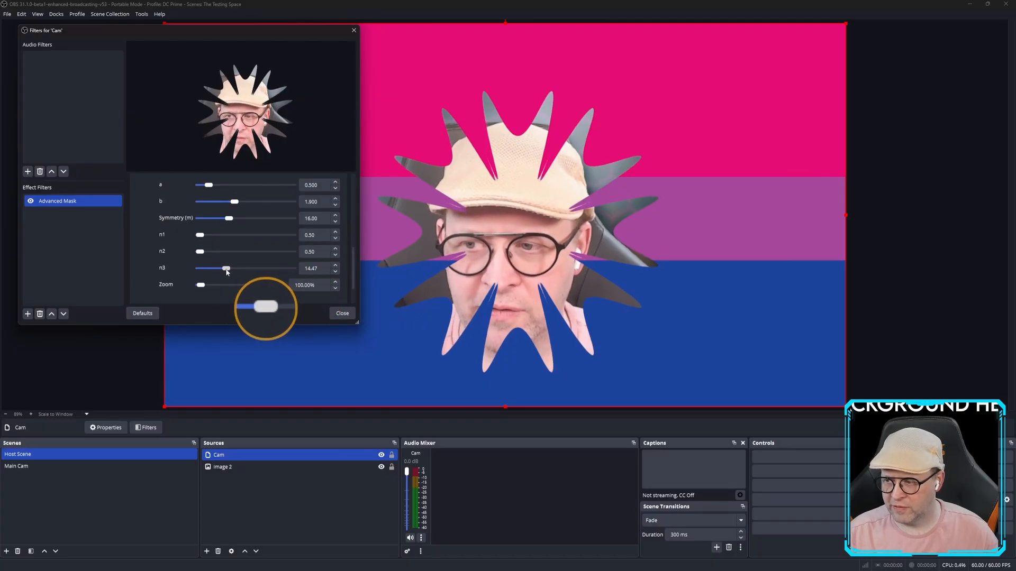
mouse_move(208, 271)
left_mouse_down()
mouse_move(202, 236)
mouse_move(227, 222)
mouse_move(215, 223)
mouse_move(231, 203)
mouse_move(208, 187)
left_mouse_up()
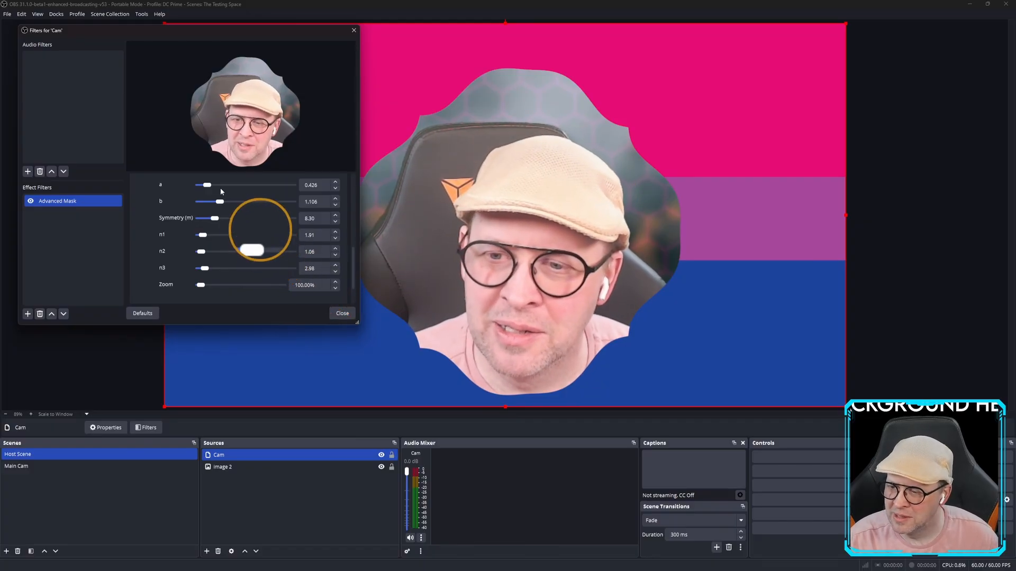
mouse_move(208, 187)
left_mouse_down()
mouse_move(221, 201)
mouse_move(249, 200)
mouse_move(220, 203)
left_mouse_up()
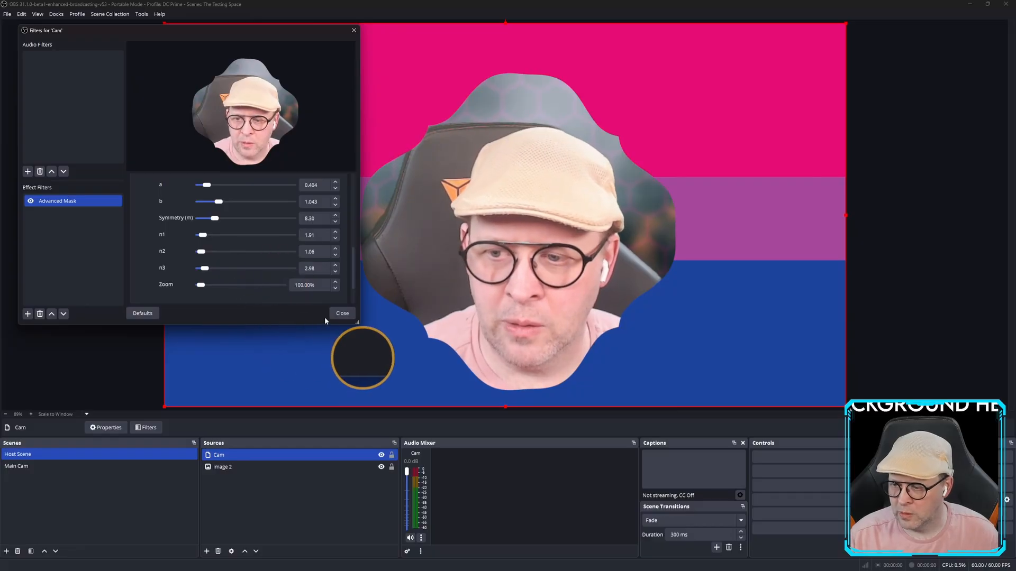
left_click(343, 313)
Turn off audio in the Cam clone source's Properties.
left_click(267, 468)
right_click(244, 452)
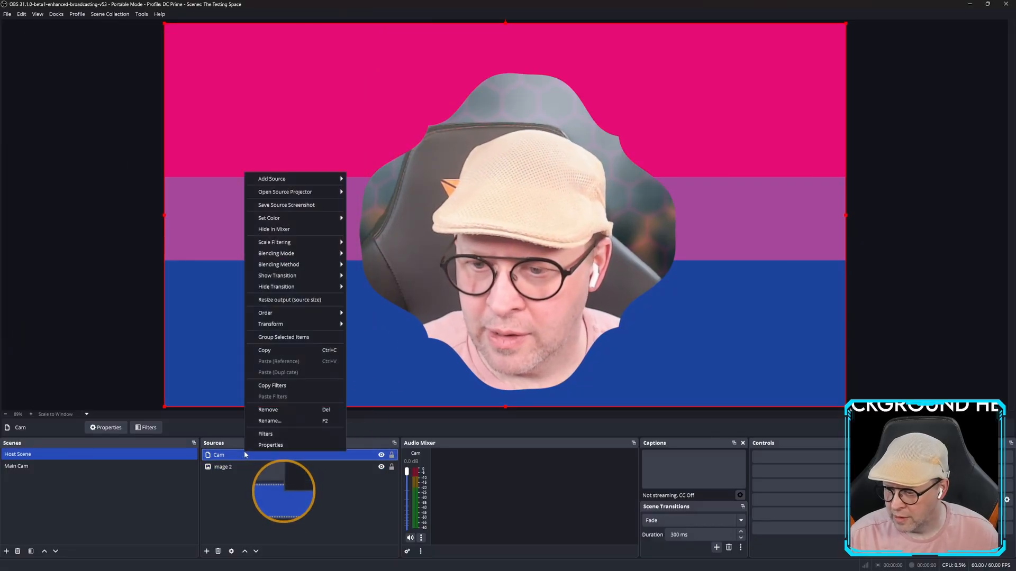
left_click(268, 443)
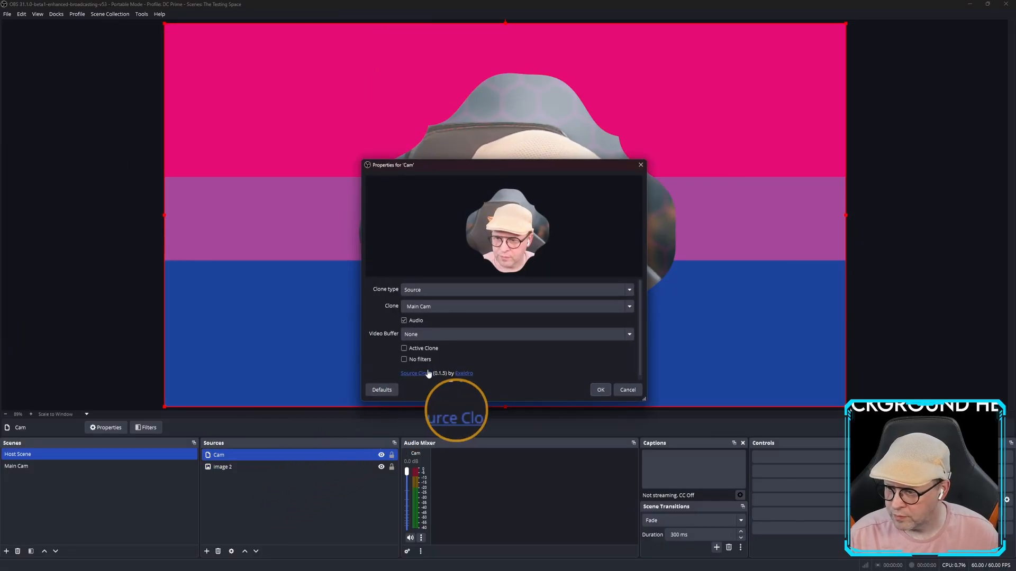
left_click(405, 321)
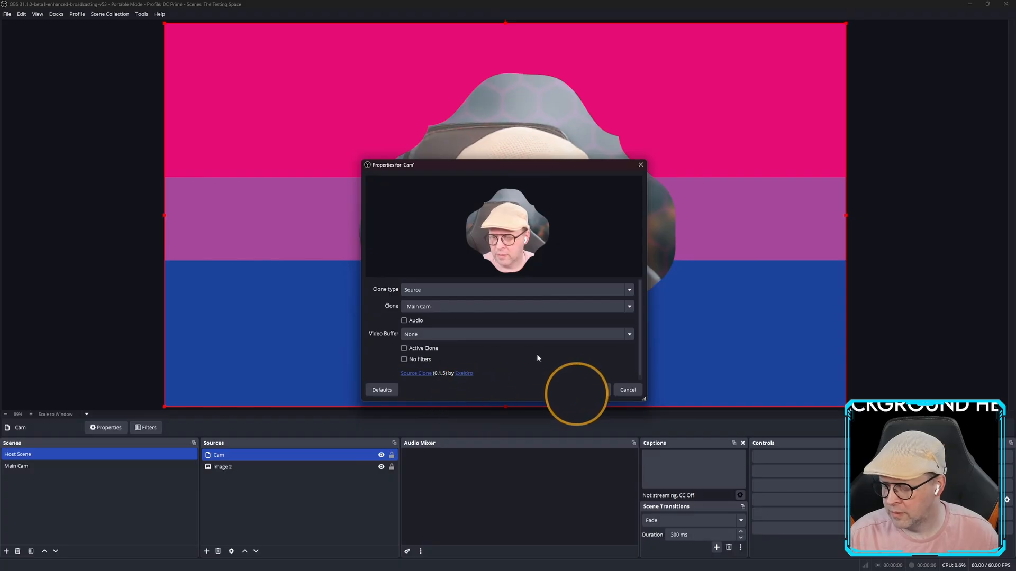
left_click(599, 390)
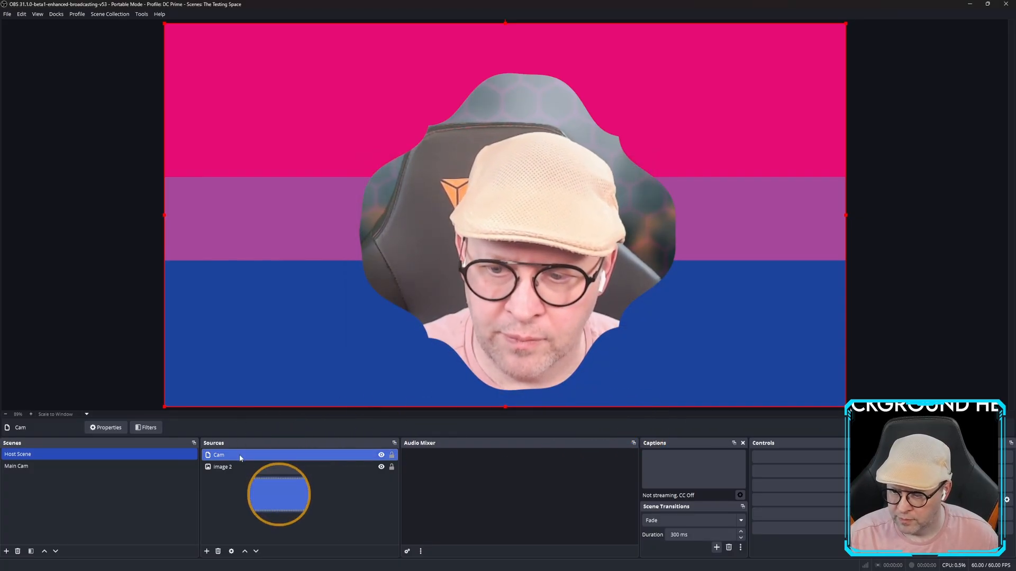
Reopen the Cam filters and switch the Advanced Mask filter off.
left_click(151, 428)
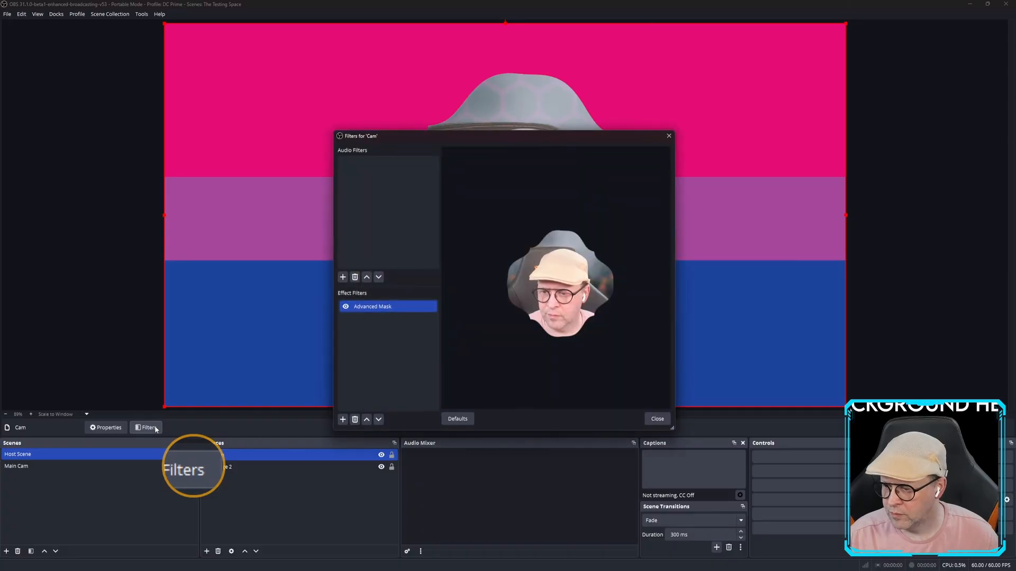
left_click(345, 307)
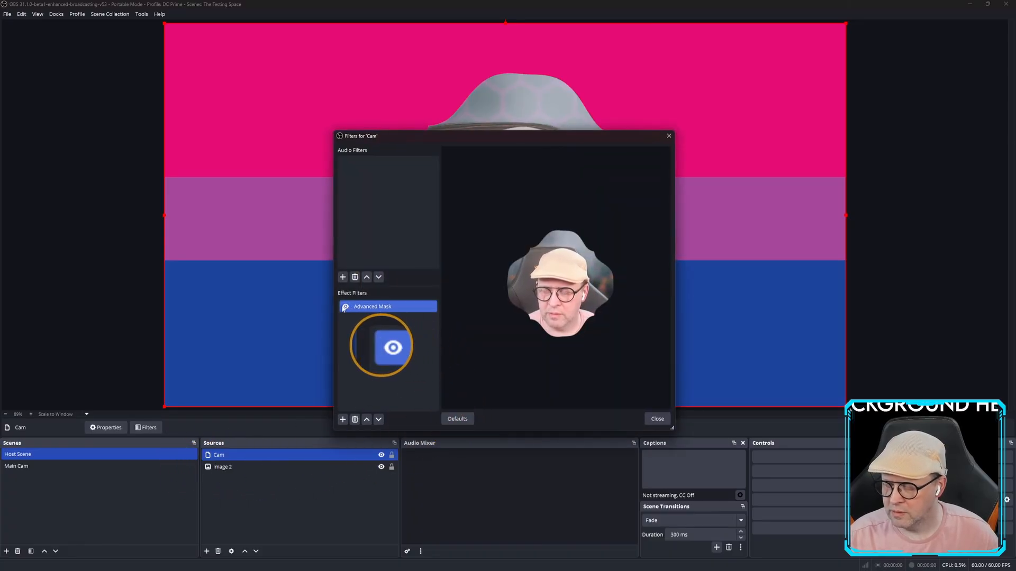
left_click(346, 307)
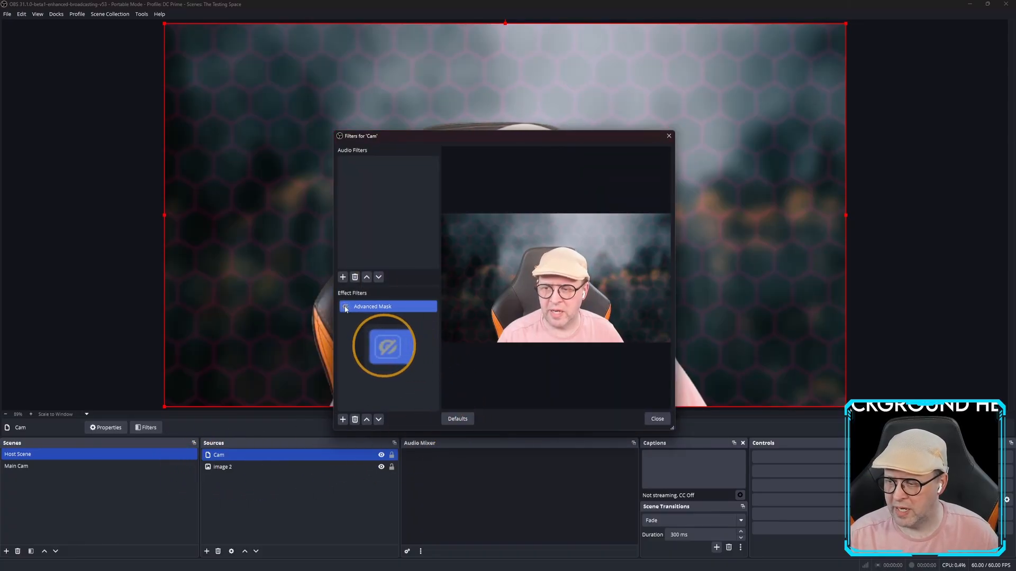
left_click(345, 307)
left_click(345, 307)
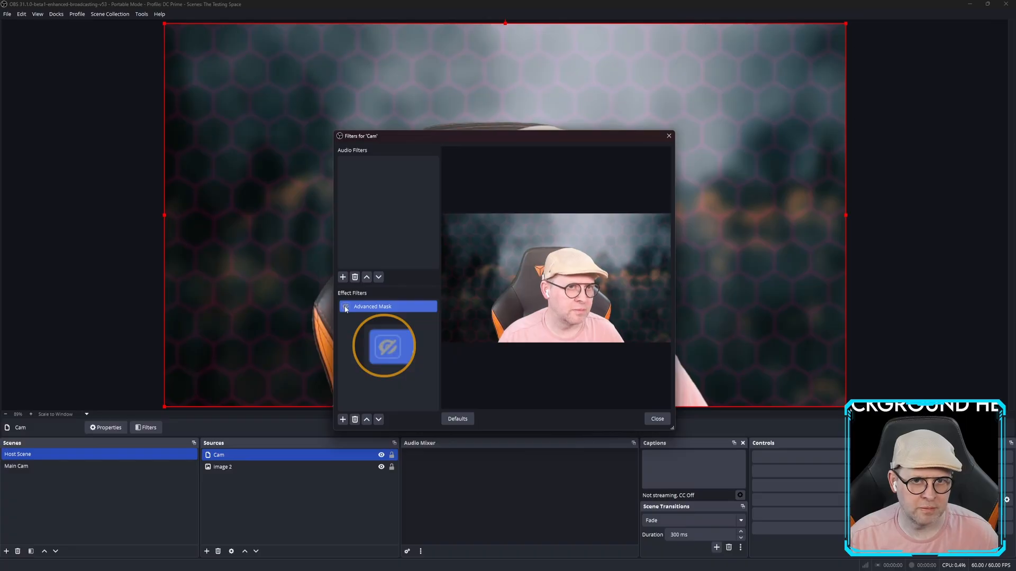
Select the Advanced Mask filter and bring up its Mask Type choices.
left_click(386, 309)
right_click(387, 311)
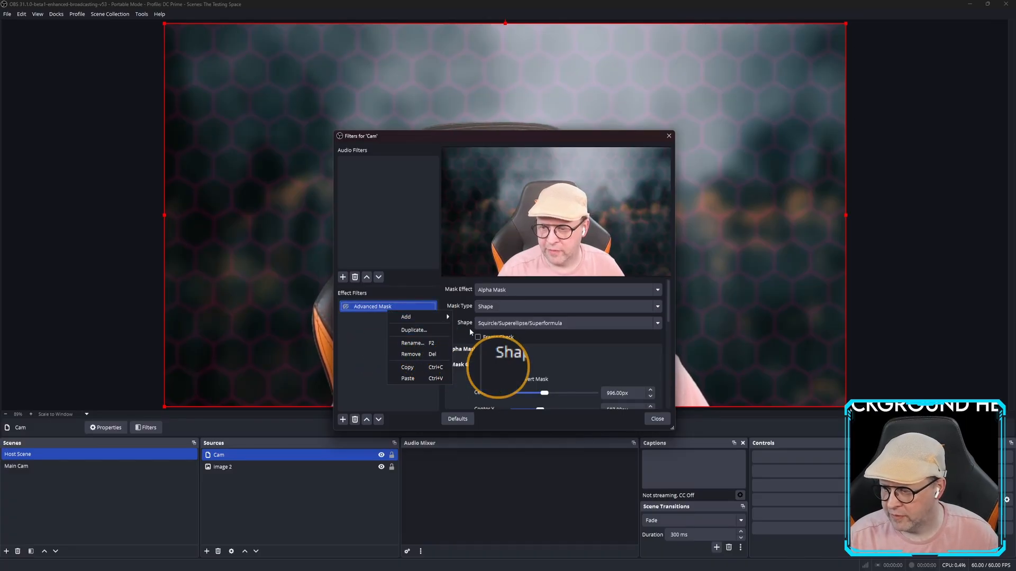
left_click(365, 310)
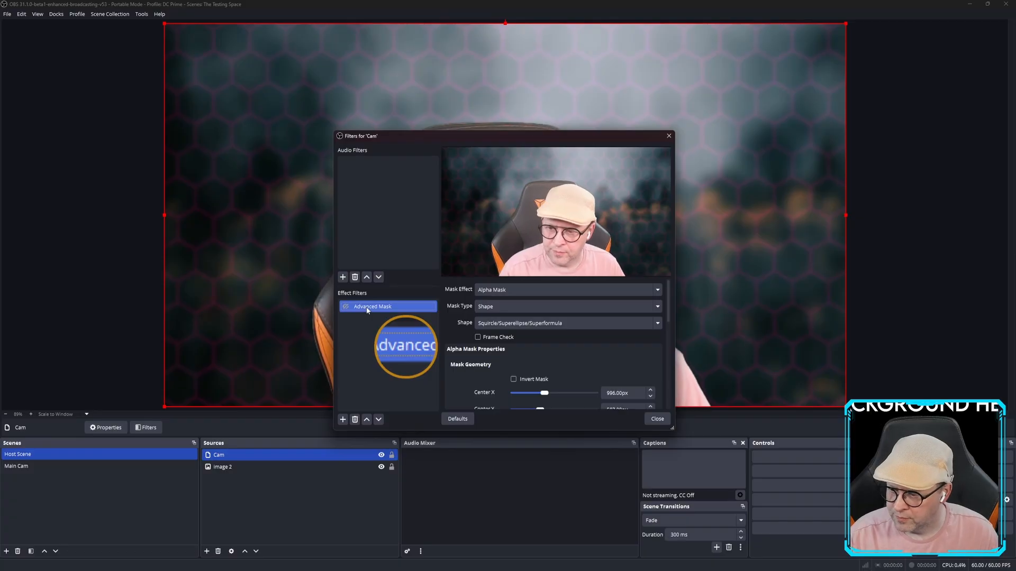
left_click(508, 306)
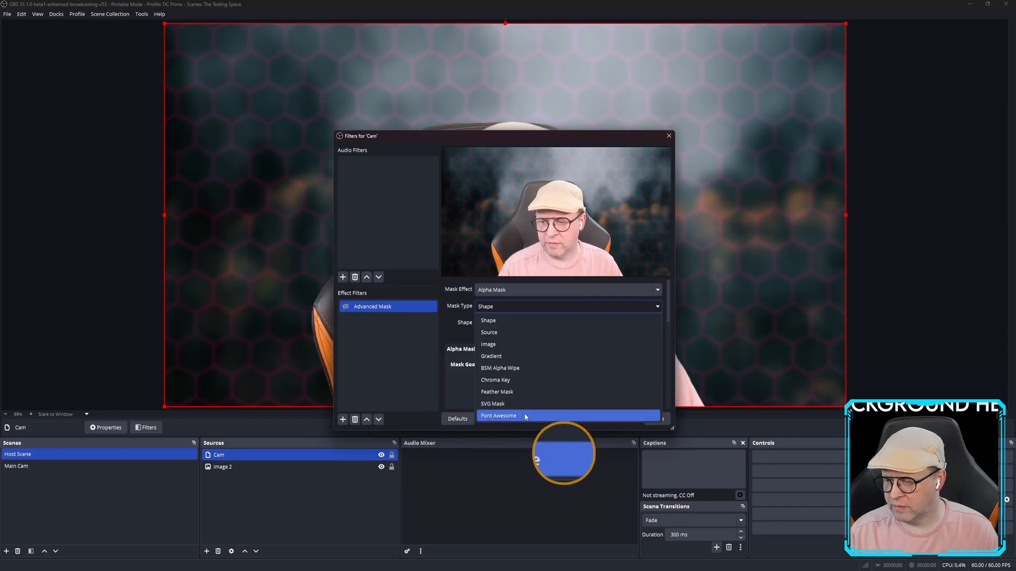
Try the Gradient mask type, then return to a Shape mask set to Rectangle.
left_click(518, 358)
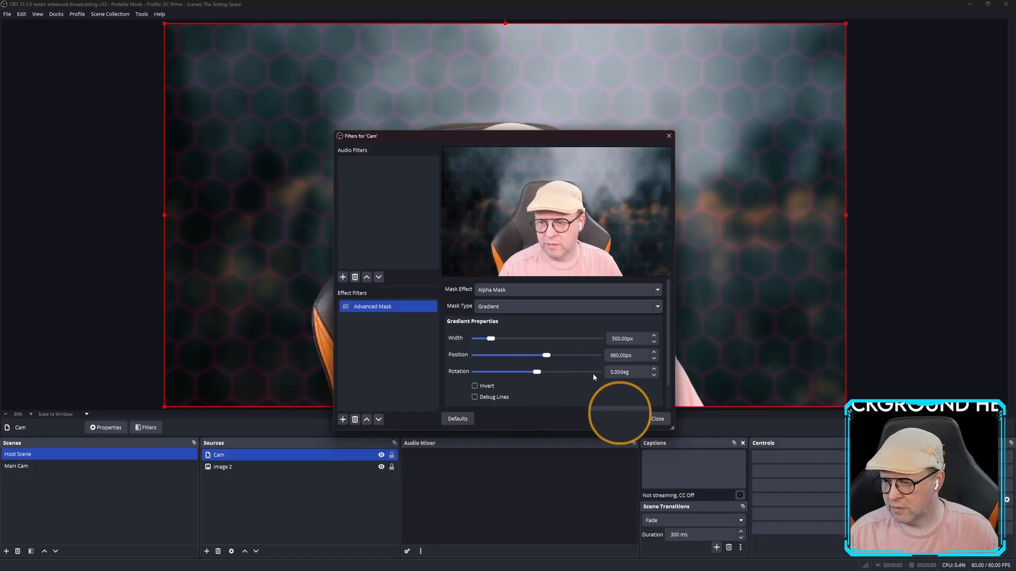
scroll(666, 344, "down", 2)
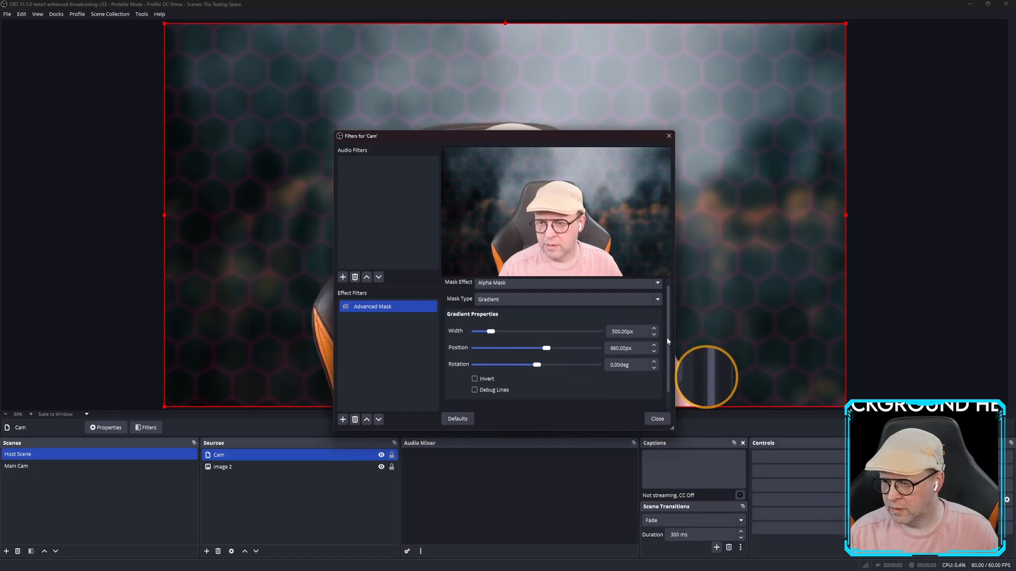
scroll(668, 355, "up", 2)
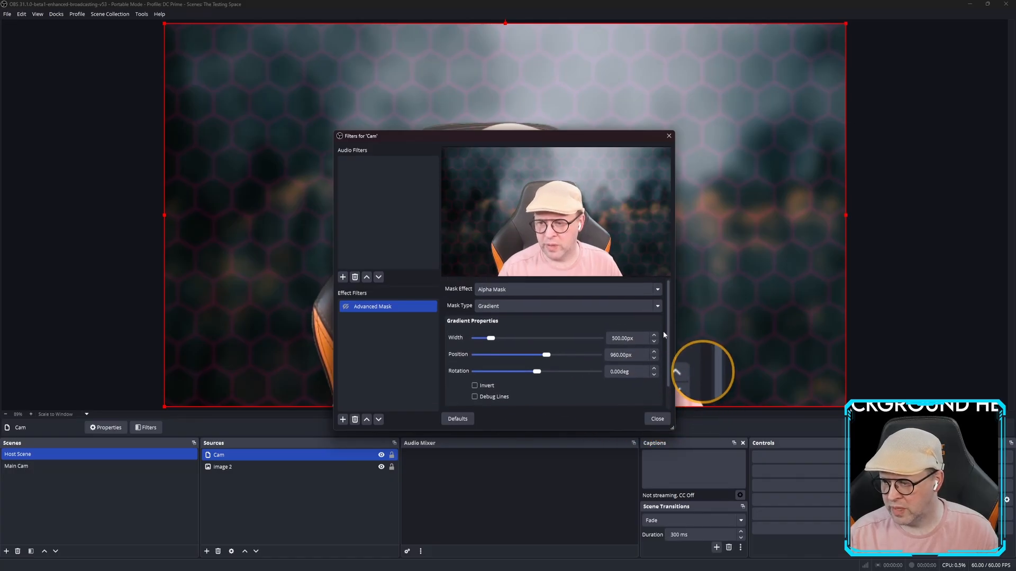
left_click(533, 311)
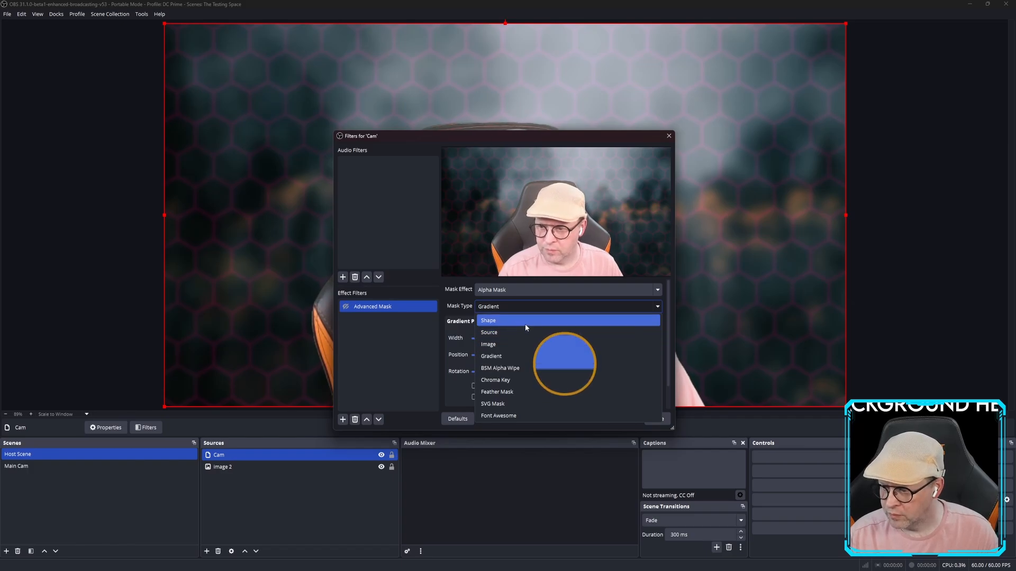
left_click(525, 322)
left_click(525, 323)
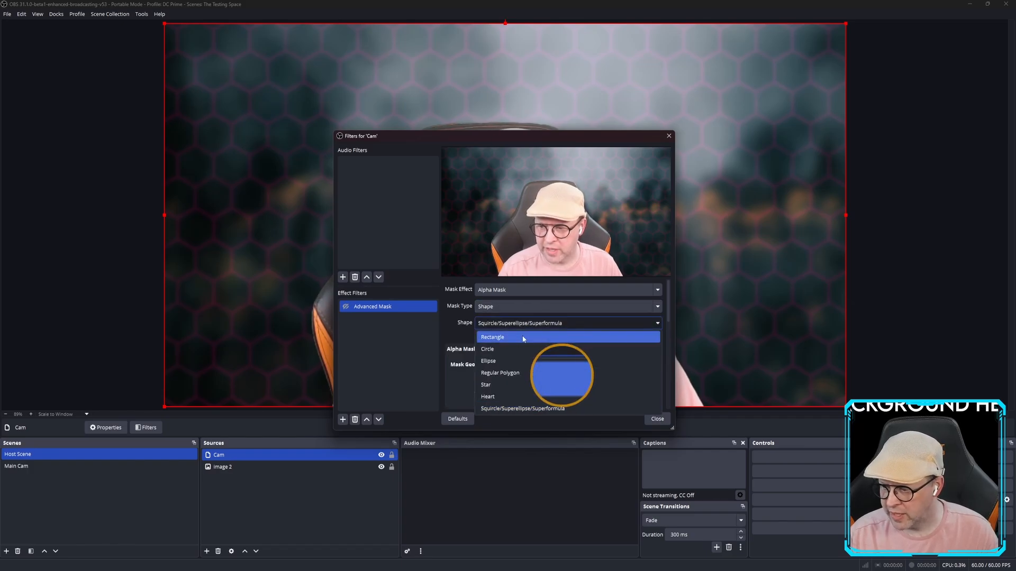
left_click(522, 335)
left_click(543, 306)
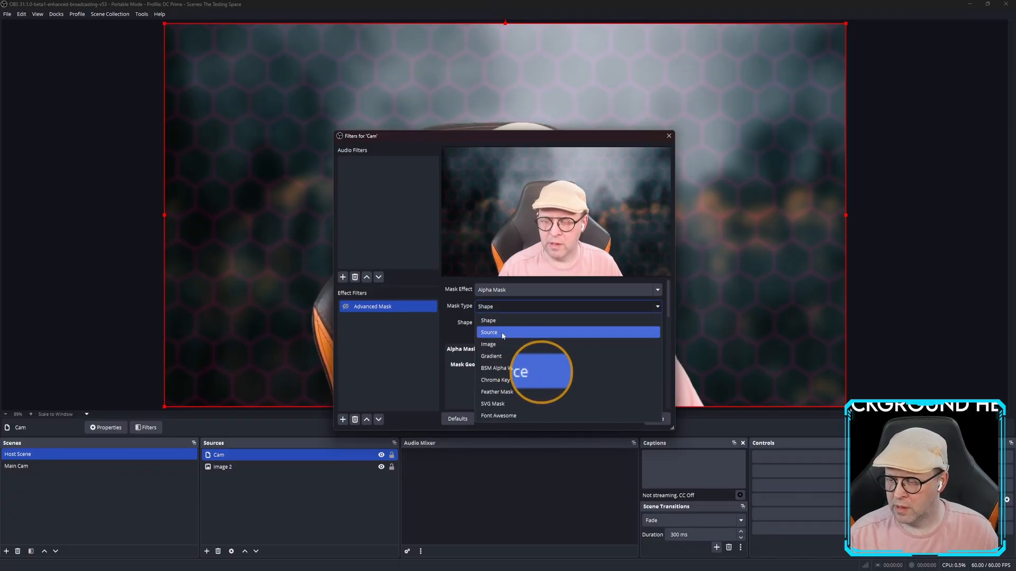
Change the Cam mask type to Font Awesome with no icon picked, keeping Alpha Mask, and close the filters.
left_click(505, 415)
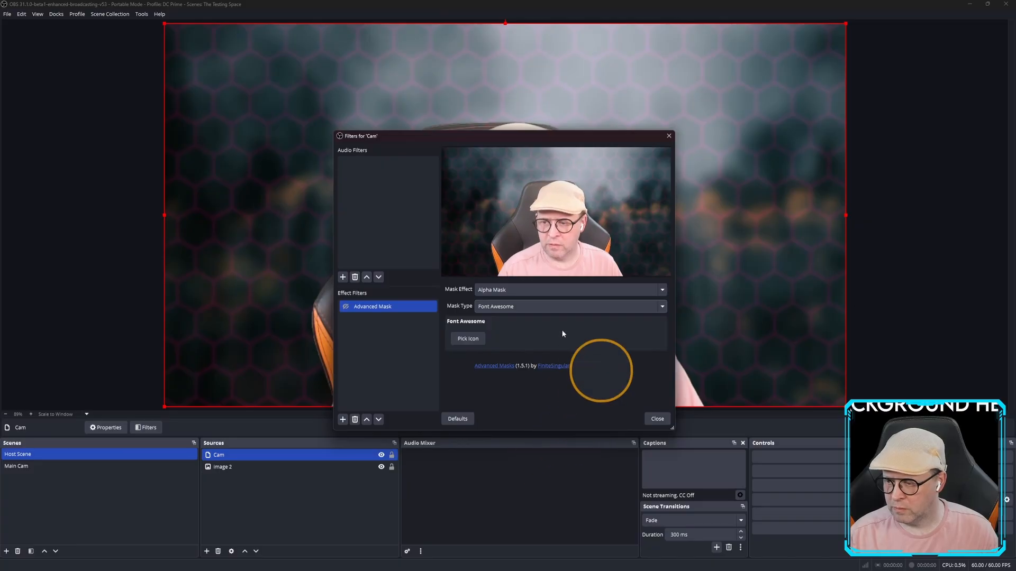
left_click(468, 338)
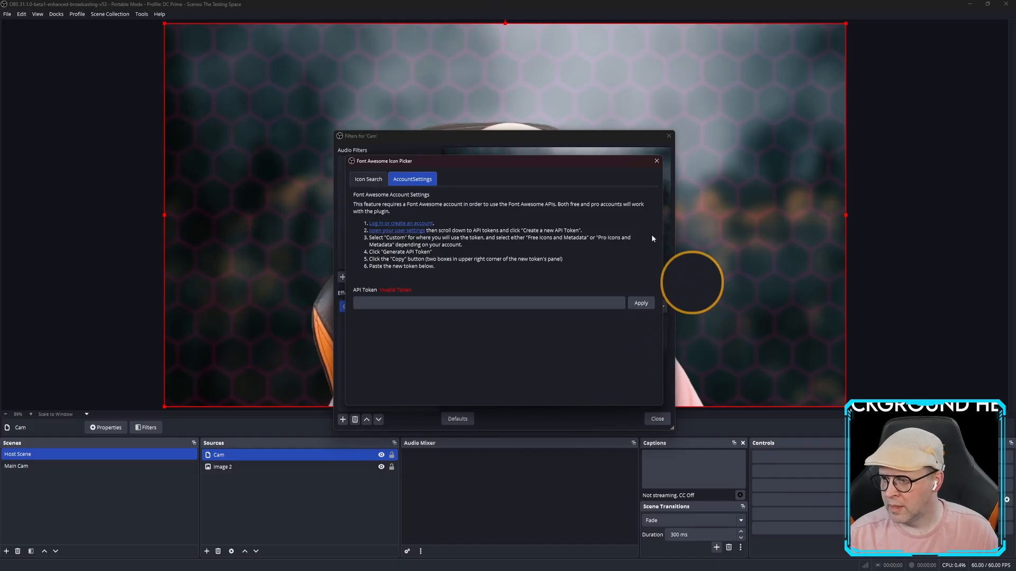
left_click(656, 162)
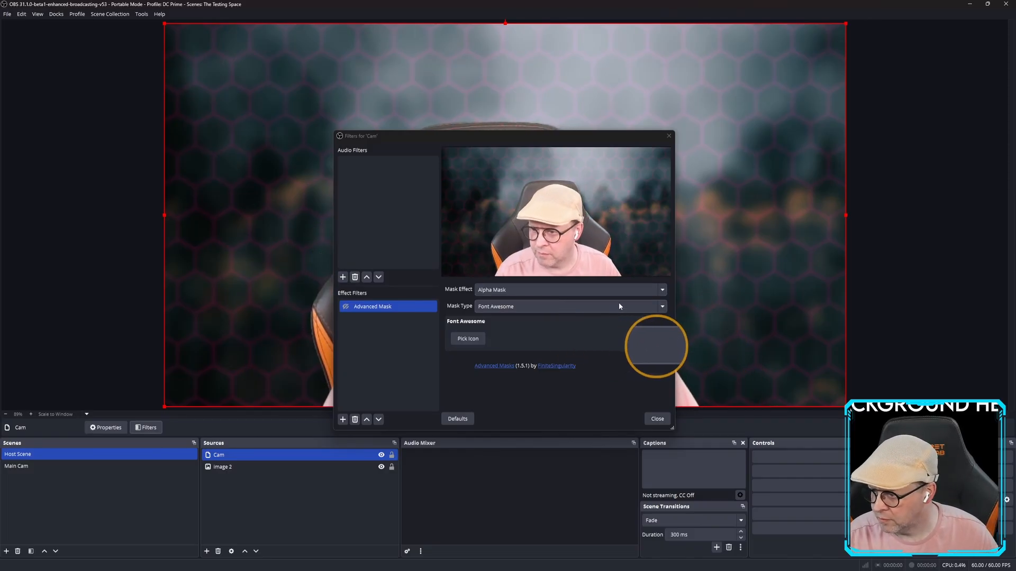
left_click(610, 290)
left_click(609, 288)
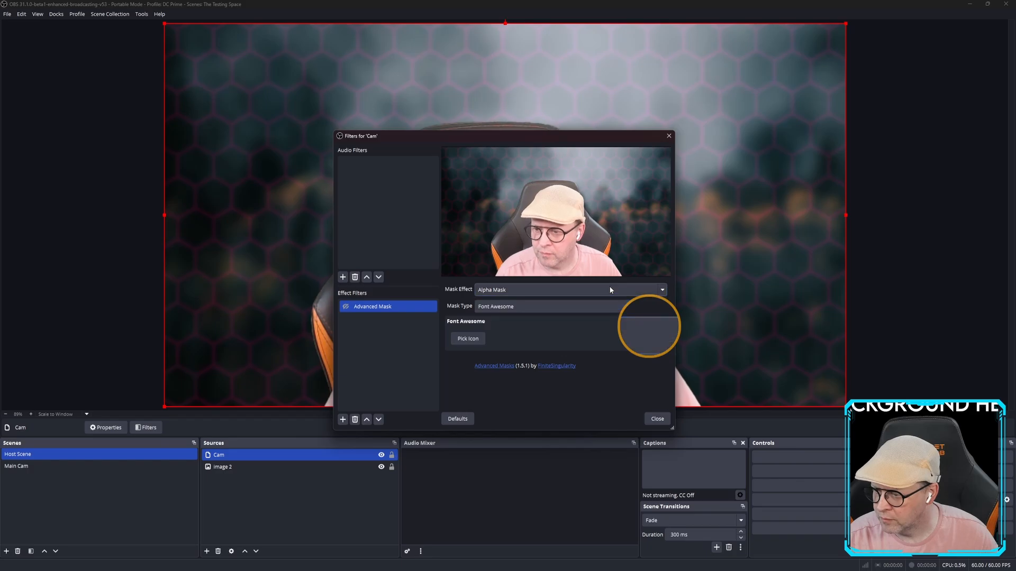
left_click(608, 306)
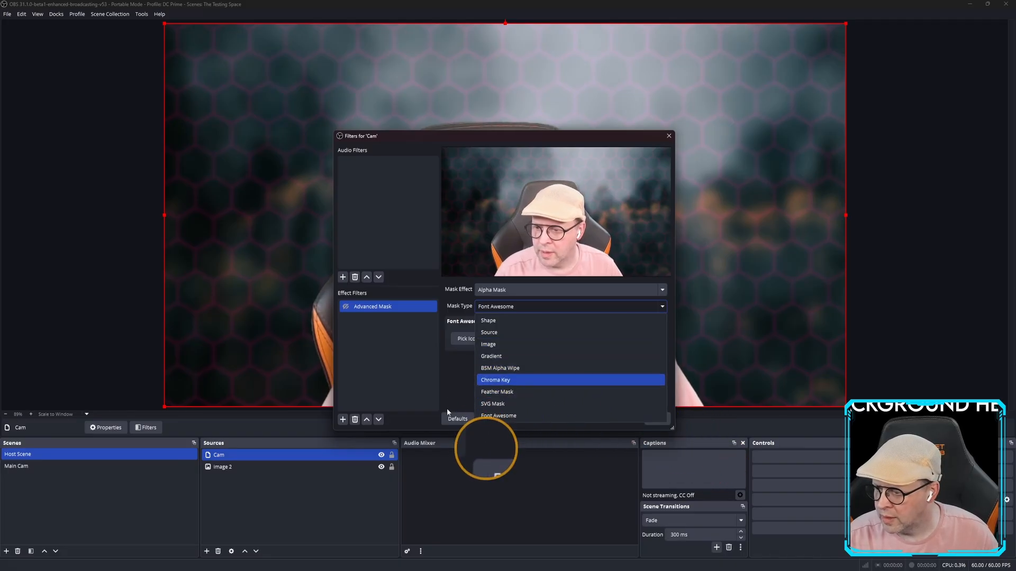
left_click(669, 136)
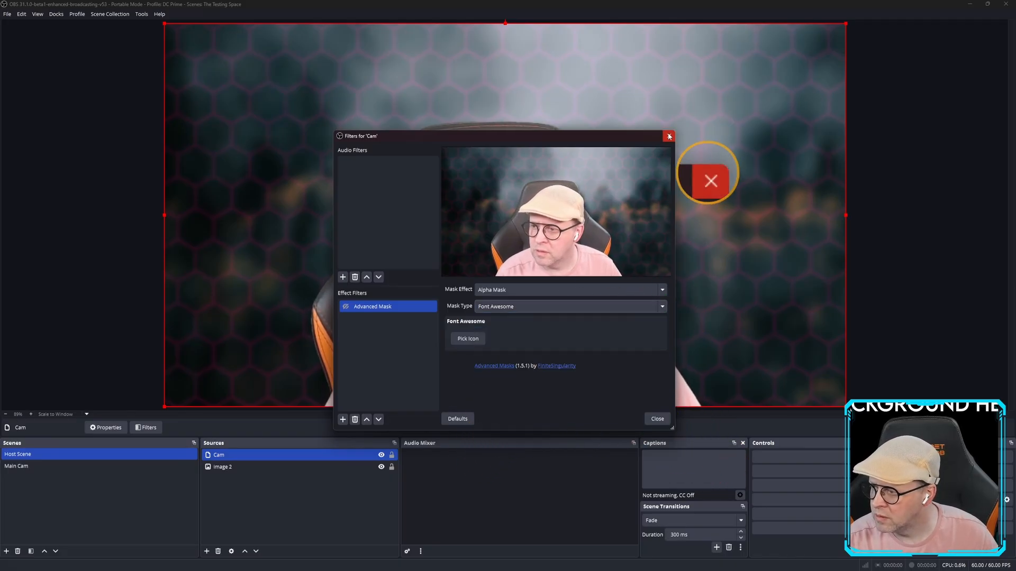
left_click(657, 419)
In the Main Cam scene, bring up the Logi webcam's Advanced Mask filter settings.
left_click(11, 466)
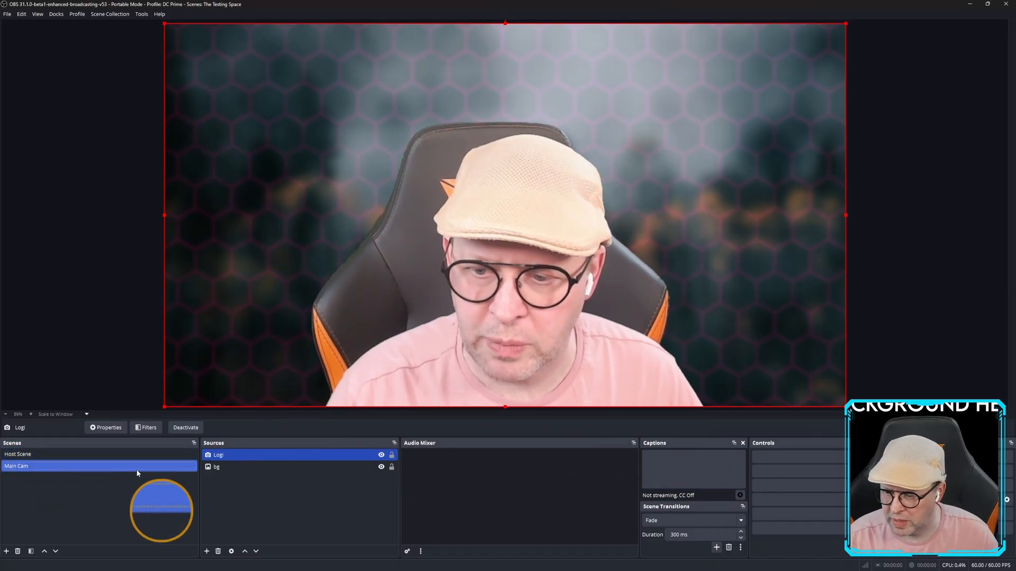
right_click(231, 456)
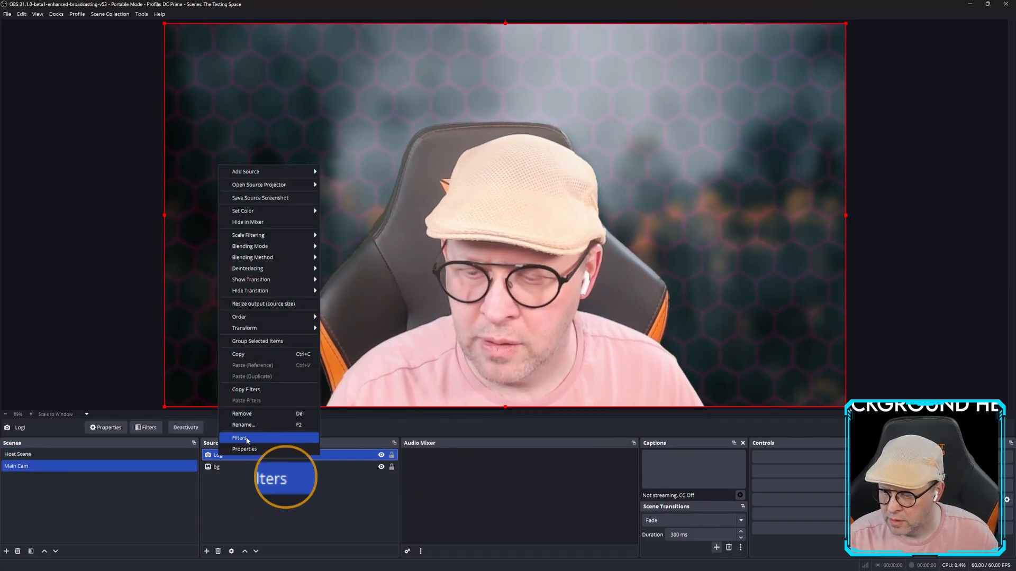
left_click(240, 438)
left_click(414, 309)
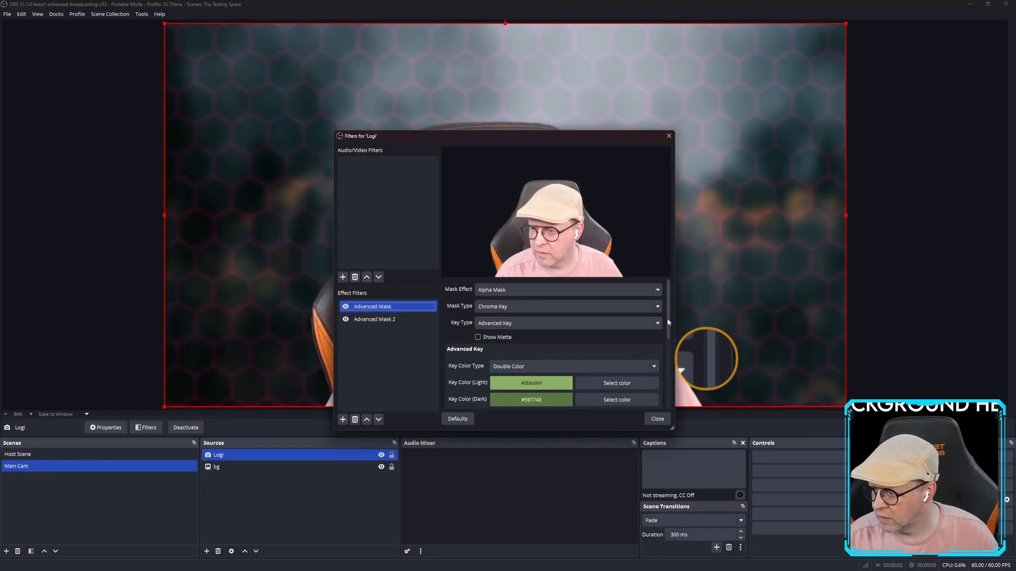
mouse_move(667, 315)
left_mouse_down()
mouse_move(669, 342)
mouse_move(666, 321)
left_mouse_up()
Toggle Show Matte on and off twice to check the chroma key, then close the filters.
left_click(478, 334)
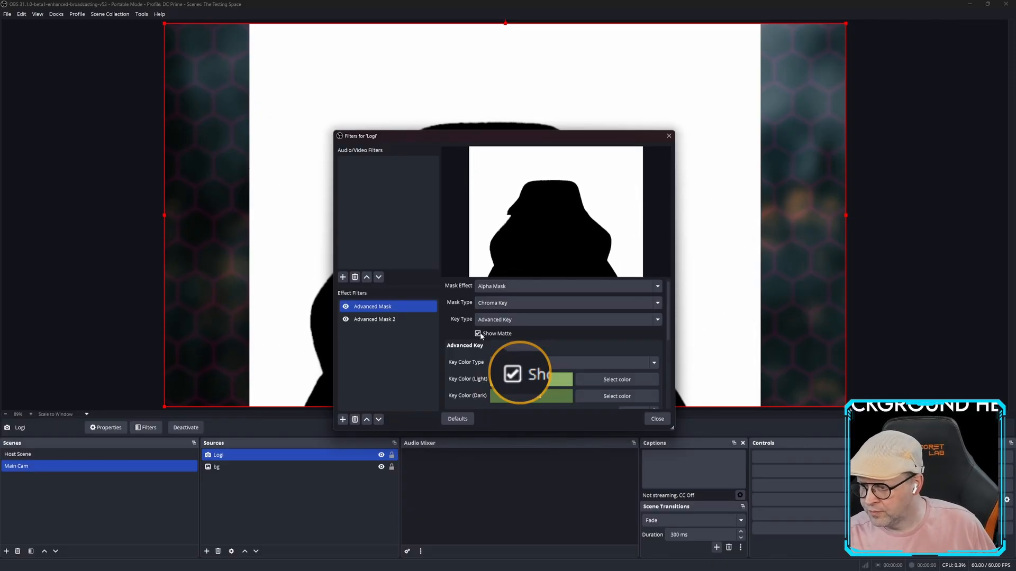
left_click(478, 334)
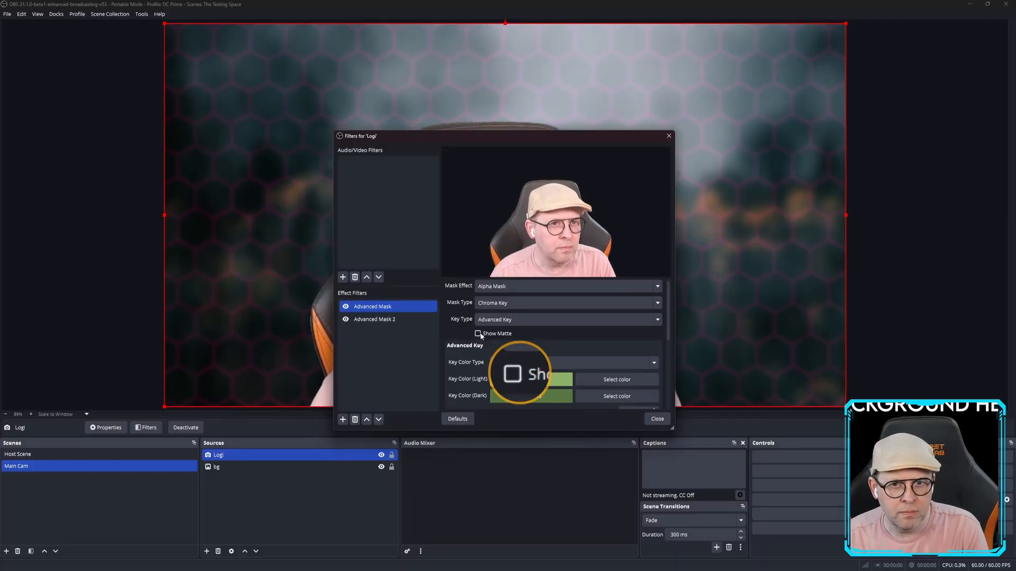
left_click(478, 334)
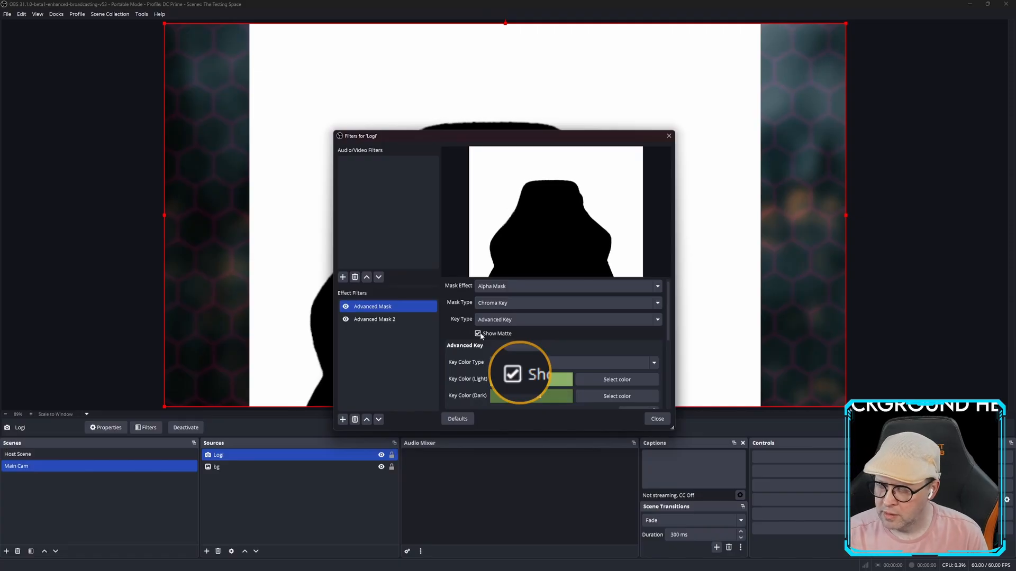
left_click(478, 334)
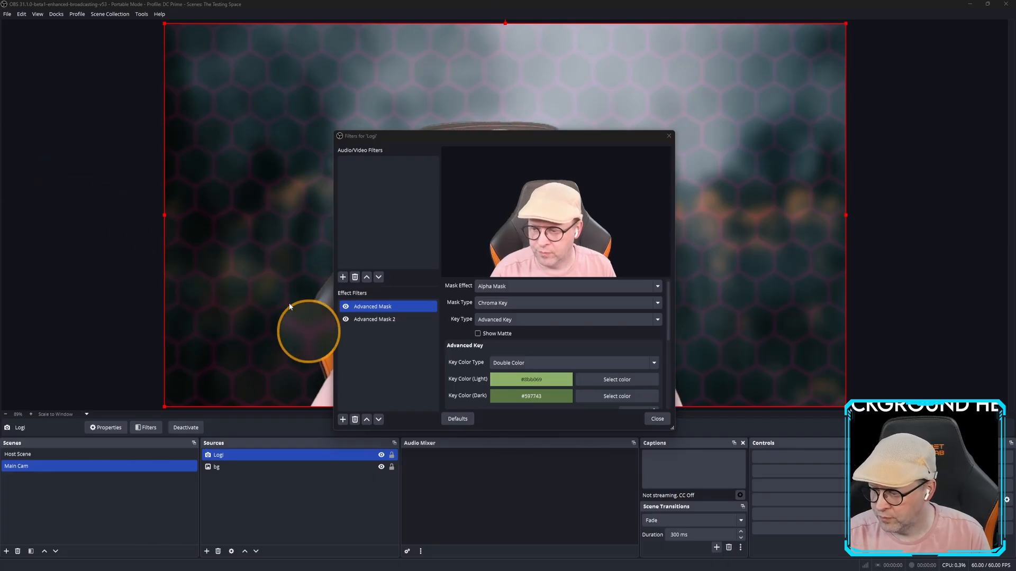
left_click(659, 419)
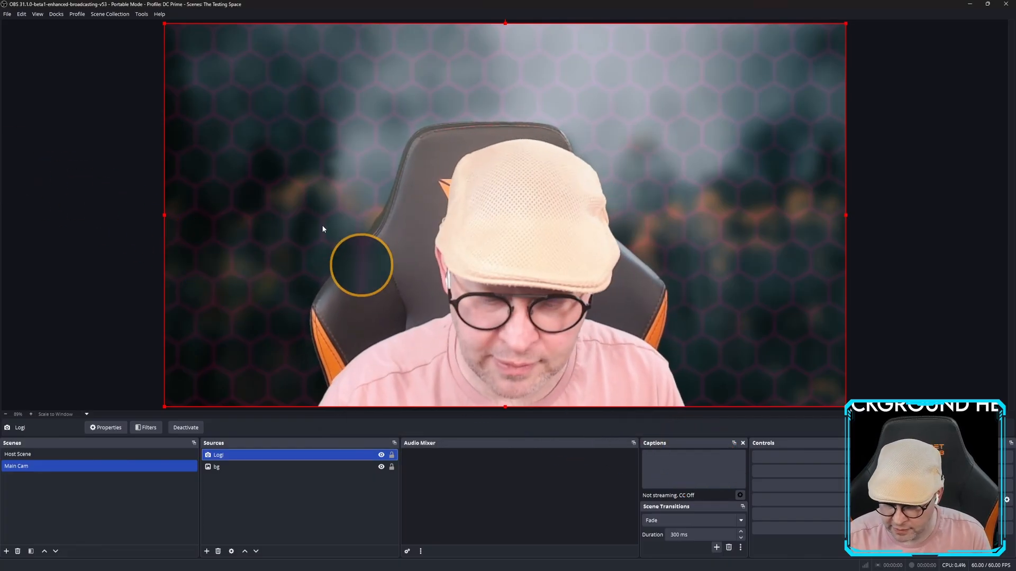